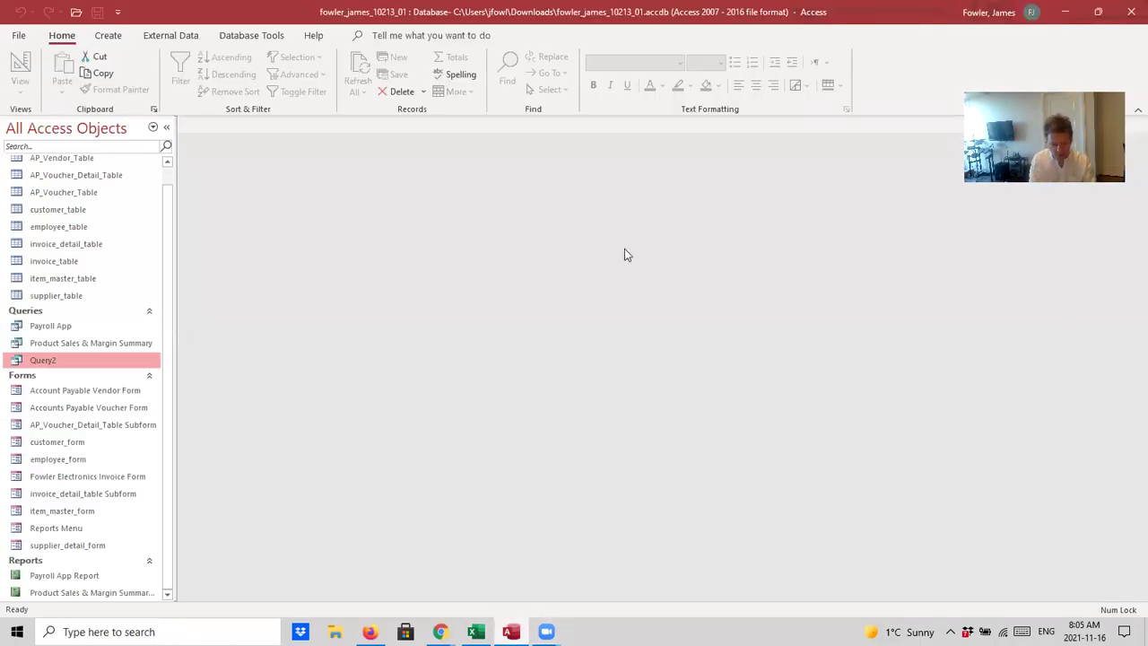
Open the Accounts Payable Voucher Form and review its Vendor and Paid by lists, keeping Bell Canada and Accounts Payable.
{"action": "double_click", "coordinate": [89, 409]}
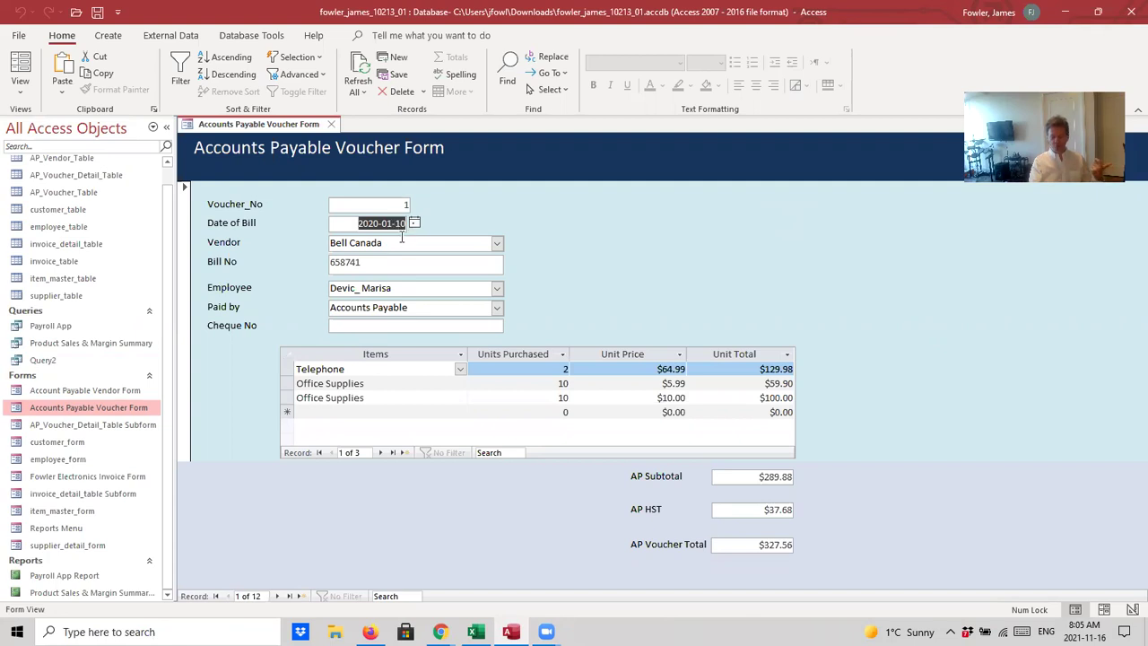
{"action": "left_click", "coordinate": [497, 243]}
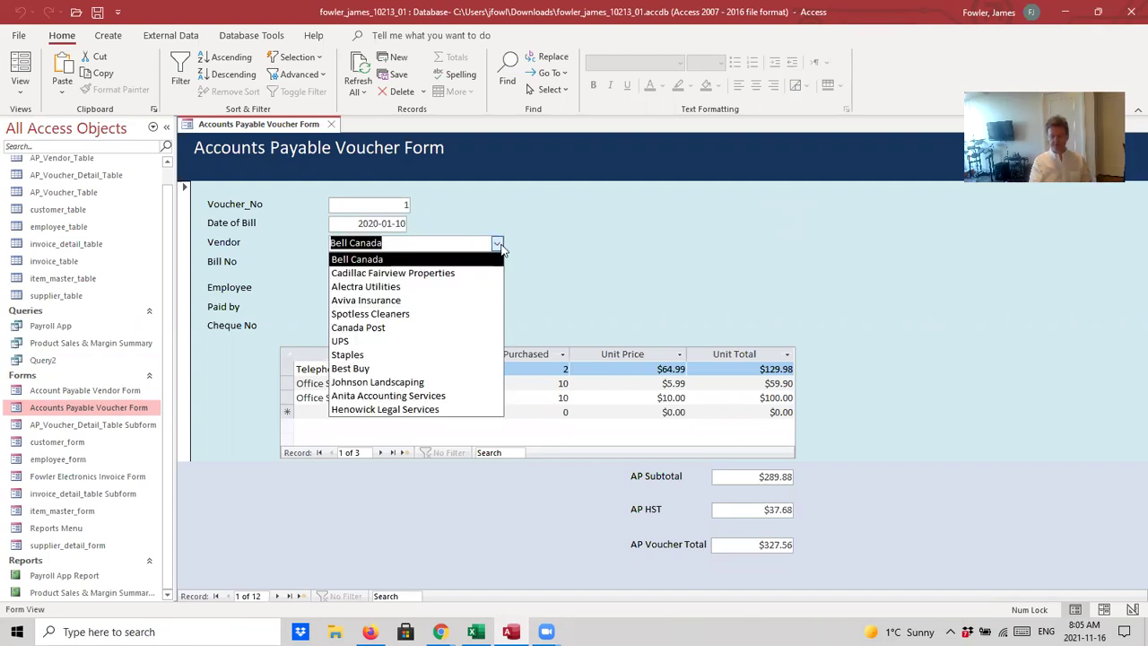
{"action": "left_click", "coordinate": [480, 262]}
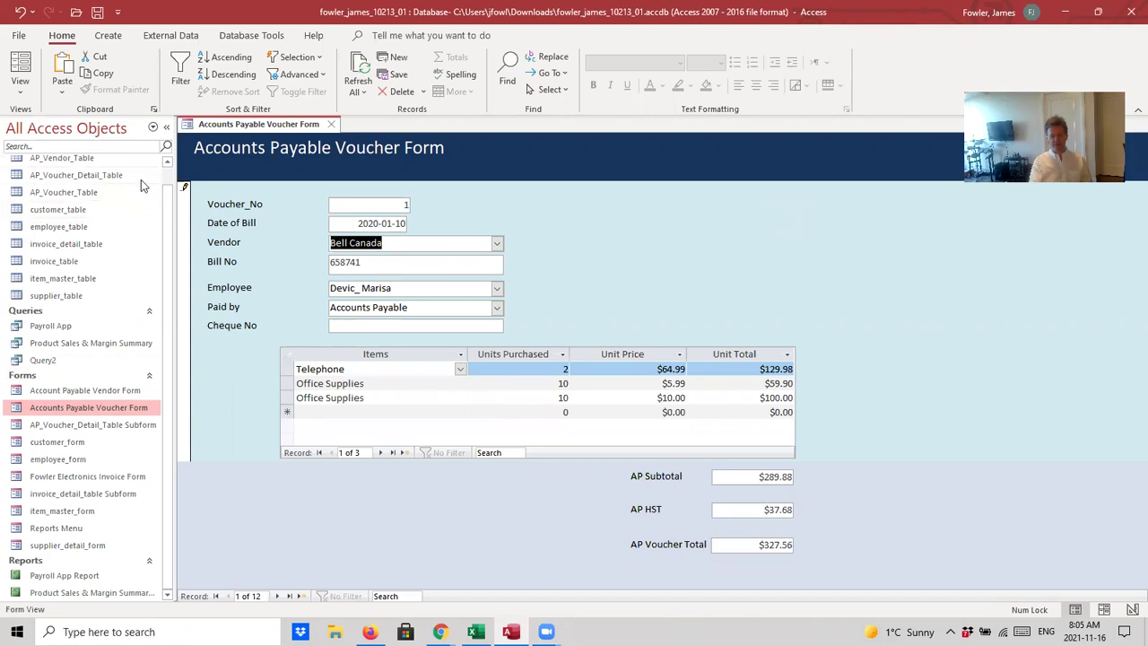
{"action": "scroll", "coordinate": [168, 177], "scroll_direction": "up", "scroll_amount": 1}
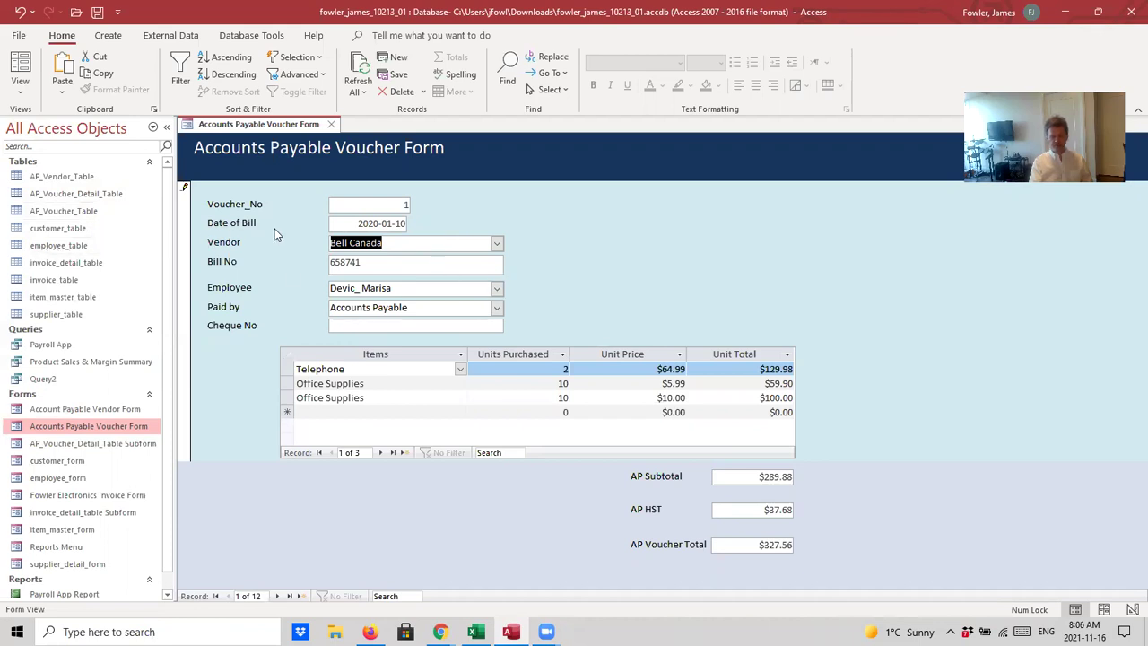
{"action": "left_click", "coordinate": [497, 309]}
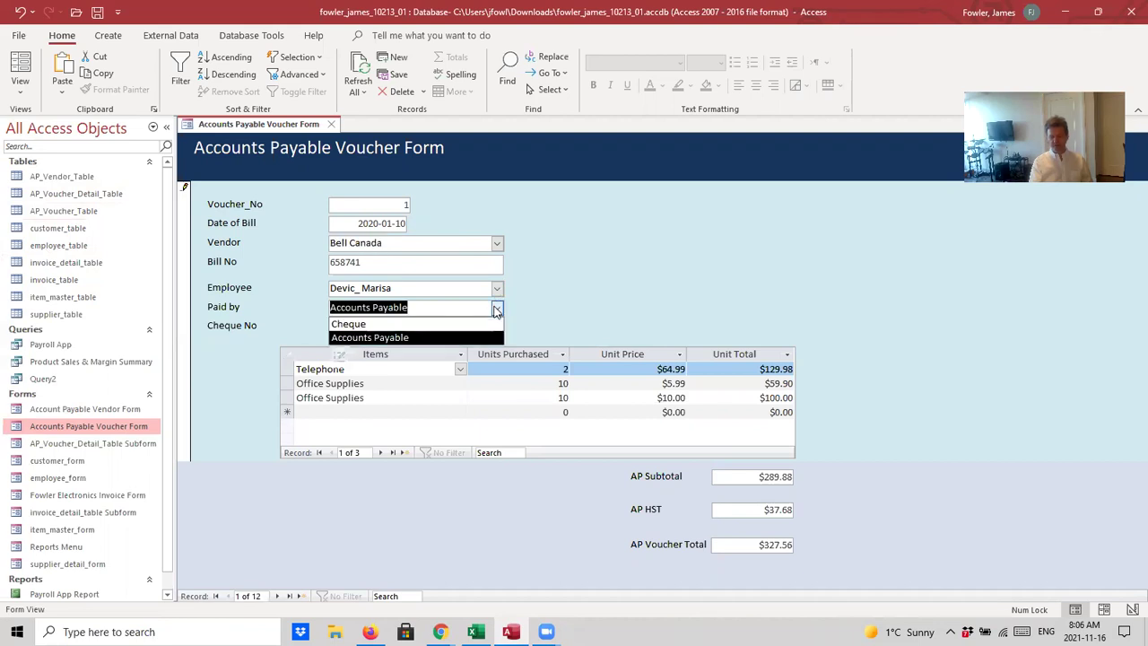
{"action": "left_click", "coordinate": [601, 284]}
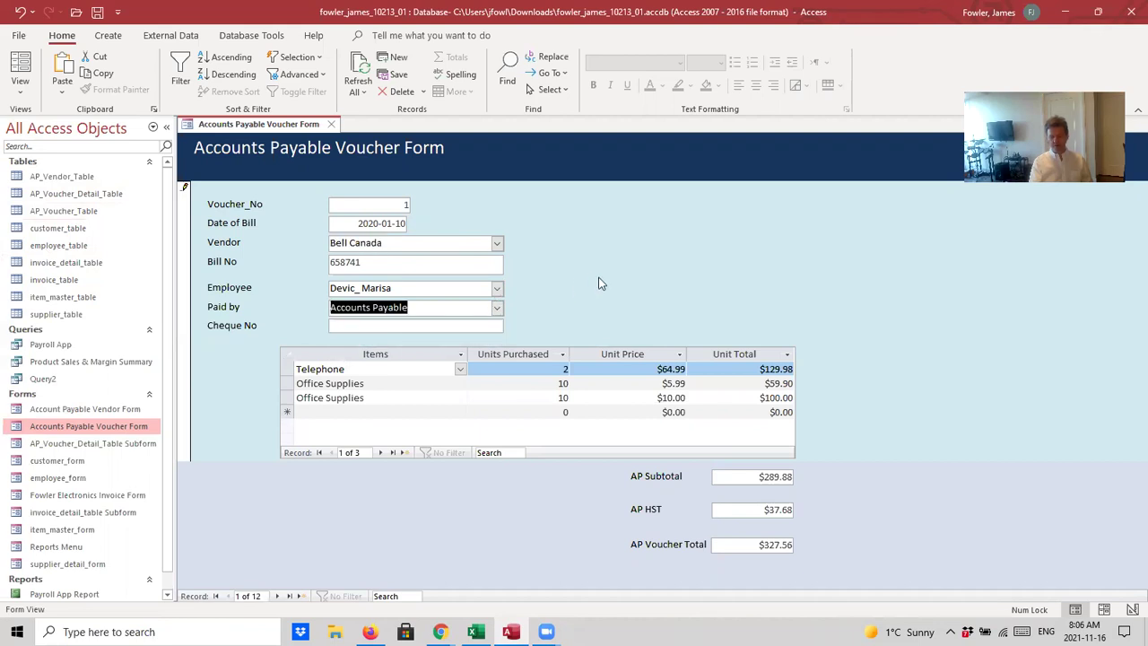
{"action": "left_click", "coordinate": [278, 598]}
{"action": "left_click", "coordinate": [277, 598]}
{"action": "left_click", "coordinate": [277, 596]}
{"action": "left_click", "coordinate": [277, 597]}
{"action": "left_click", "coordinate": [277, 597]}
{"action": "left_click", "coordinate": [277, 596]}
{"action": "left_click", "coordinate": [277, 596]}
{"action": "left_click", "coordinate": [277, 597]}
{"action": "left_click", "coordinate": [277, 596]}
{"action": "left_click", "coordinate": [277, 596]}
{"action": "left_click", "coordinate": [277, 597]}
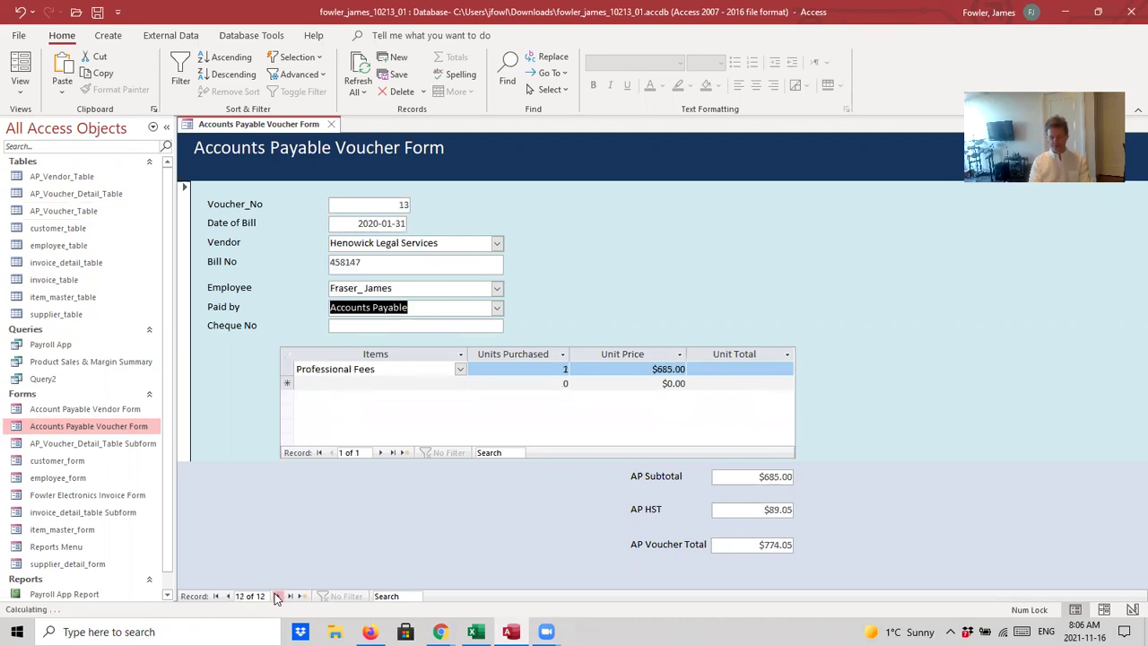
{"action": "left_click", "coordinate": [228, 596]}
{"action": "left_click", "coordinate": [229, 596]}
{"action": "left_click", "coordinate": [228, 596]}
{"action": "left_click", "coordinate": [229, 596]}
{"action": "left_click", "coordinate": [229, 597]}
{"action": "left_click", "coordinate": [228, 597]}
{"action": "left_click", "coordinate": [229, 597]}
{"action": "left_click", "coordinate": [229, 596]}
{"action": "left_click", "coordinate": [229, 596]}
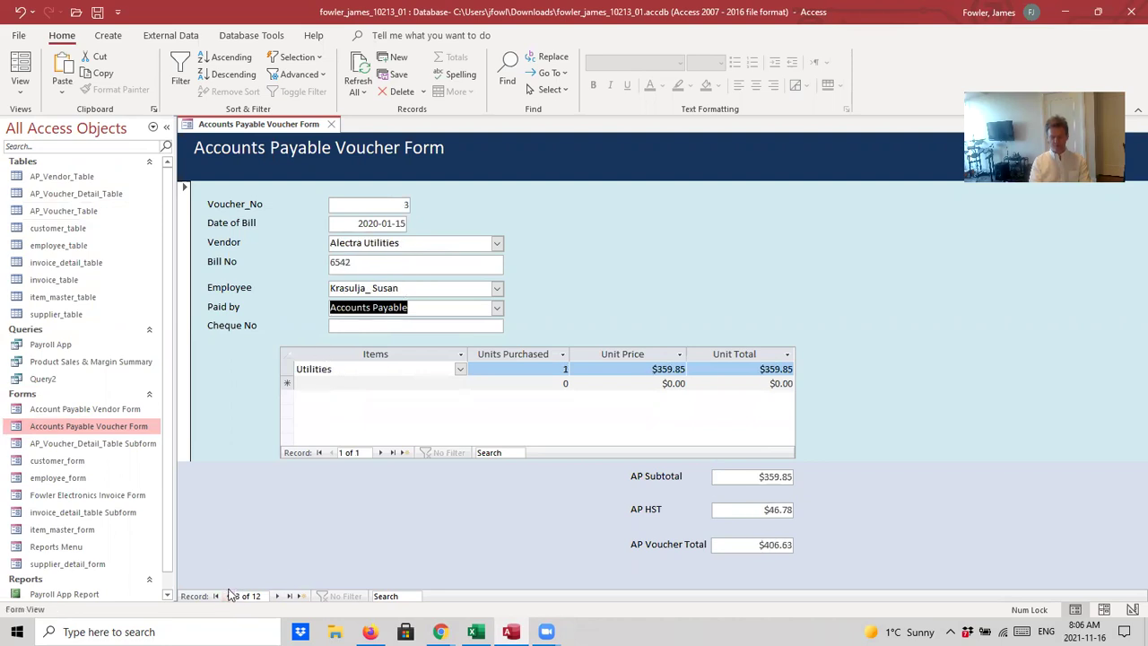
{"action": "left_click", "coordinate": [229, 597]}
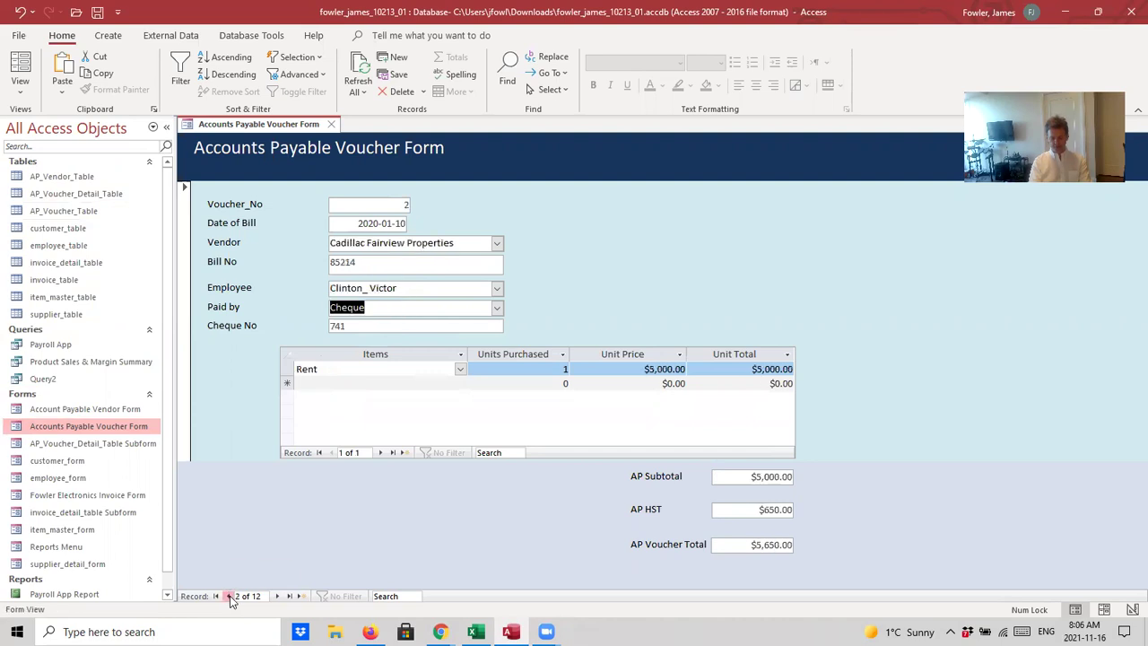
{"action": "left_click", "coordinate": [229, 597]}
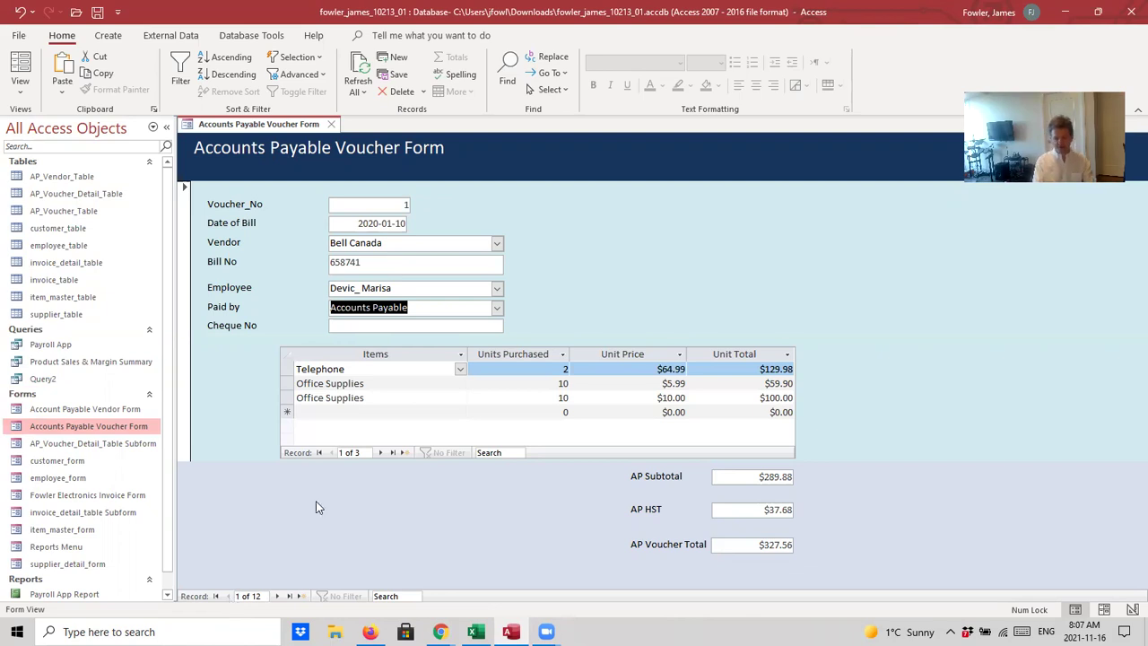
Close the voucher form and start a blank Query Design, dismissing the Add Tables pane.
{"action": "left_click", "coordinate": [333, 125]}
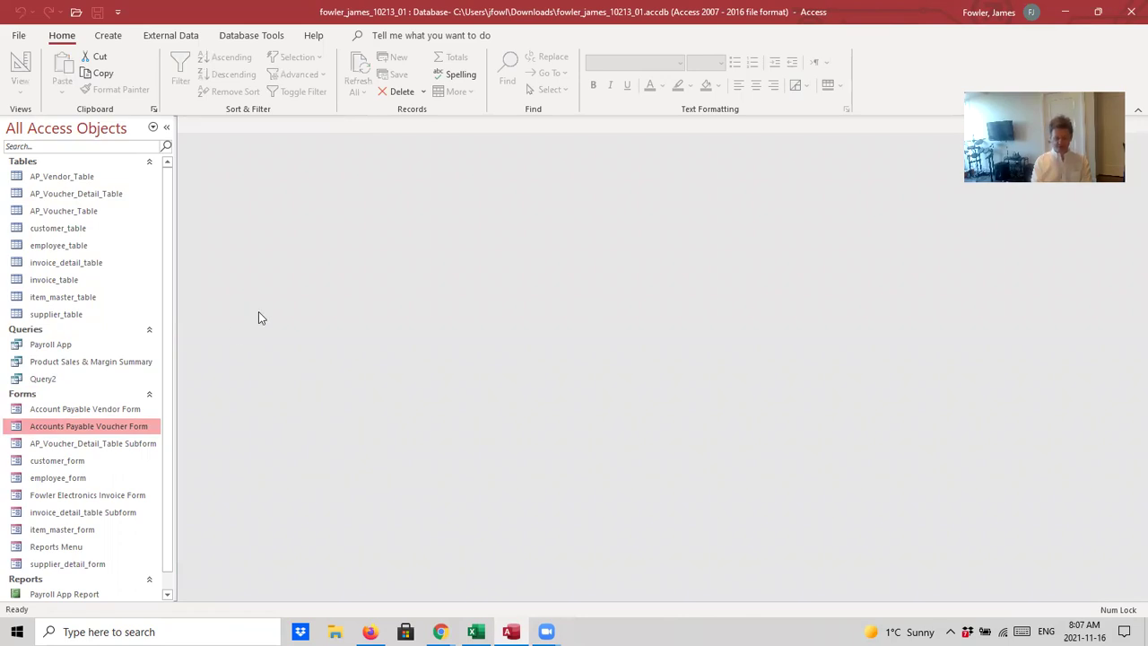
{"action": "left_click", "coordinate": [112, 37]}
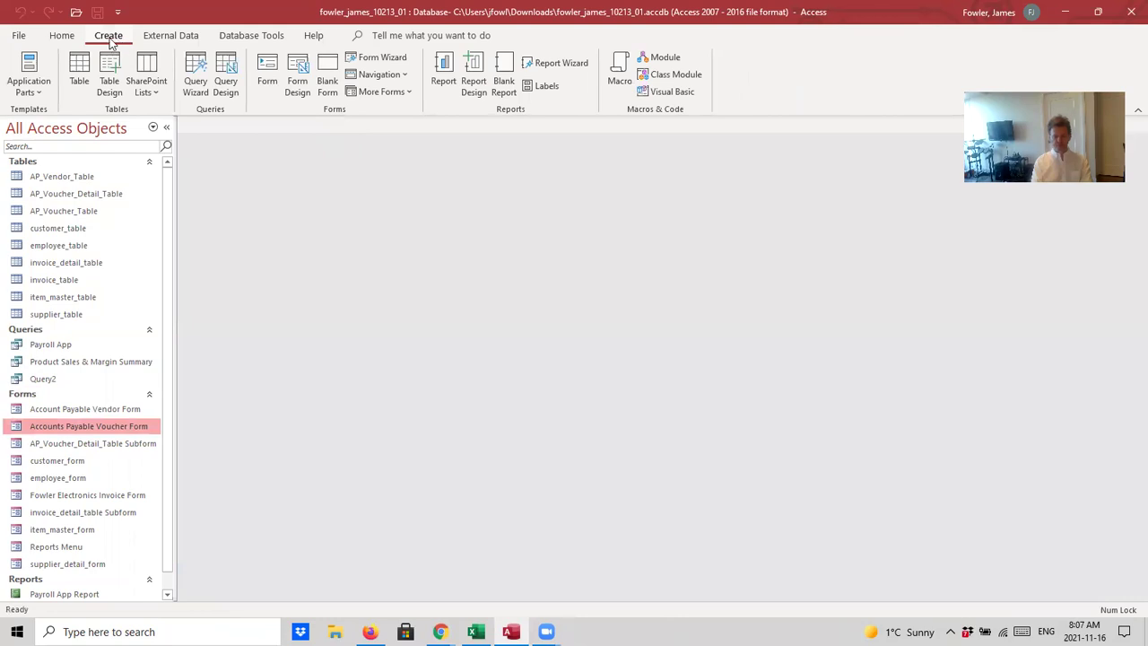
{"action": "left_click", "coordinate": [226, 76]}
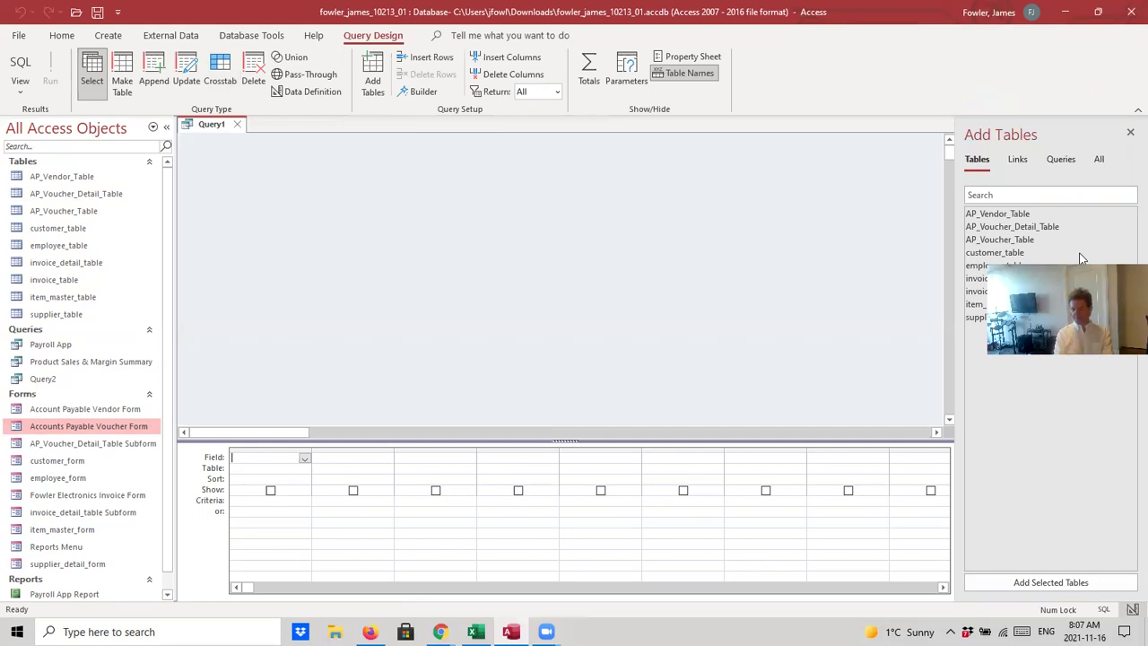
{"action": "left_click", "coordinate": [1129, 135]}
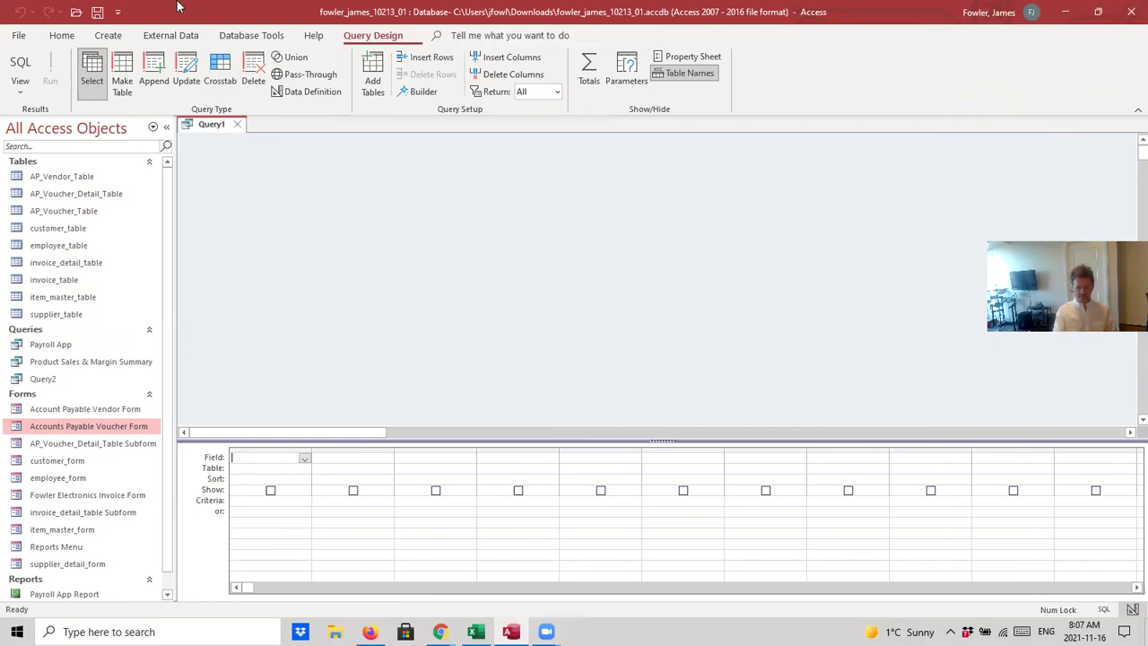
Add AP_Voucher_Detail_Table and AP_Voucher_Table to Query1 and enlarge both field lists.
{"action": "left_click", "coordinate": [80, 194]}
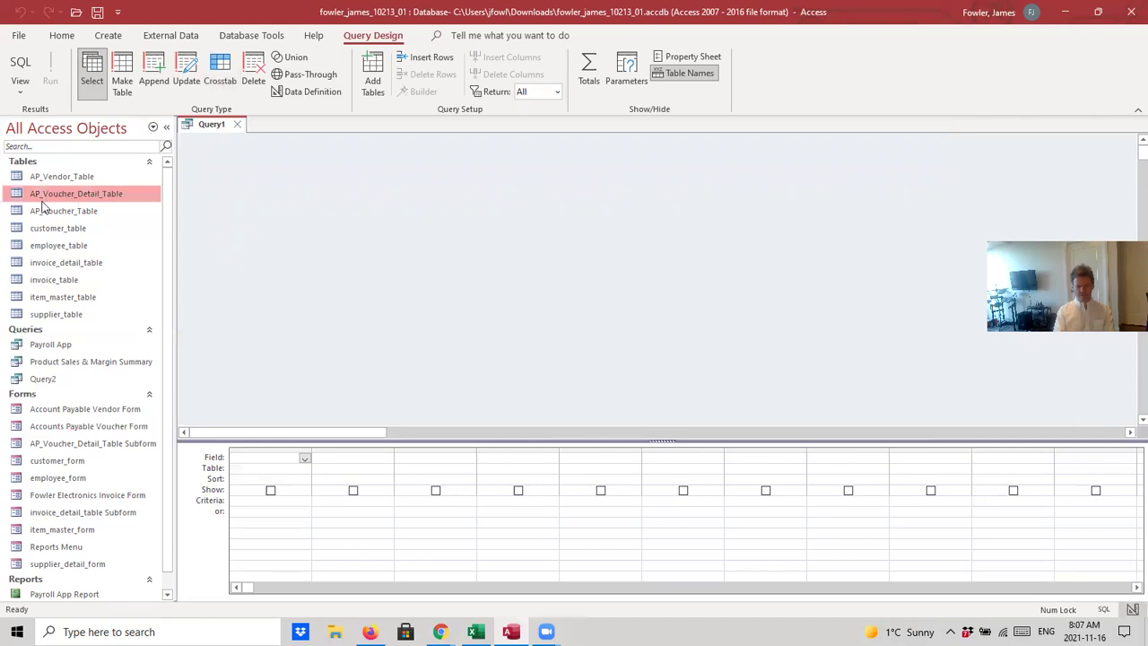
{"action": "left_click_drag", "start_coordinate": [91, 194], "coordinate": [281, 208]}
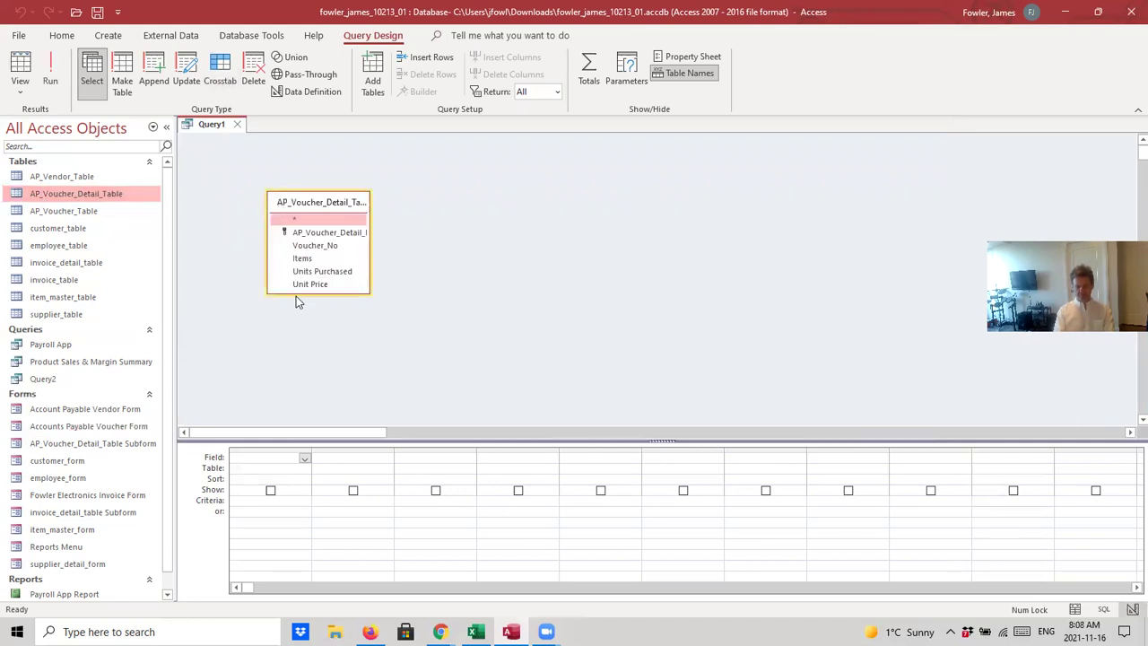
{"action": "left_click_drag", "start_coordinate": [297, 290], "coordinate": [300, 339]}
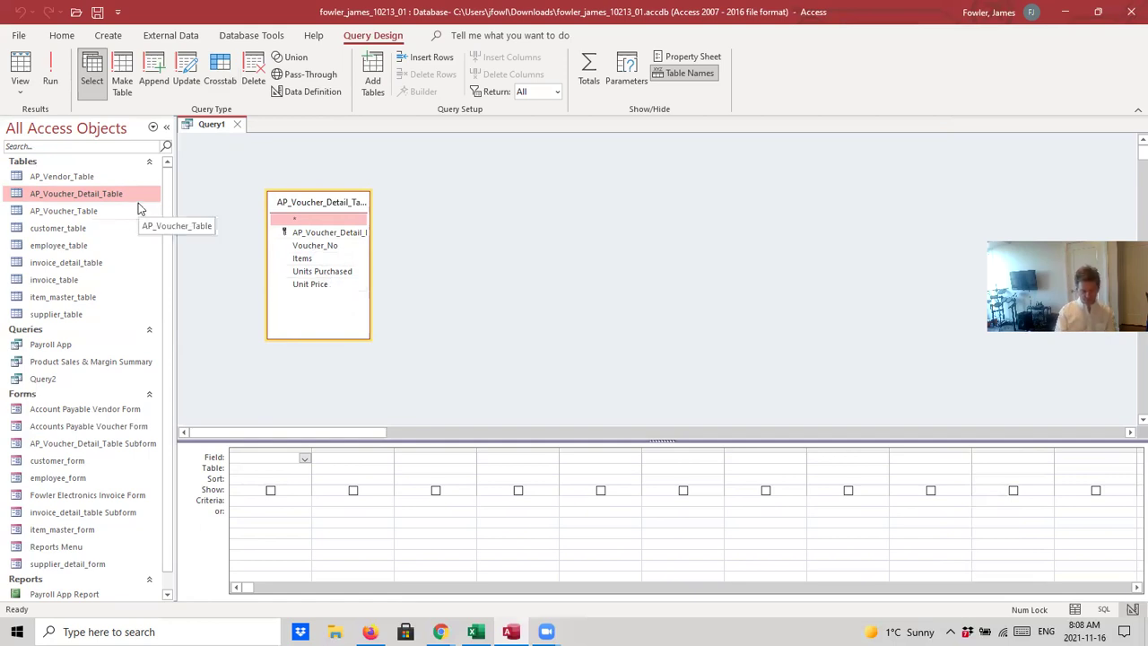
{"action": "left_click_drag", "start_coordinate": [118, 212], "coordinate": [558, 207]}
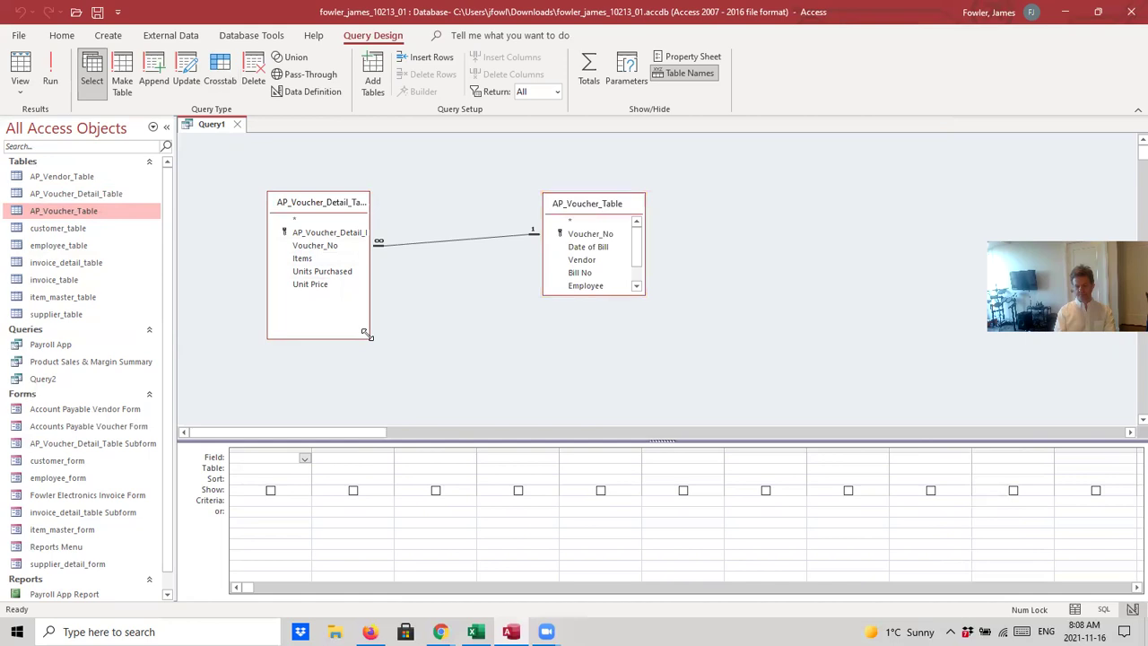
{"action": "left_click_drag", "start_coordinate": [366, 334], "coordinate": [463, 364]}
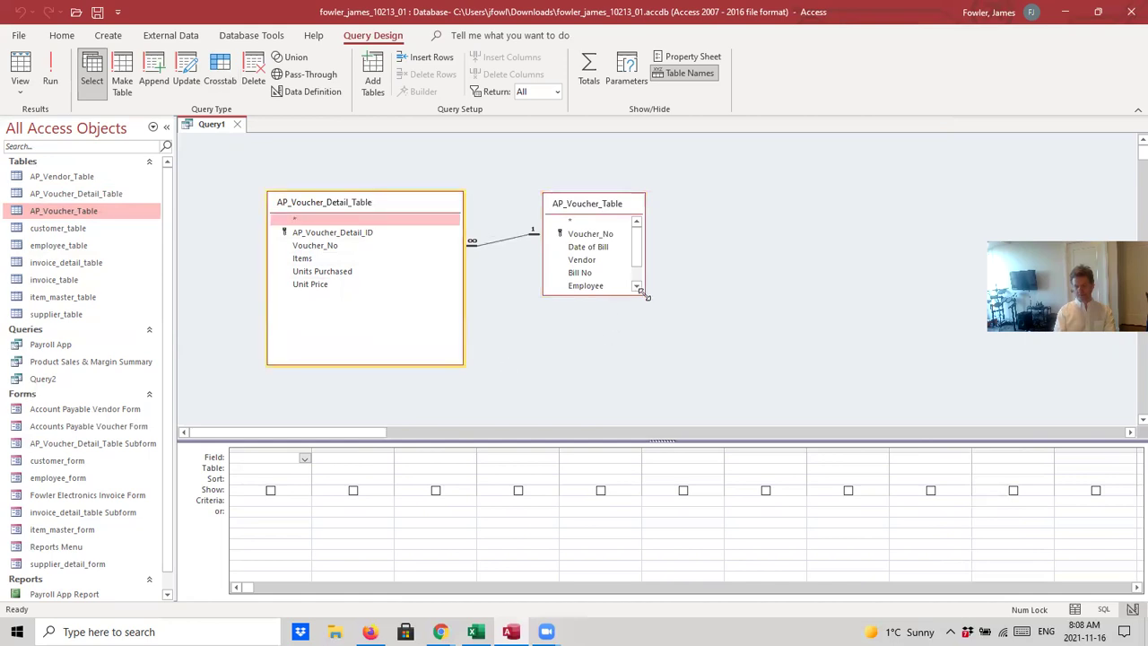
{"action": "left_click_drag", "start_coordinate": [643, 293], "coordinate": [717, 351]}
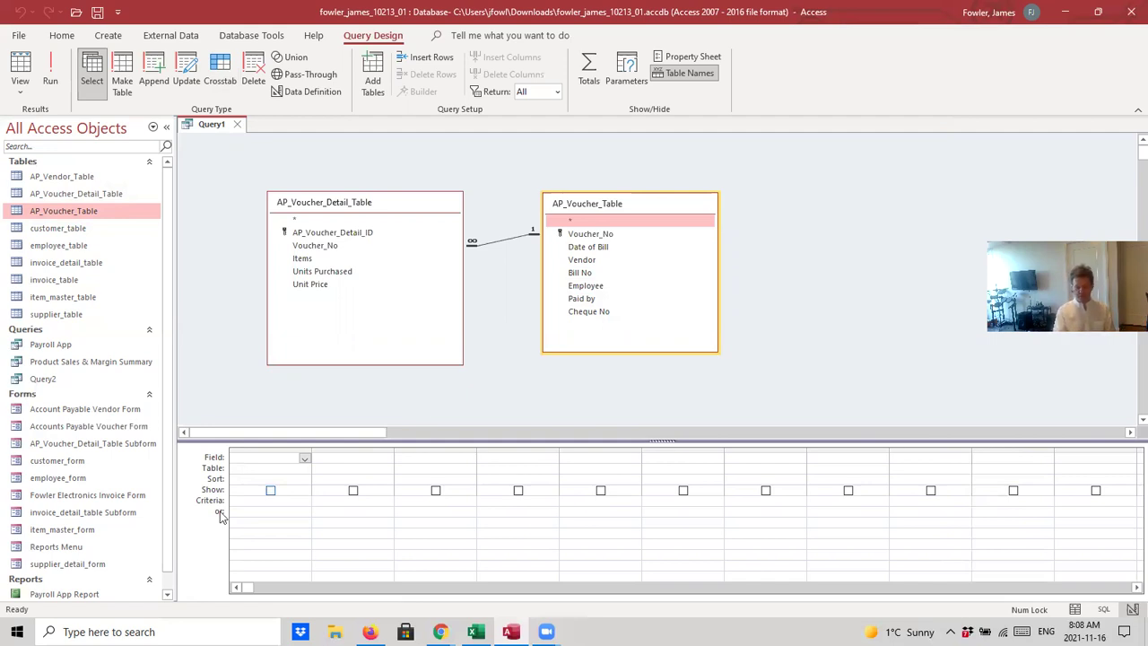
Add Items, Date of Bill, Units Purchased and Unit Price to the query grid.
{"action": "double_click", "coordinate": [304, 259]}
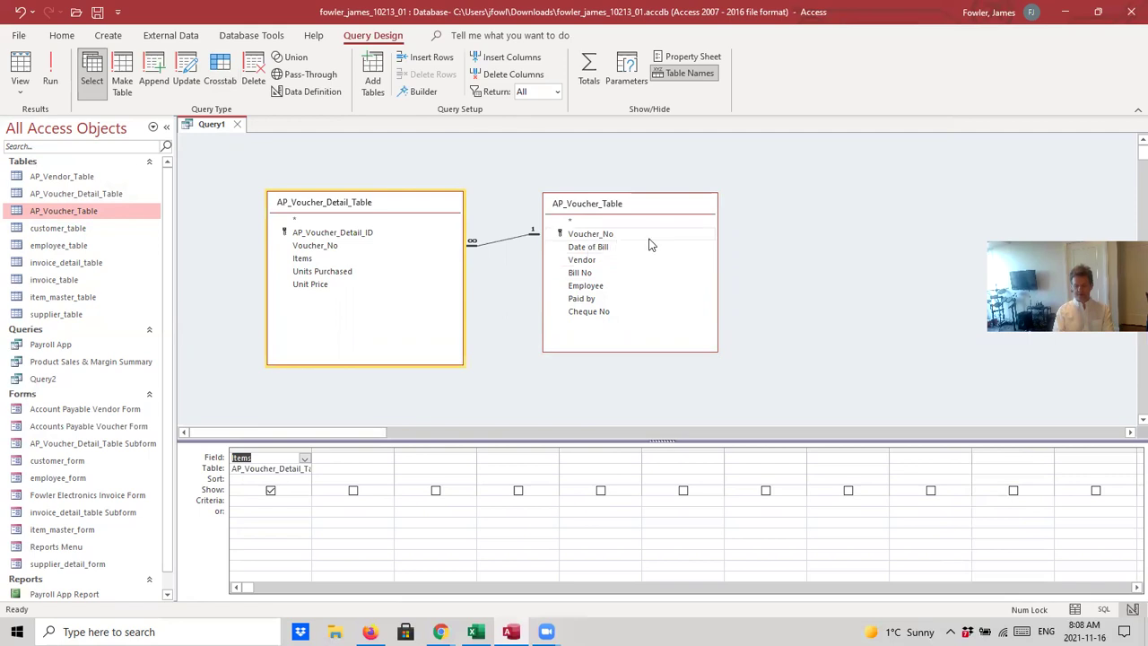
{"action": "double_click", "coordinate": [598, 256]}
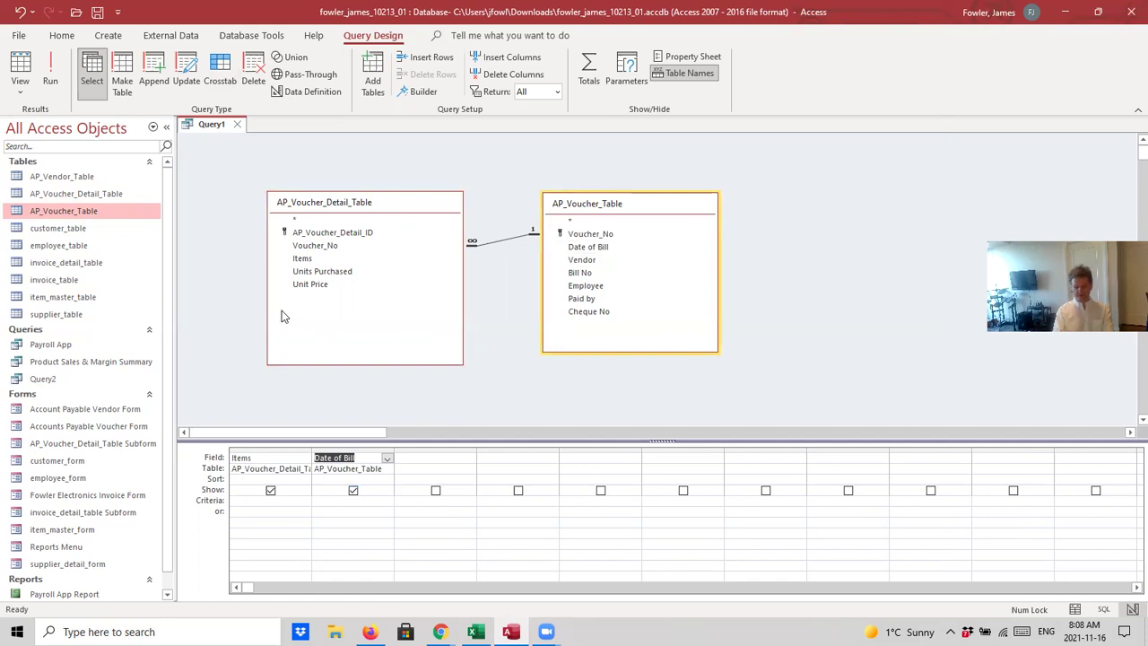
{"action": "double_click", "coordinate": [319, 272]}
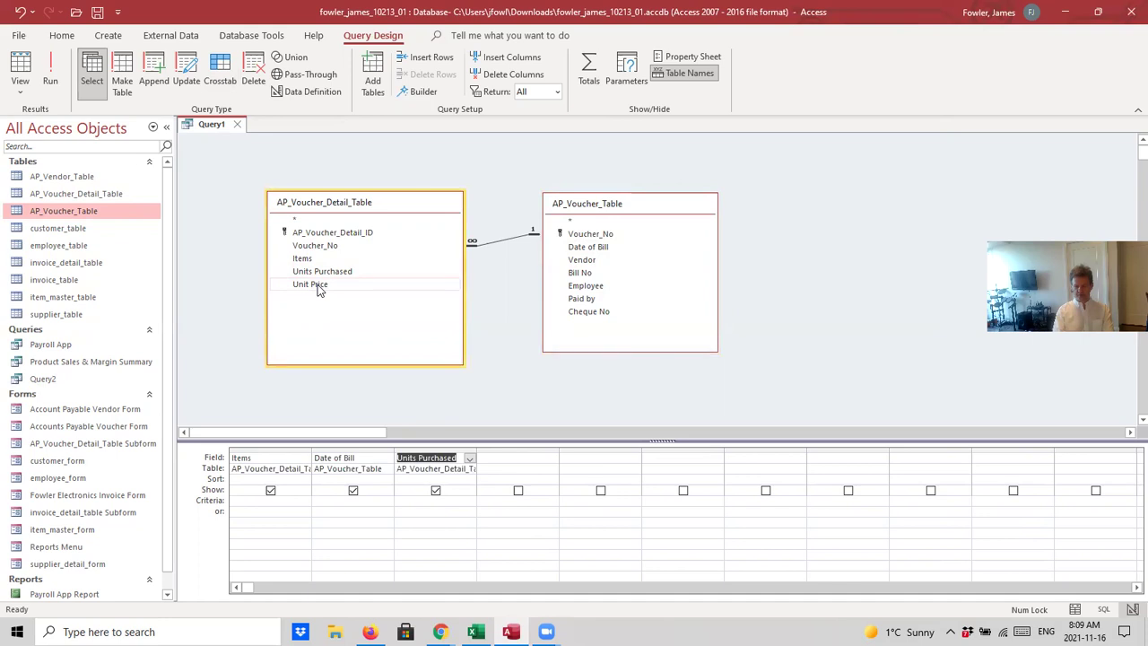
{"action": "double_click", "coordinate": [319, 284]}
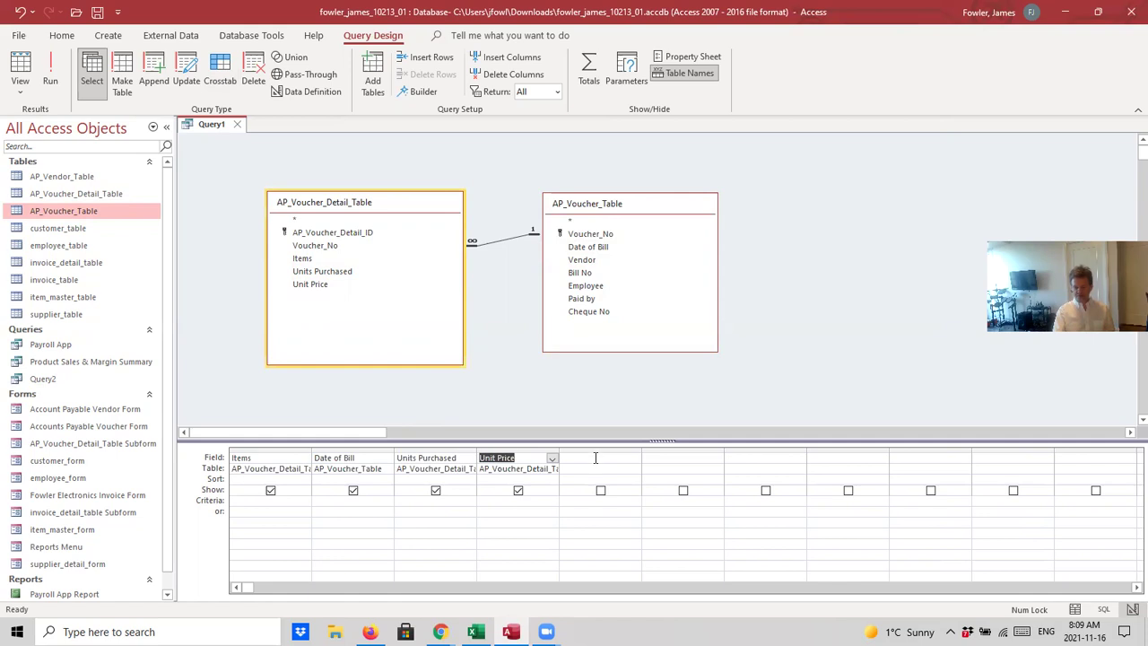
Save Query1 under the name 'Expense Summary'.
{"action": "right_click", "coordinate": [212, 133]}
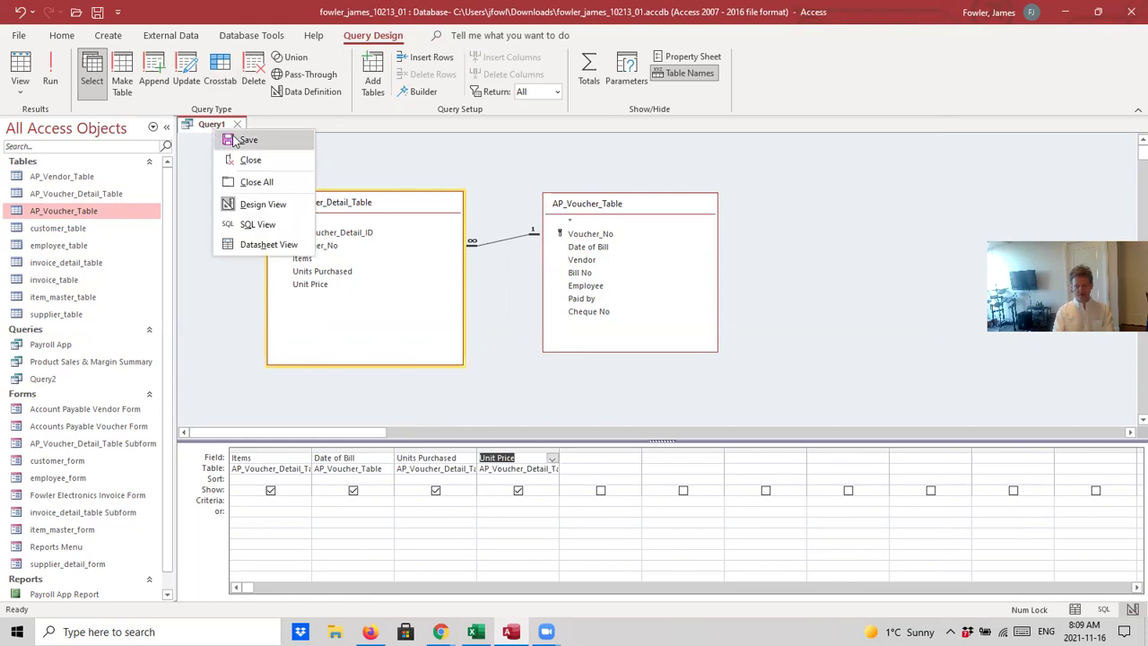
{"action": "left_click", "coordinate": [233, 141]}
{"action": "type", "text": "Expense Summary"}
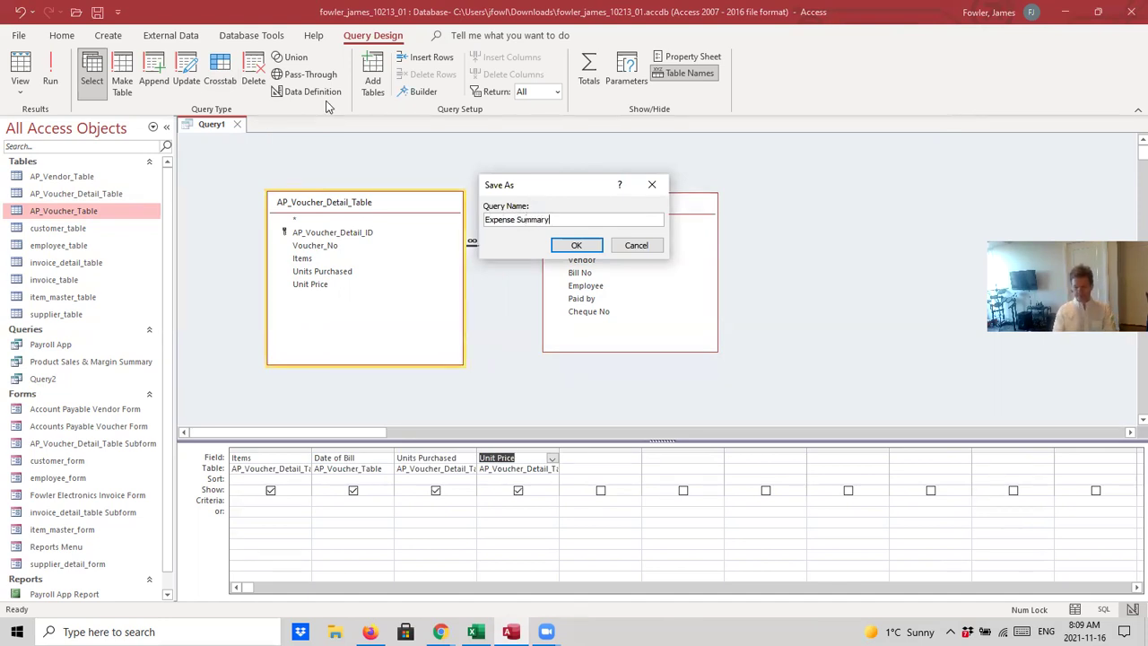
{"action": "left_click", "coordinate": [594, 248]}
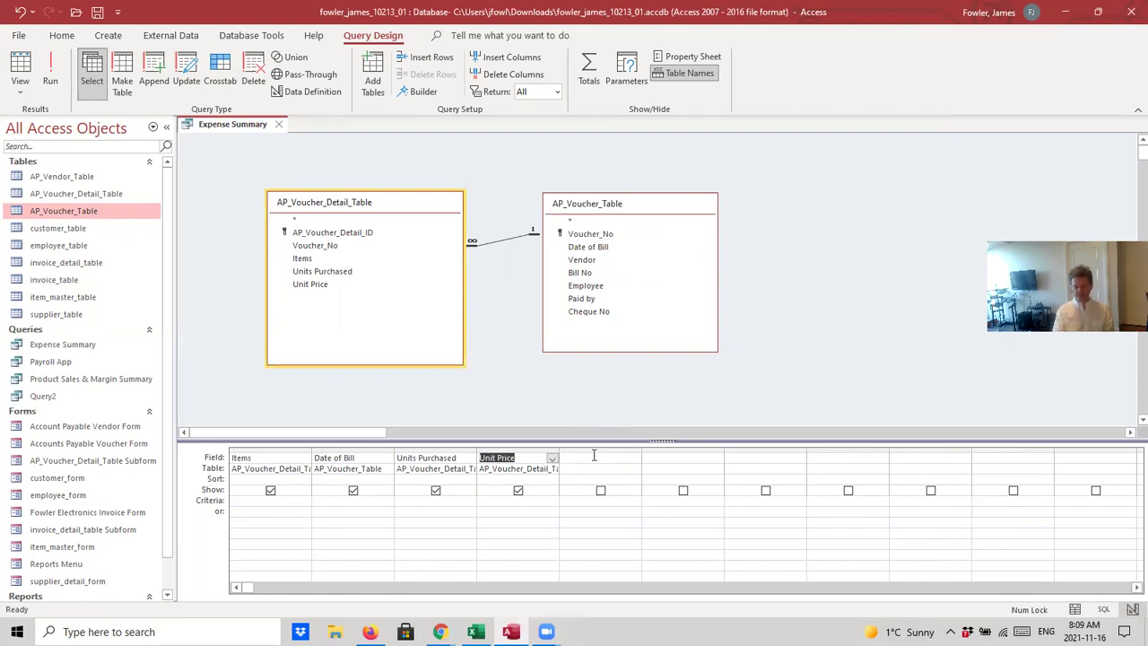
{"action": "left_click", "coordinate": [594, 455]}
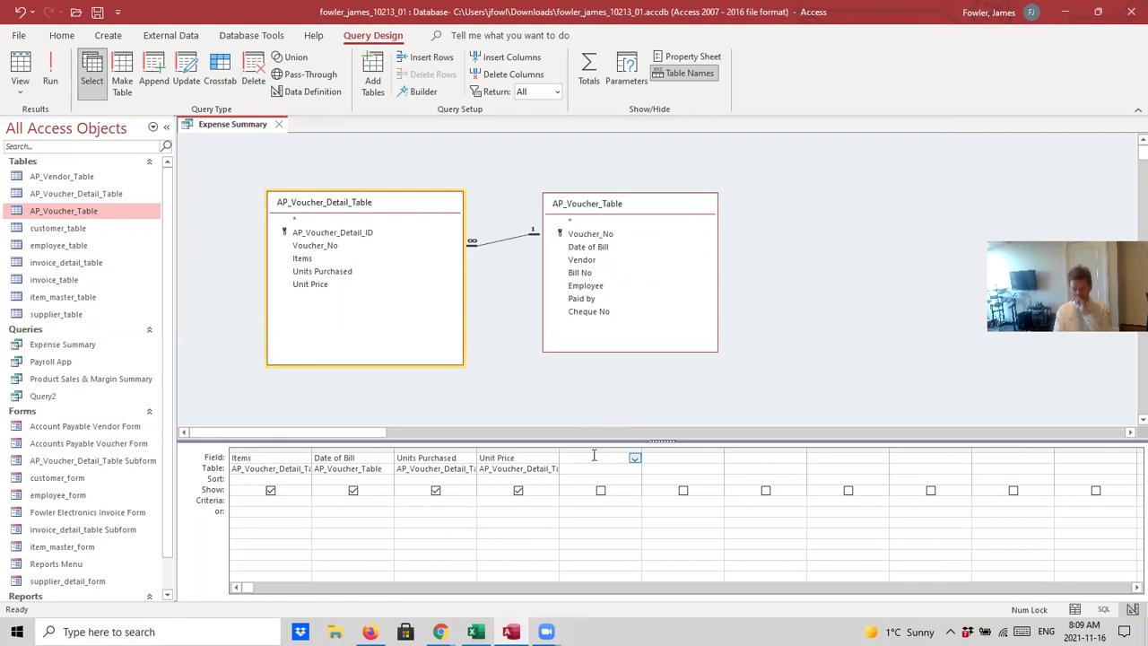
Build the column expression Sum([Units Purchased]*[Unit Price]) in Expression Builder.
{"action": "left_click", "coordinate": [418, 92]}
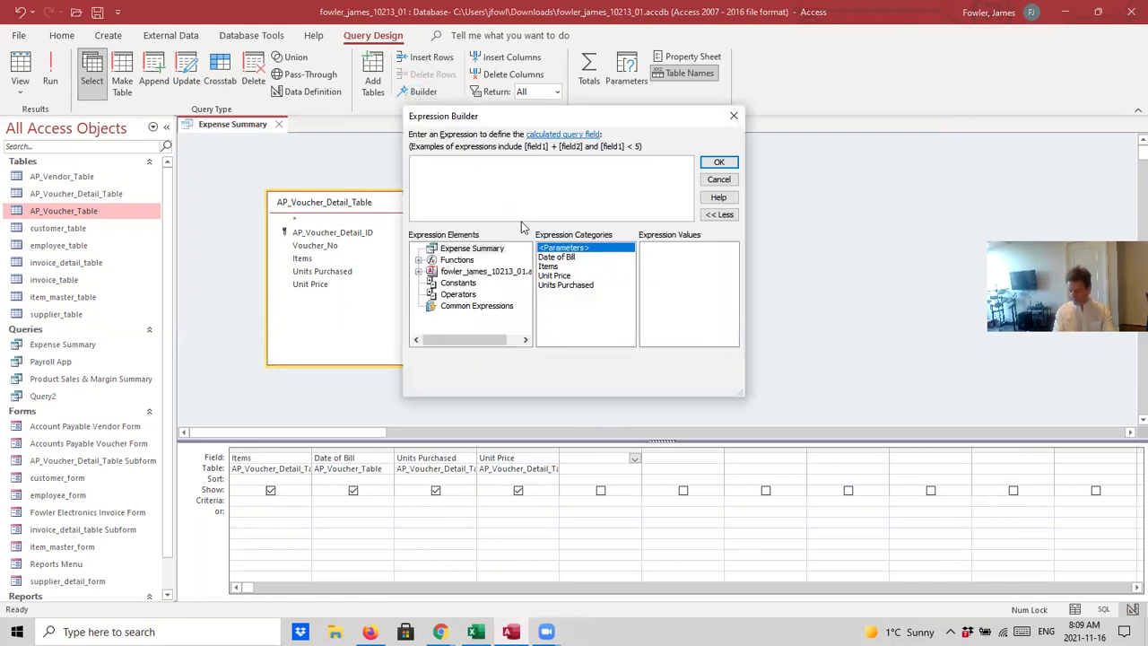
{"action": "type", "text": "Sum("}
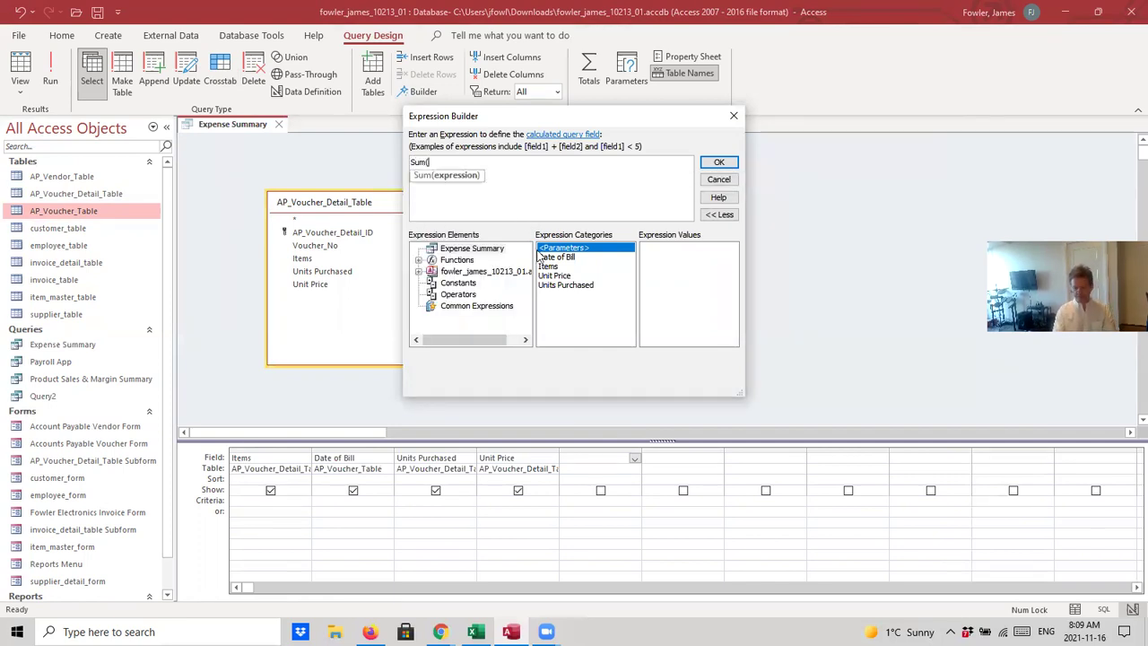
{"action": "double_click", "coordinate": [557, 285]}
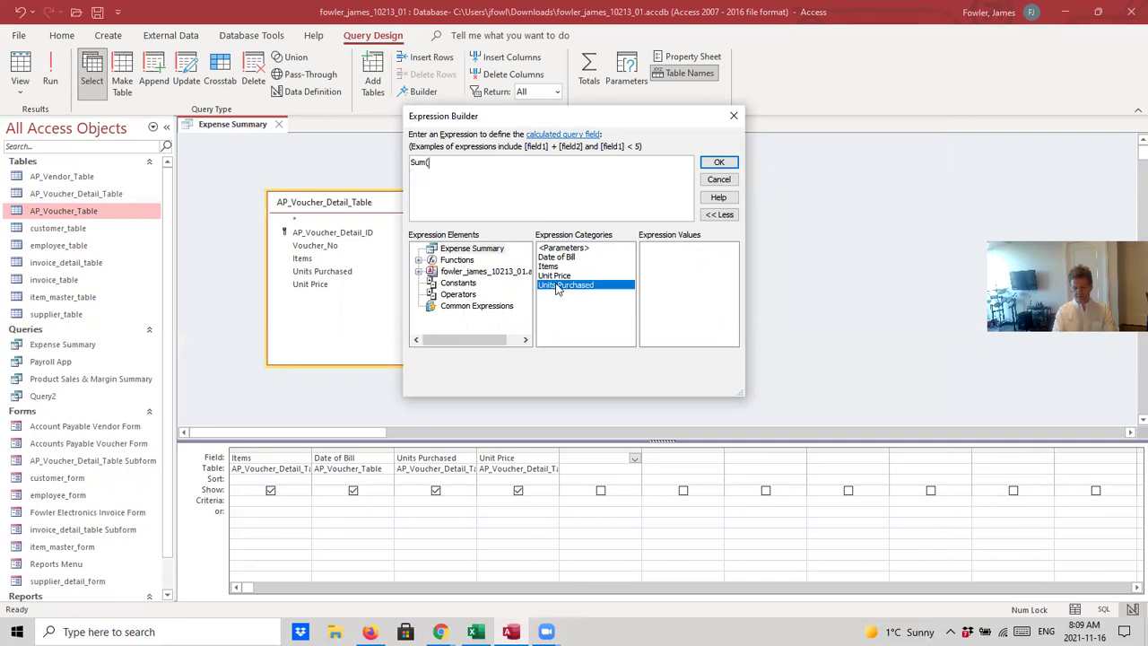
{"action": "type", "text": "*"}
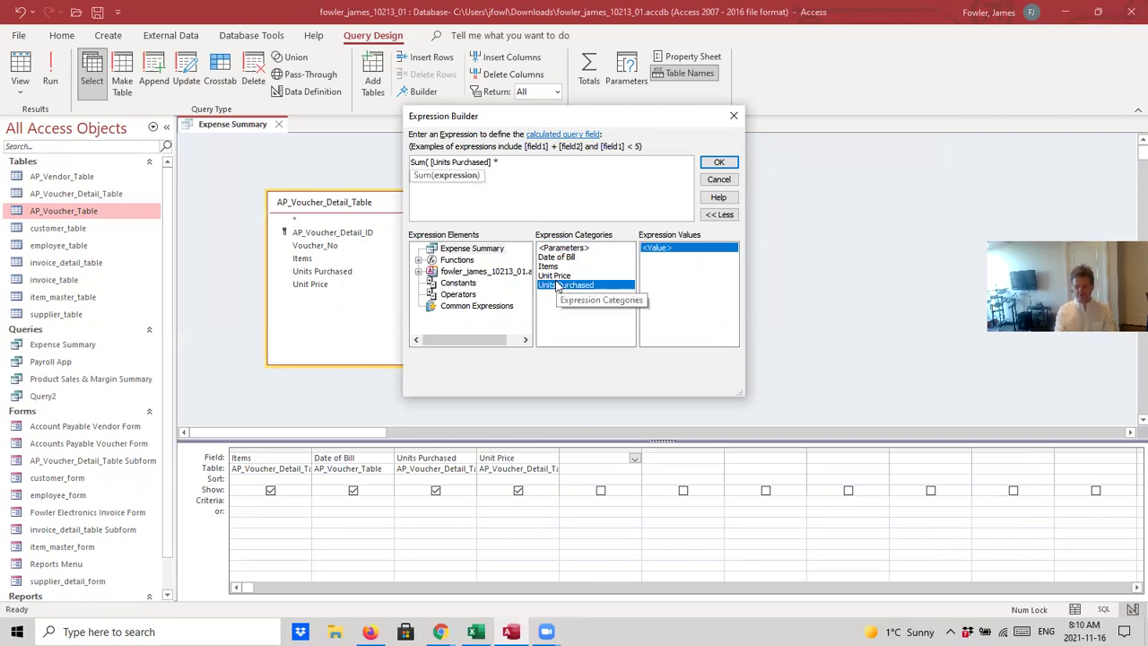
{"action": "double_click", "coordinate": [556, 276]}
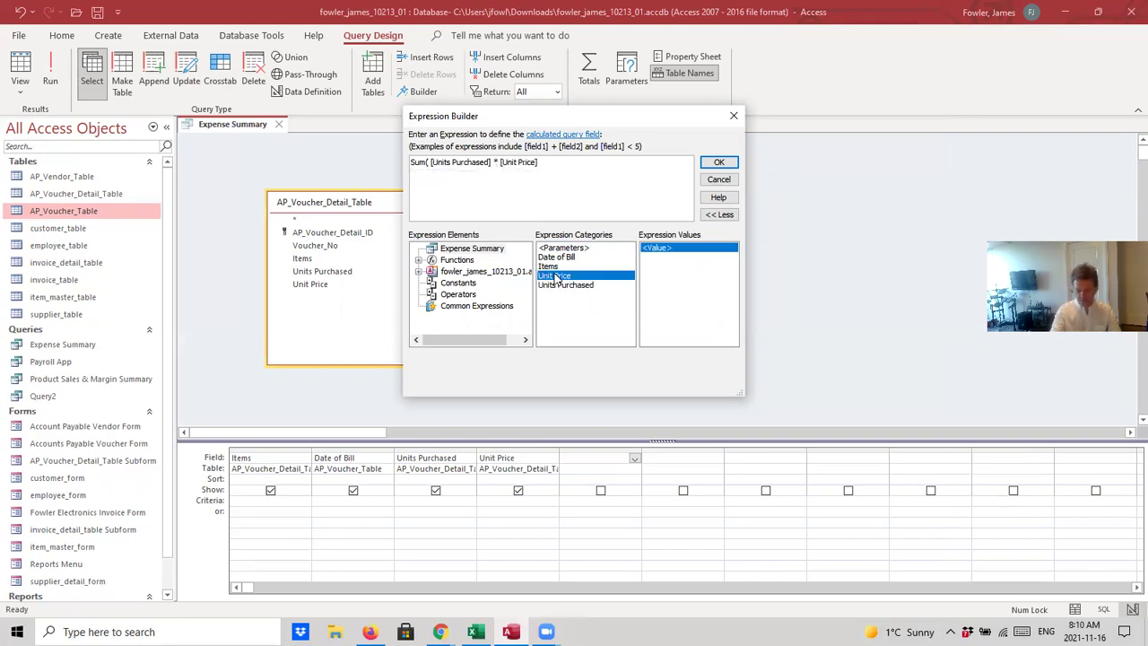
{"action": "type", "text": ")"}
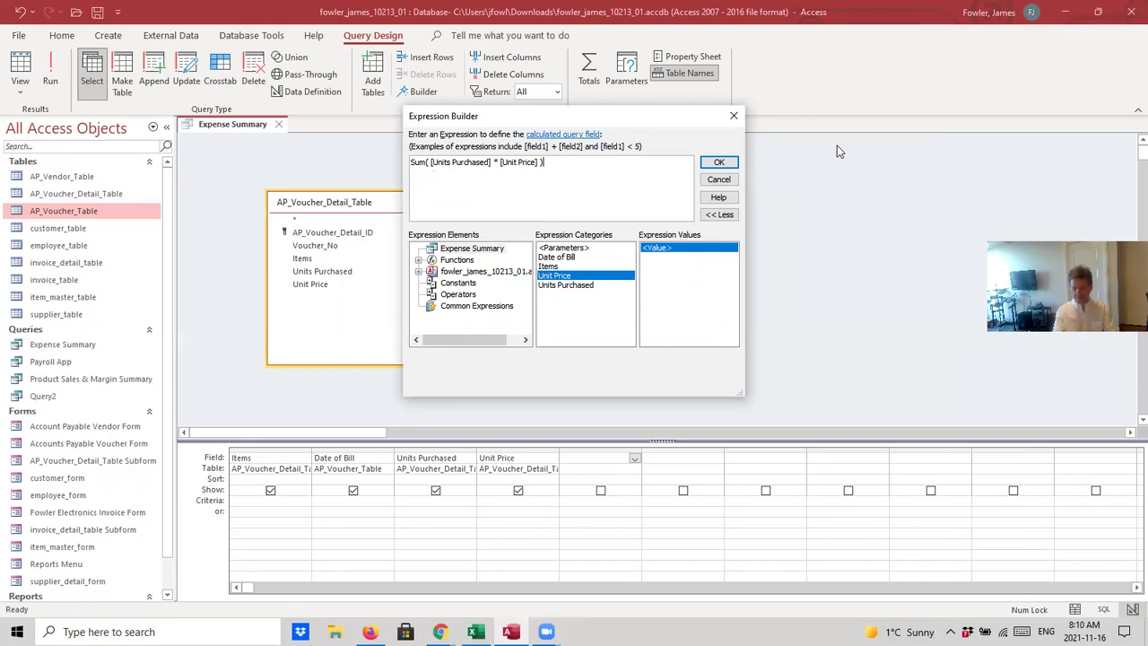
{"action": "left_click", "coordinate": [720, 164]}
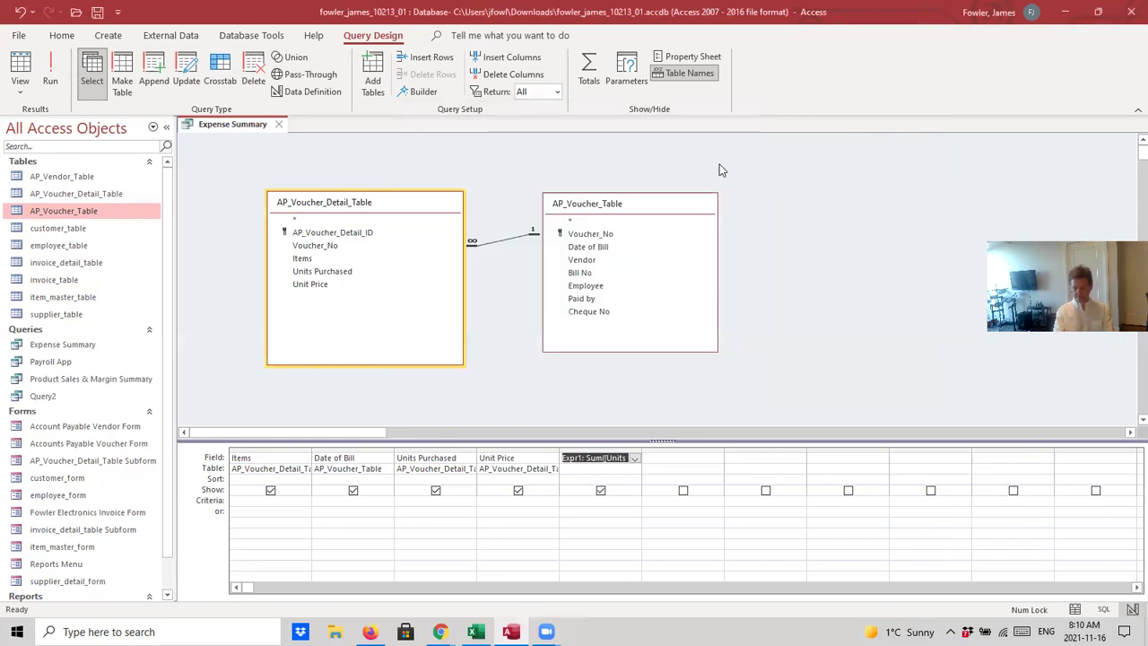
Rename the Expr1 column to Total Expense, save, and turn on the Totals row.
{"action": "left_click", "coordinate": [577, 457]}
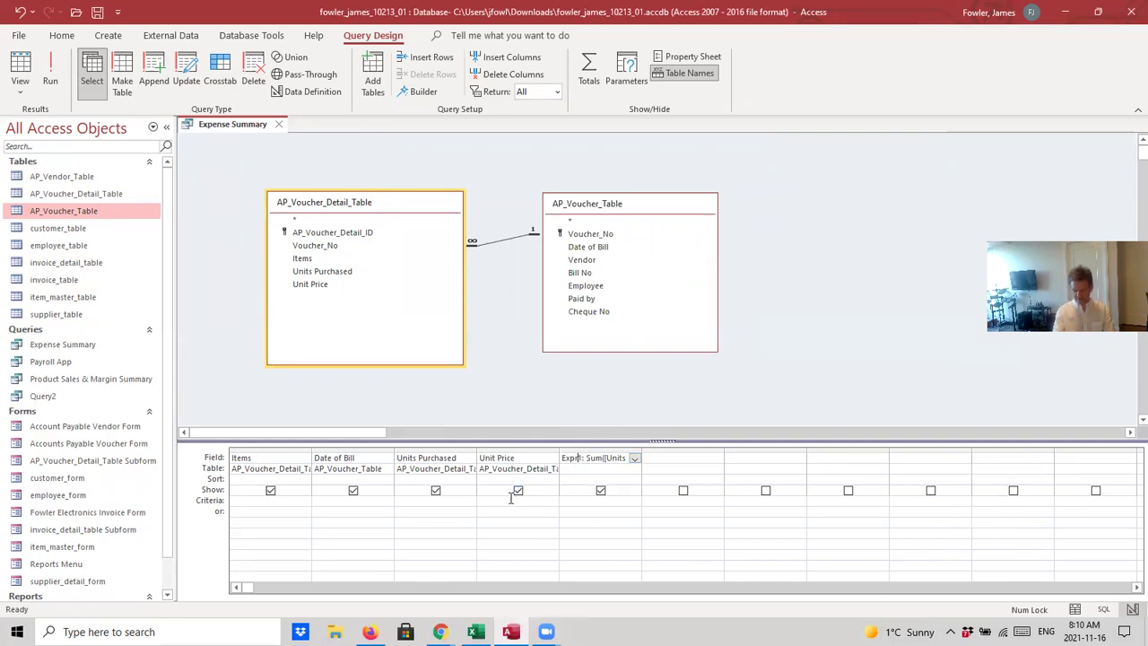
{"action": "key", "text": "BackSpace"}
{"action": "key", "text": "BackSpace"}
{"action": "key", "text": "BackSpace"}
{"action": "key", "text": "BackSpace"}
{"action": "key", "text": "BackSpace"}
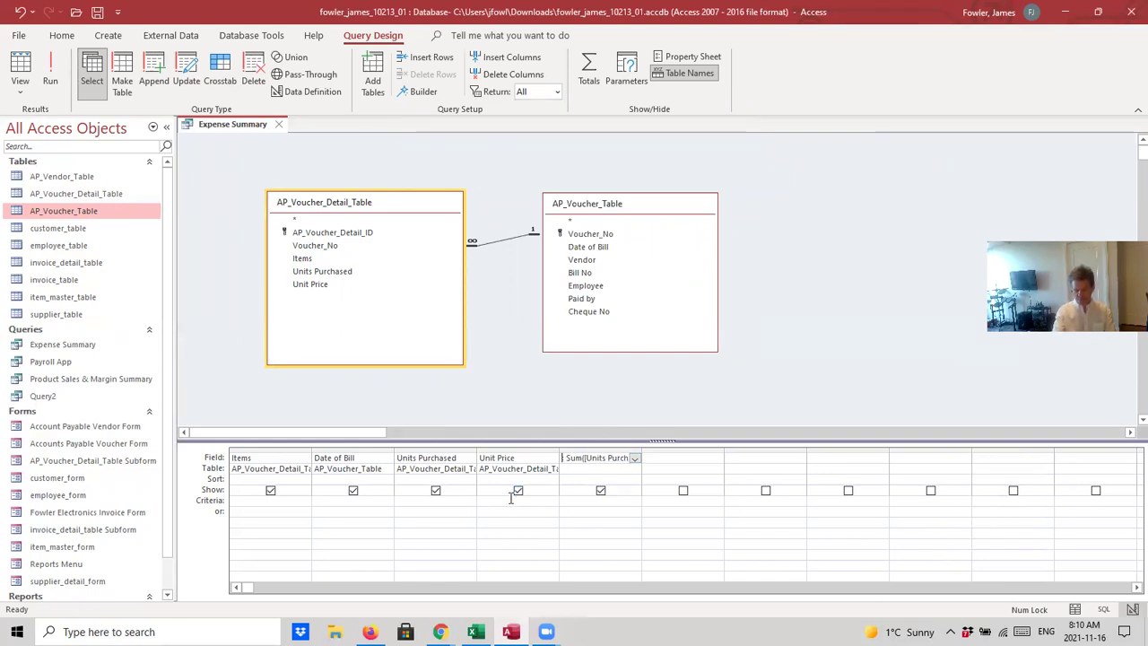
{"action": "type", "text": "Total E"}
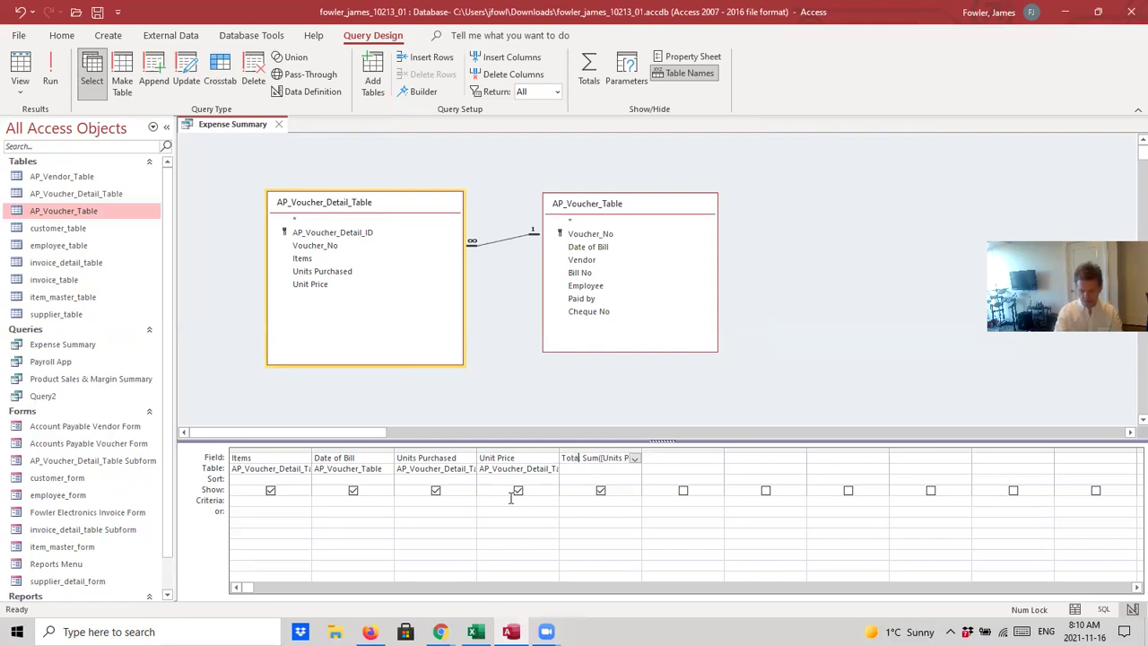
{"action": "type", "text": "xpense"}
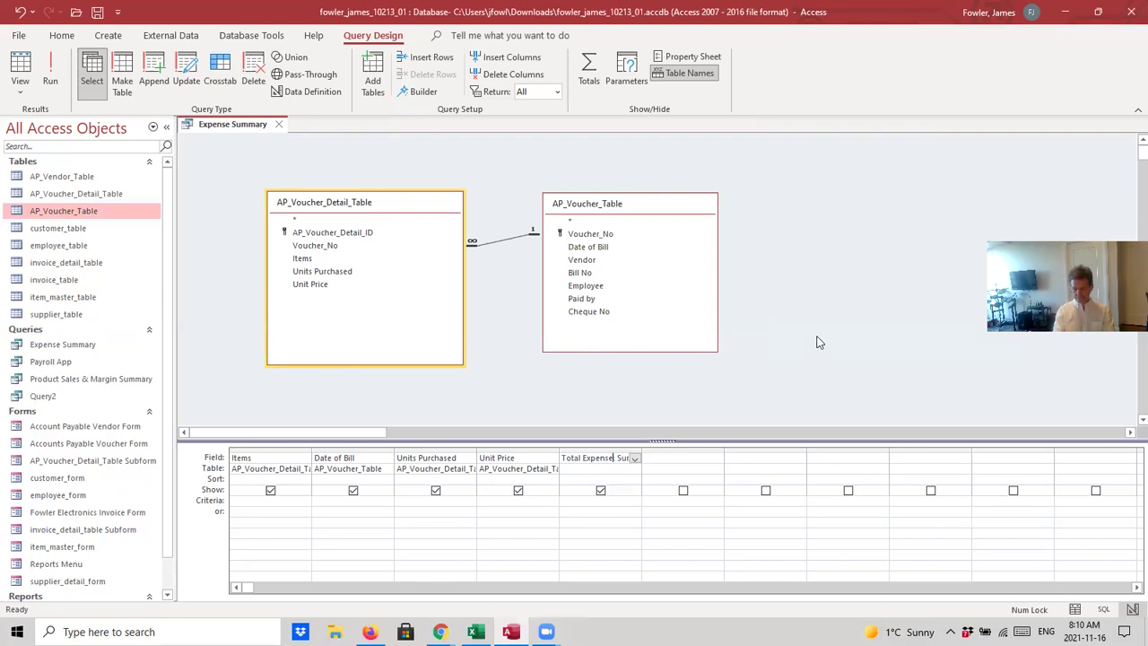
{"action": "left_click", "coordinate": [97, 13]}
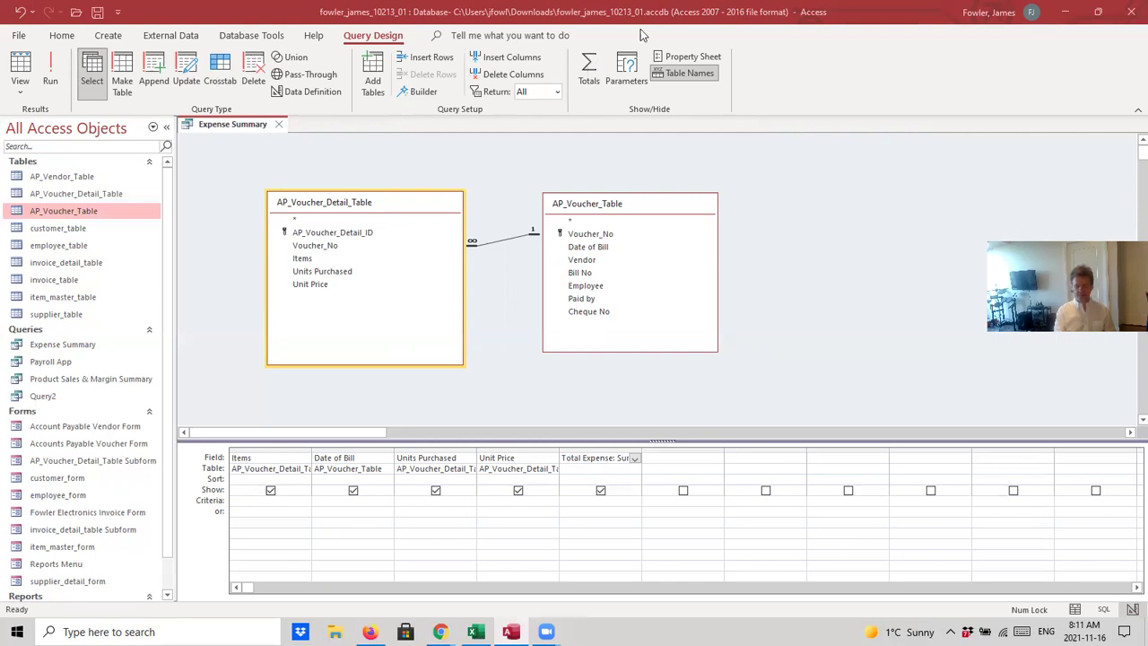
{"action": "left_click", "coordinate": [584, 84]}
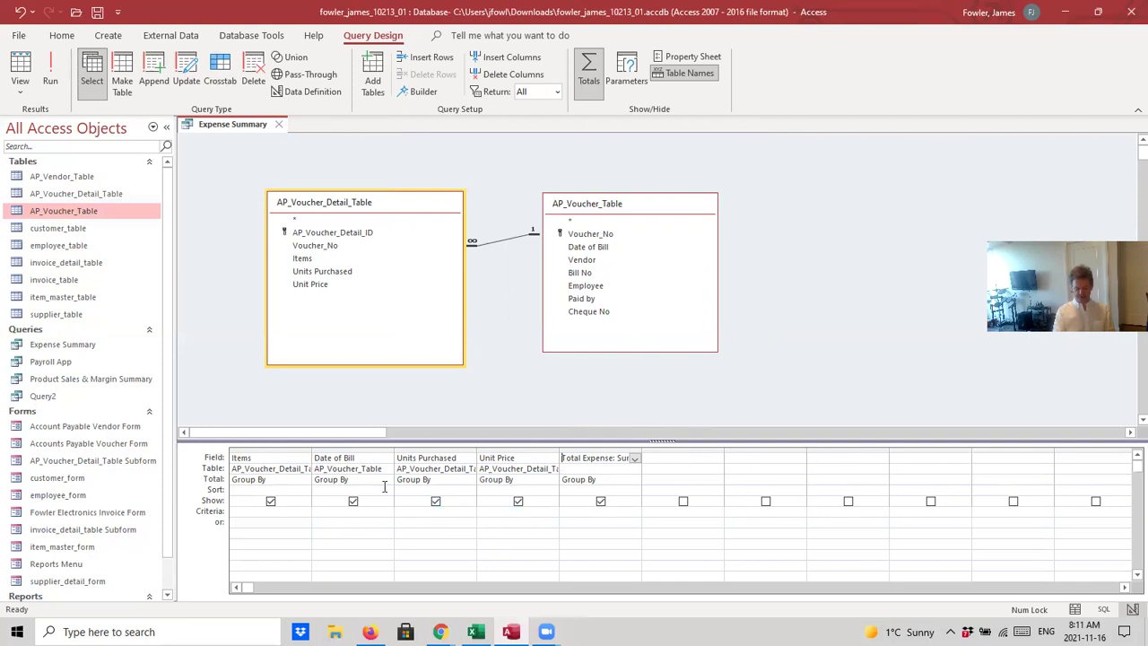
Set the Total row to Sum for Units Purchased and Unit Price.
{"action": "left_click", "coordinate": [451, 479]}
{"action": "left_click", "coordinate": [470, 482]}
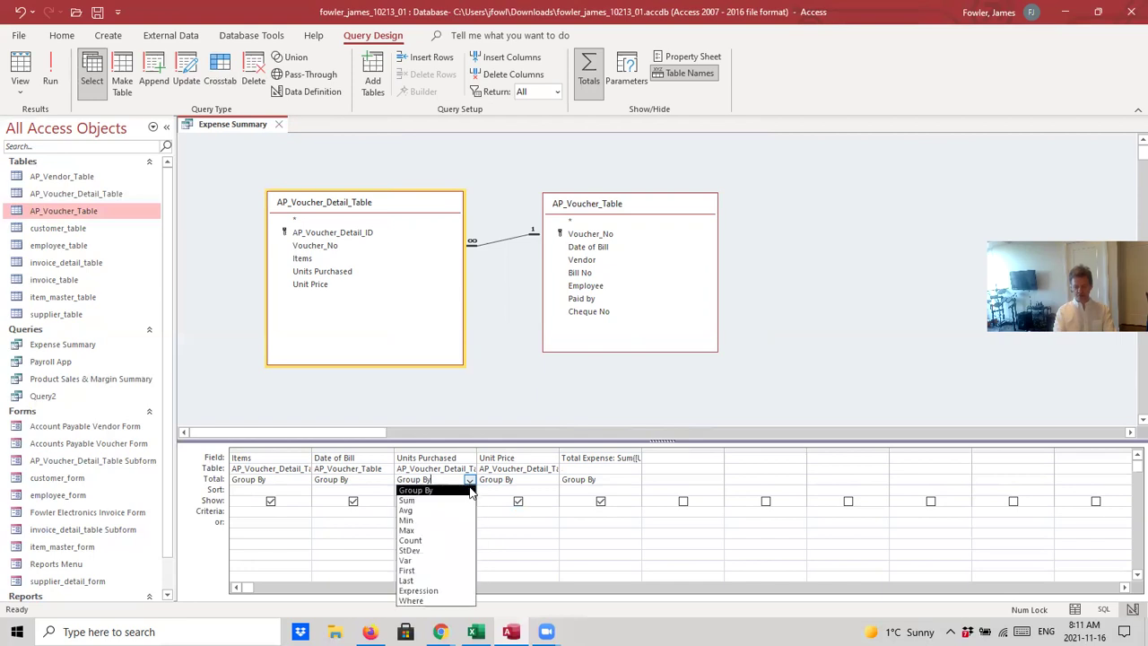
{"action": "left_click", "coordinate": [469, 501]}
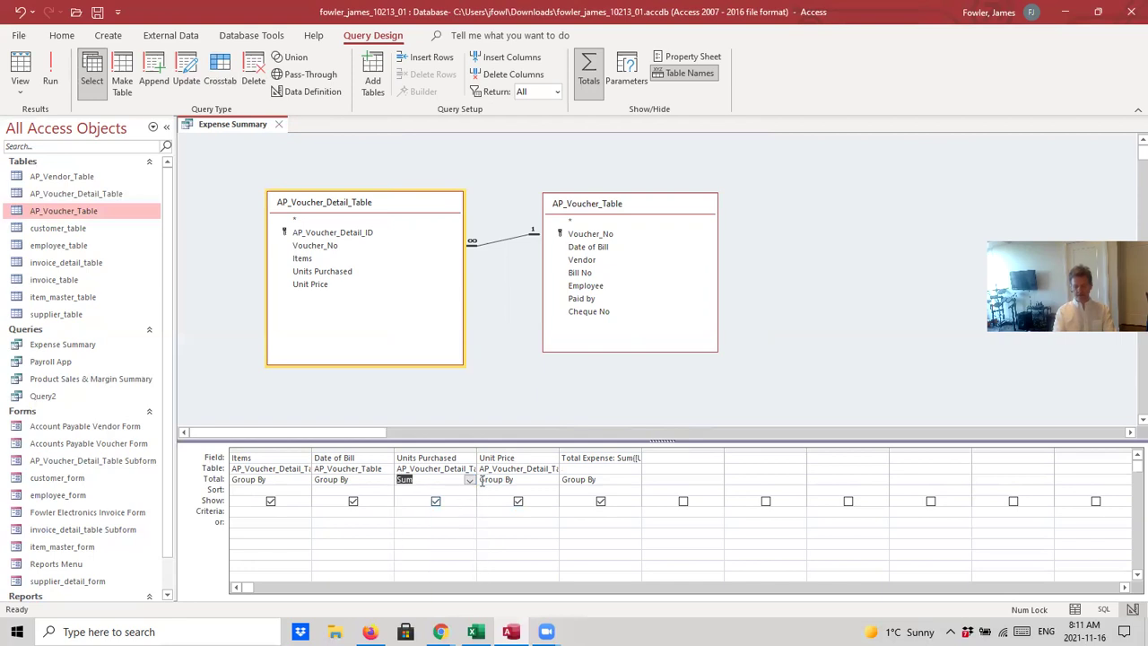
{"action": "left_click", "coordinate": [520, 479]}
{"action": "left_click", "coordinate": [553, 481]}
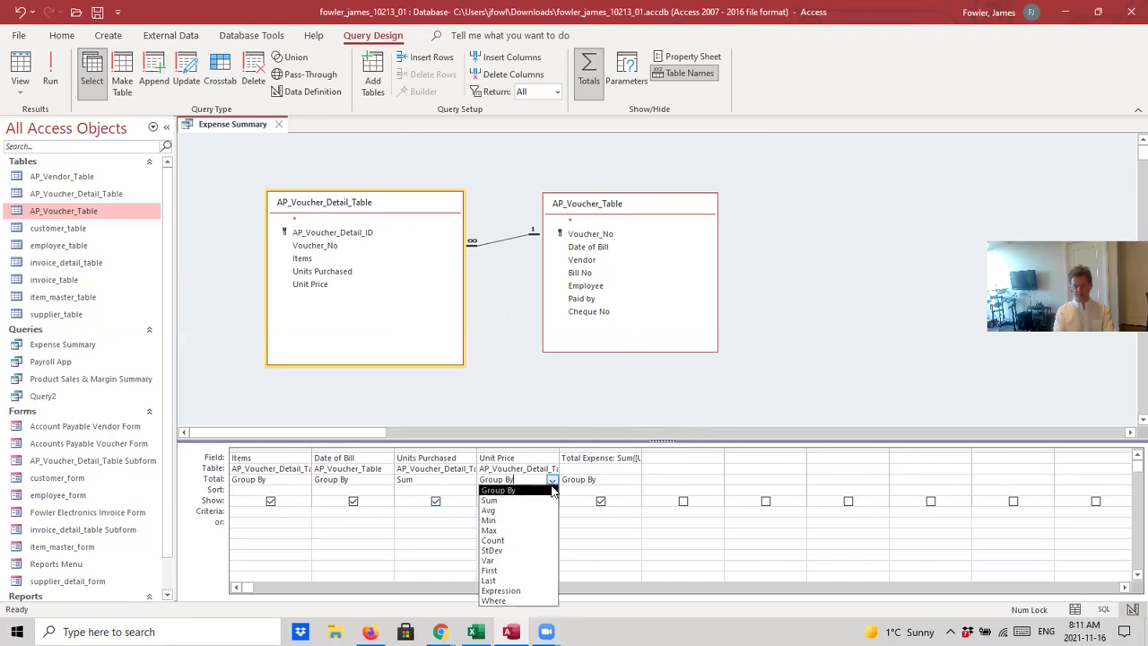
{"action": "left_click", "coordinate": [545, 500]}
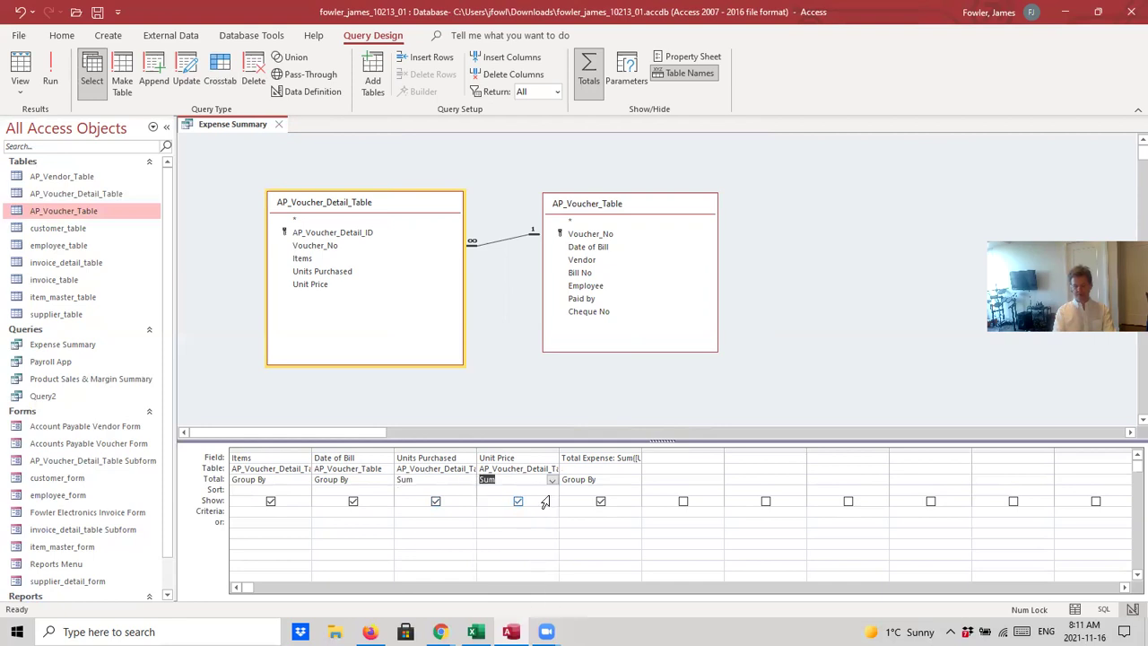
Set Total Expense's Total row to Expression and save the query.
{"action": "left_click", "coordinate": [603, 480]}
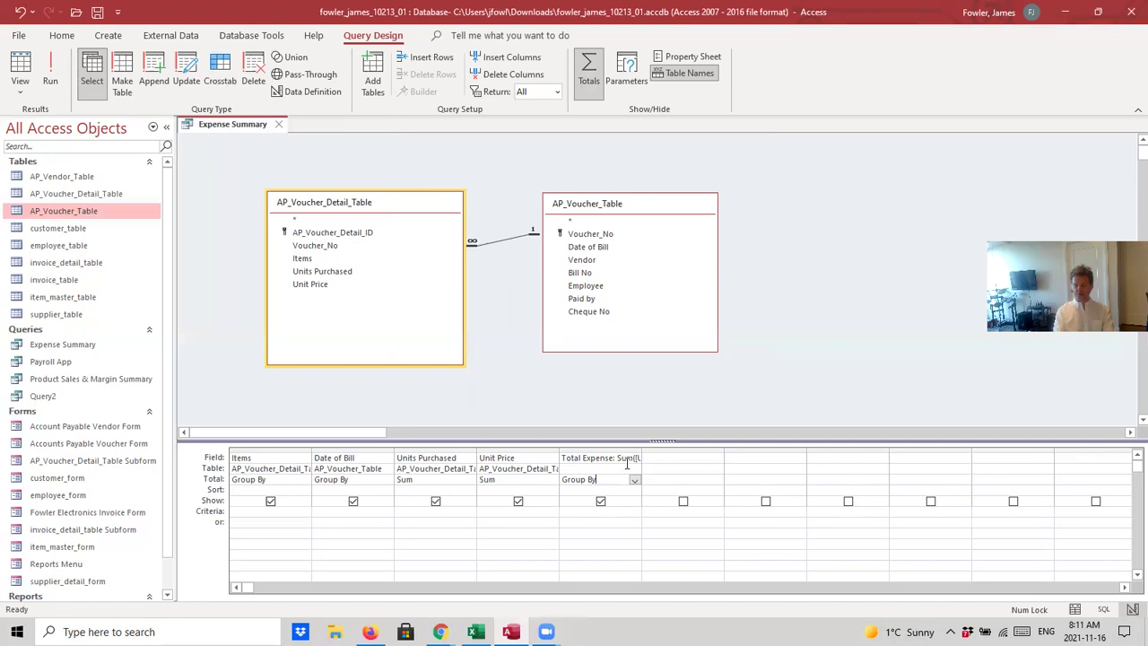
{"action": "left_click_drag", "start_coordinate": [641, 450], "coordinate": [756, 451]}
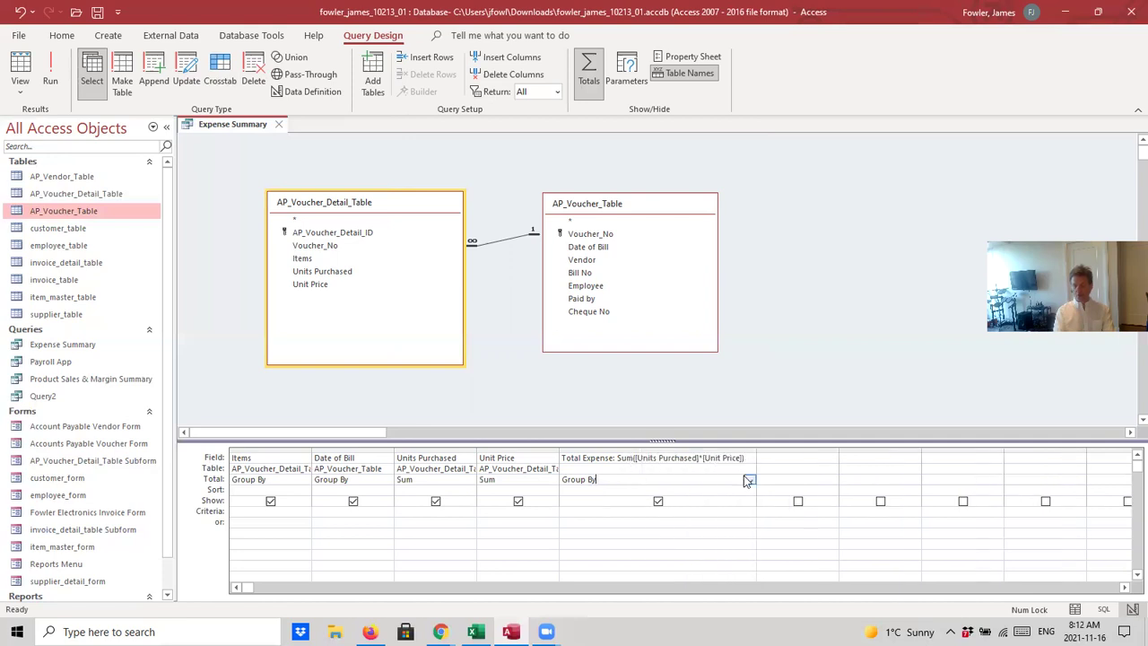
{"action": "left_click", "coordinate": [749, 479]}
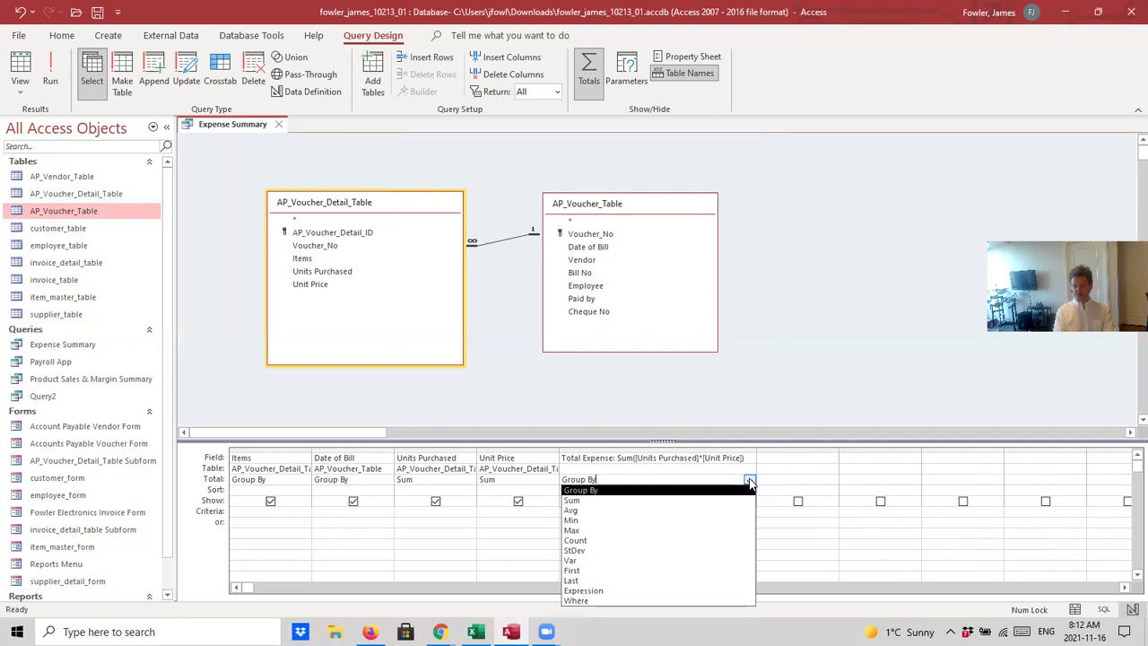
{"action": "left_click", "coordinate": [708, 590]}
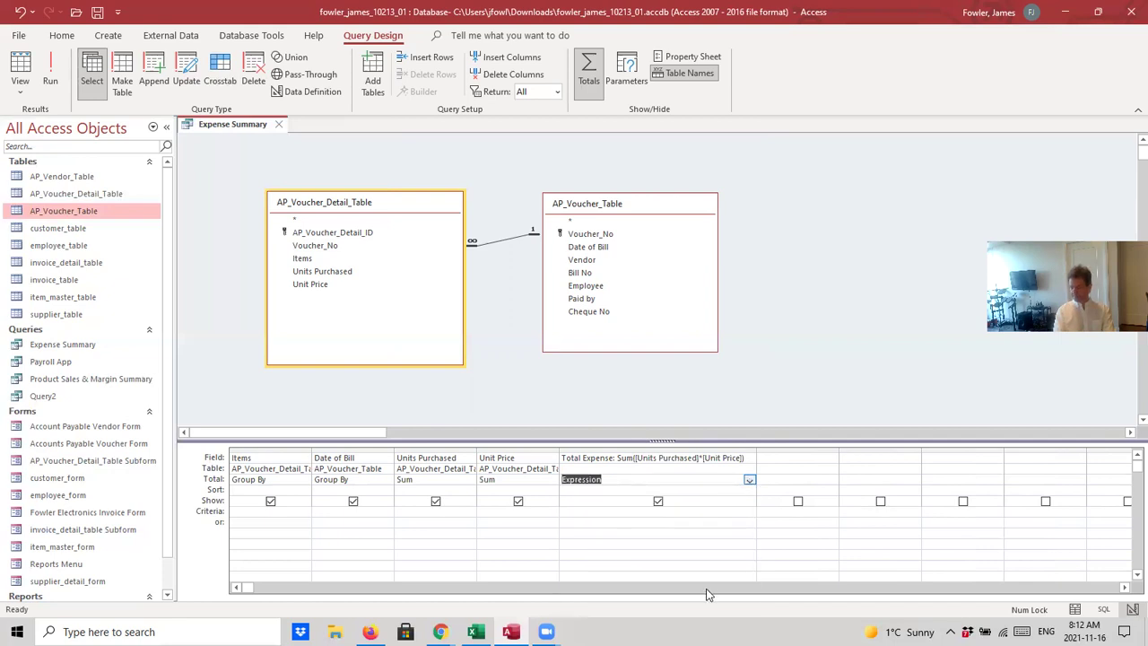
{"action": "left_click", "coordinate": [98, 13]}
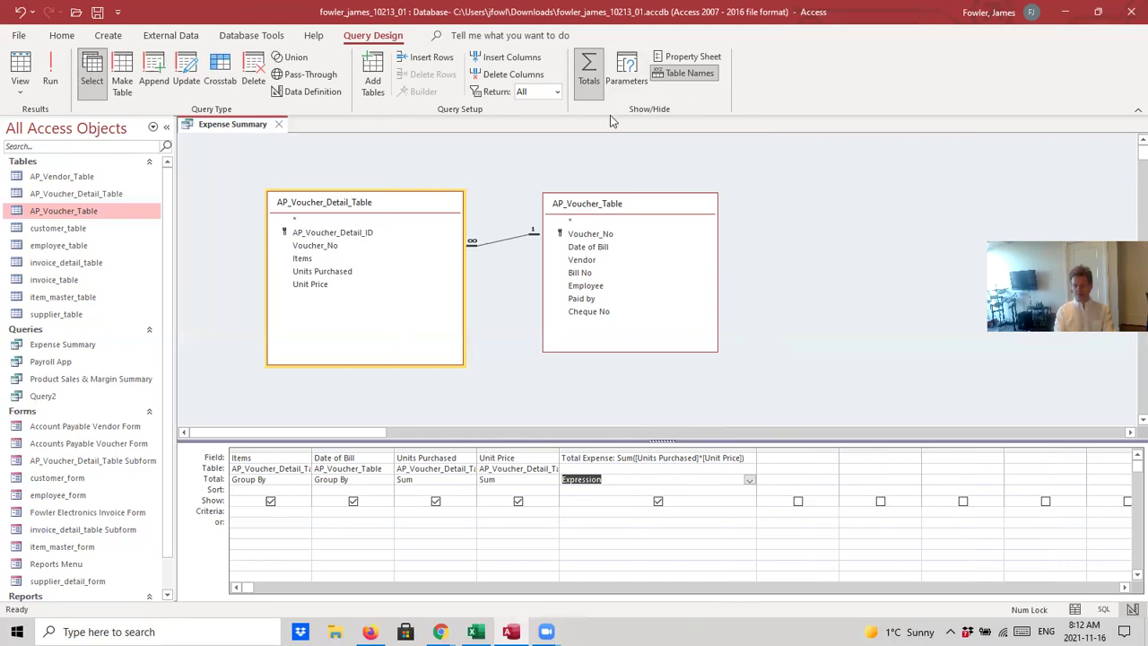
Set the Total Expense field's Format property to Currency.
{"action": "left_click", "coordinate": [681, 60]}
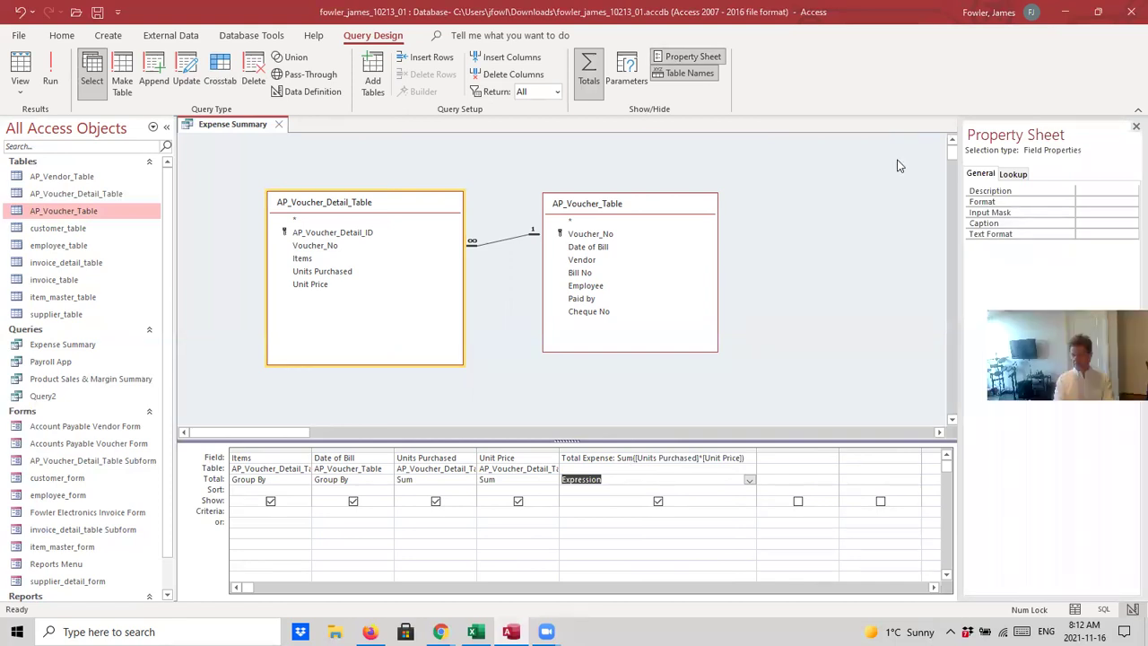
{"action": "left_click", "coordinate": [1082, 201]}
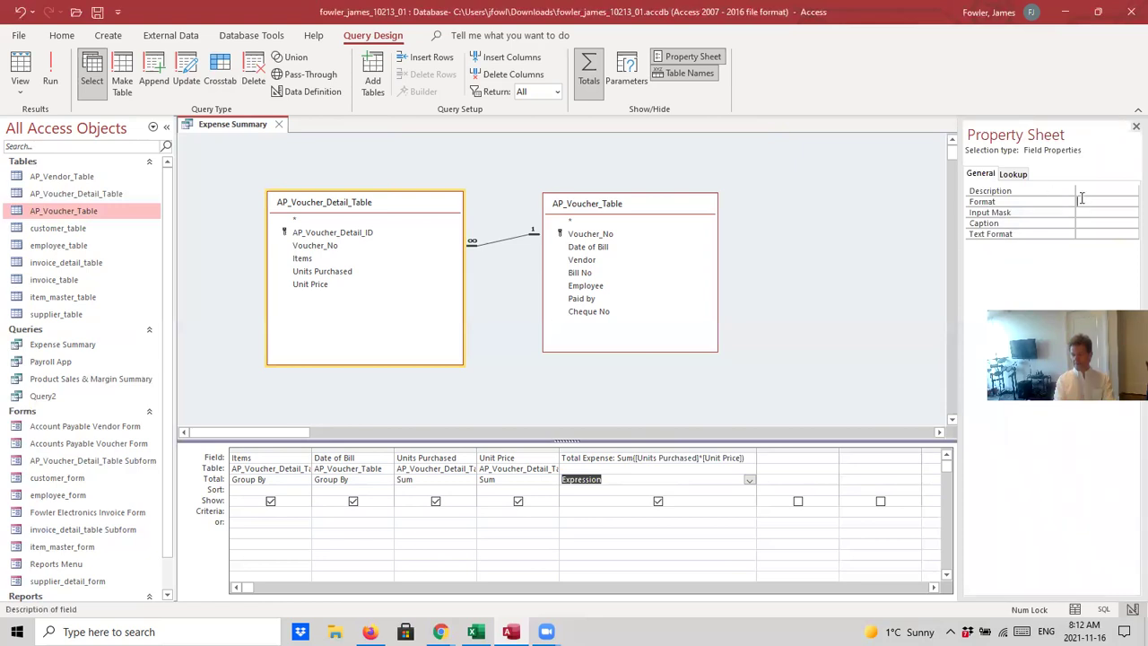
{"action": "left_click", "coordinate": [1130, 202]}
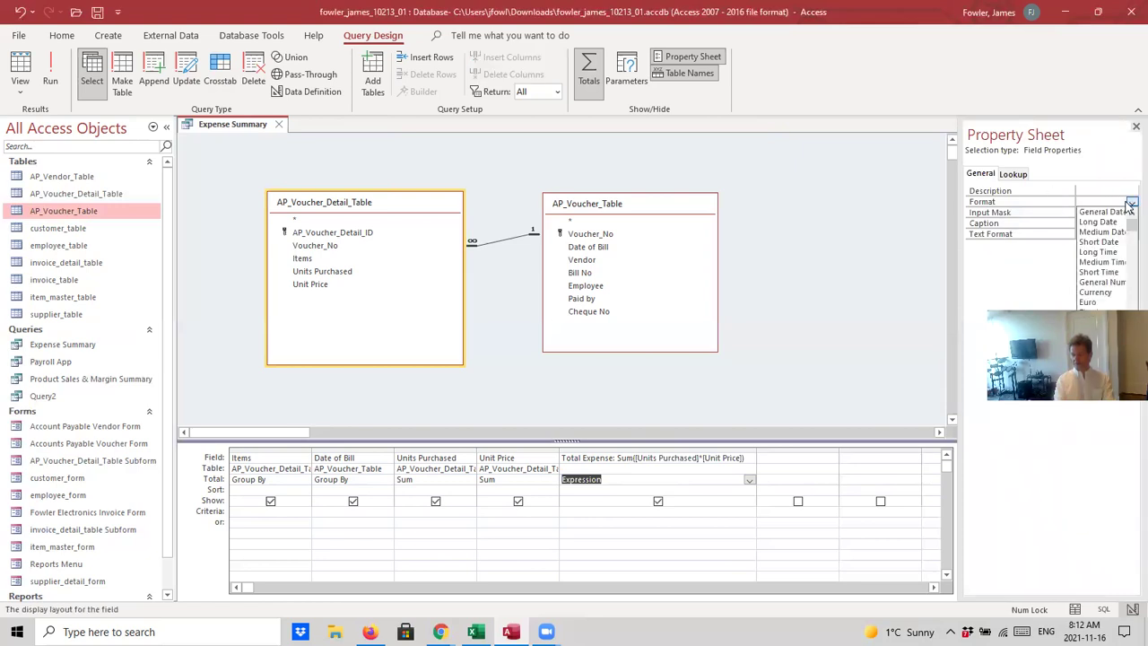
{"action": "left_click", "coordinate": [1096, 292]}
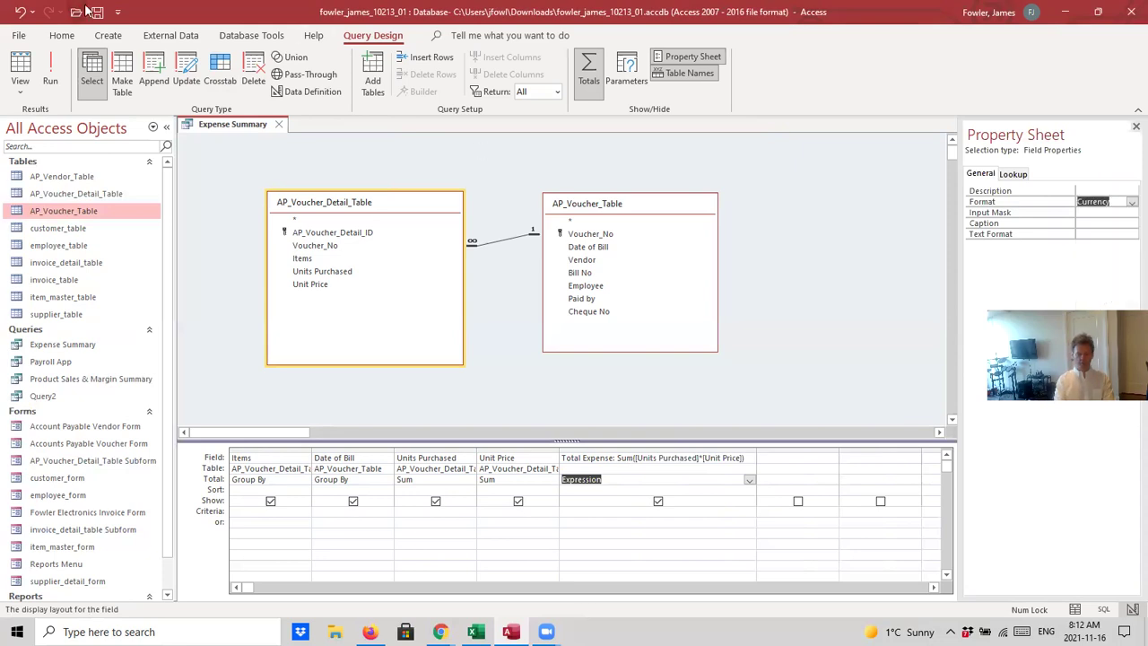
Run the query, then switch back to Design View and save it.
{"action": "left_click", "coordinate": [51, 82]}
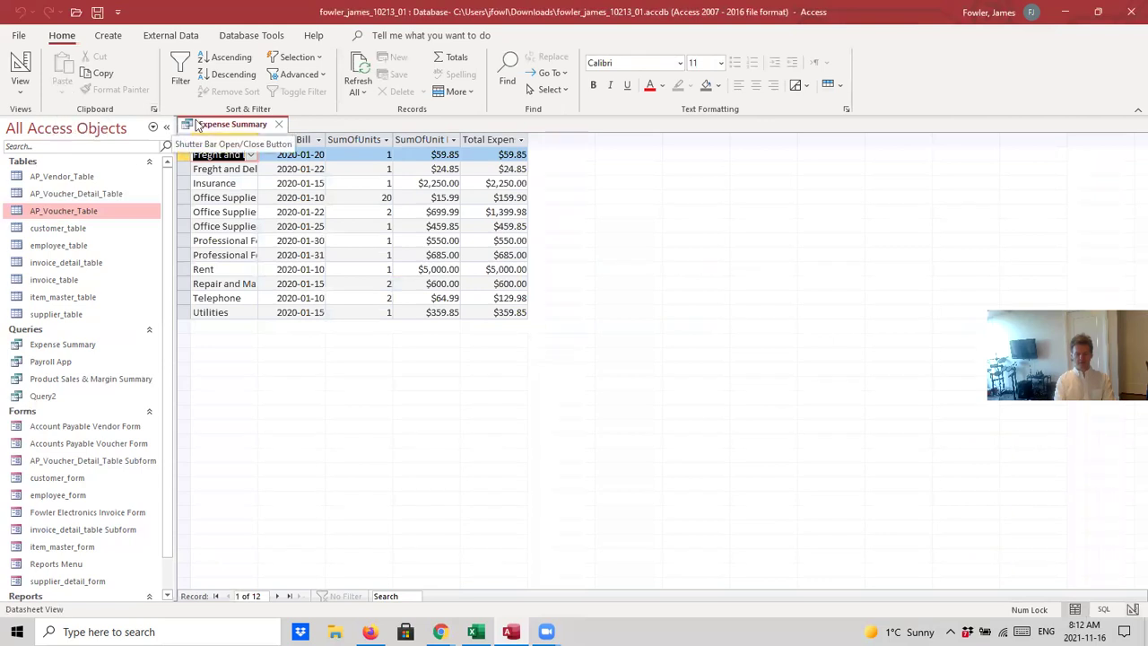
{"action": "right_click", "coordinate": [219, 126]}
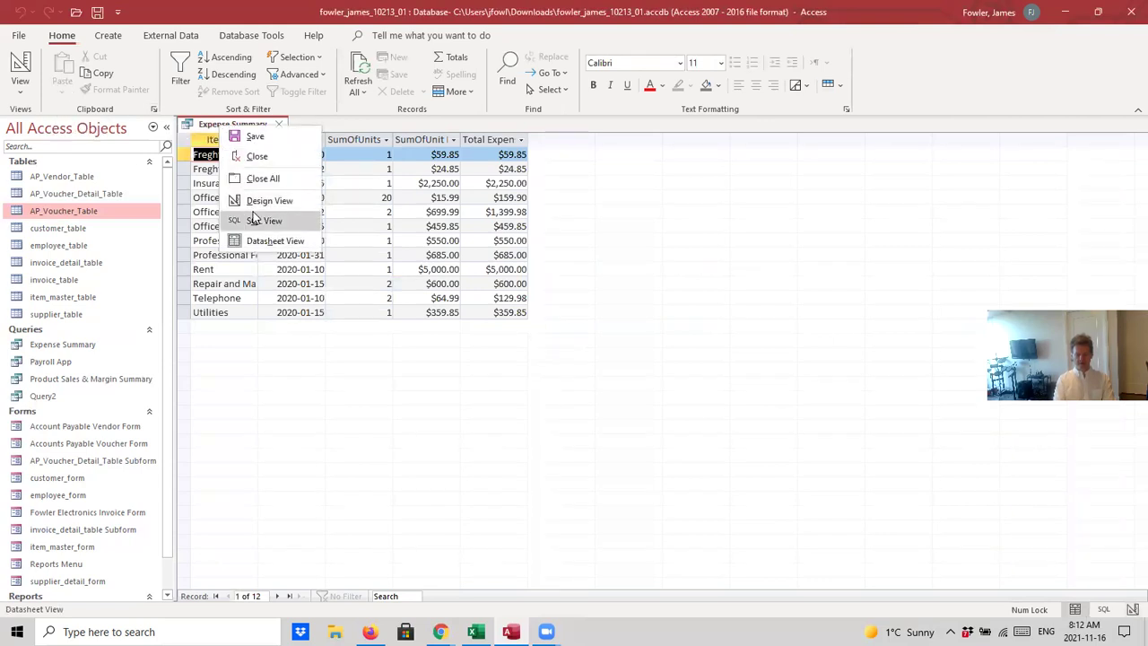
{"action": "left_click", "coordinate": [269, 201]}
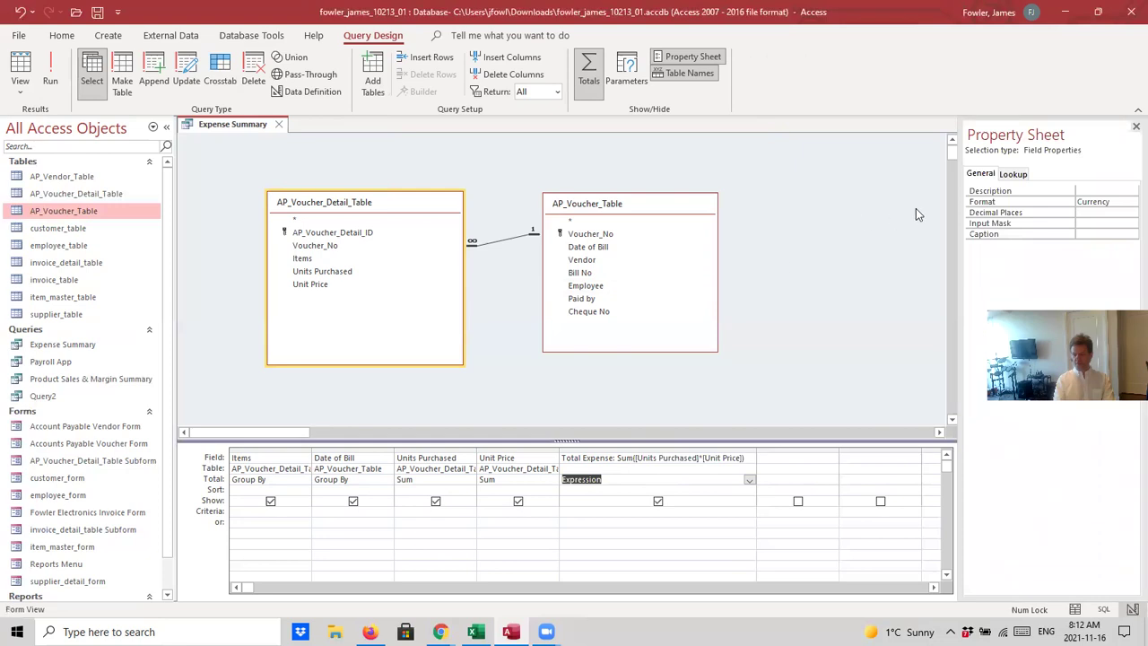
{"action": "left_click", "coordinate": [98, 14]}
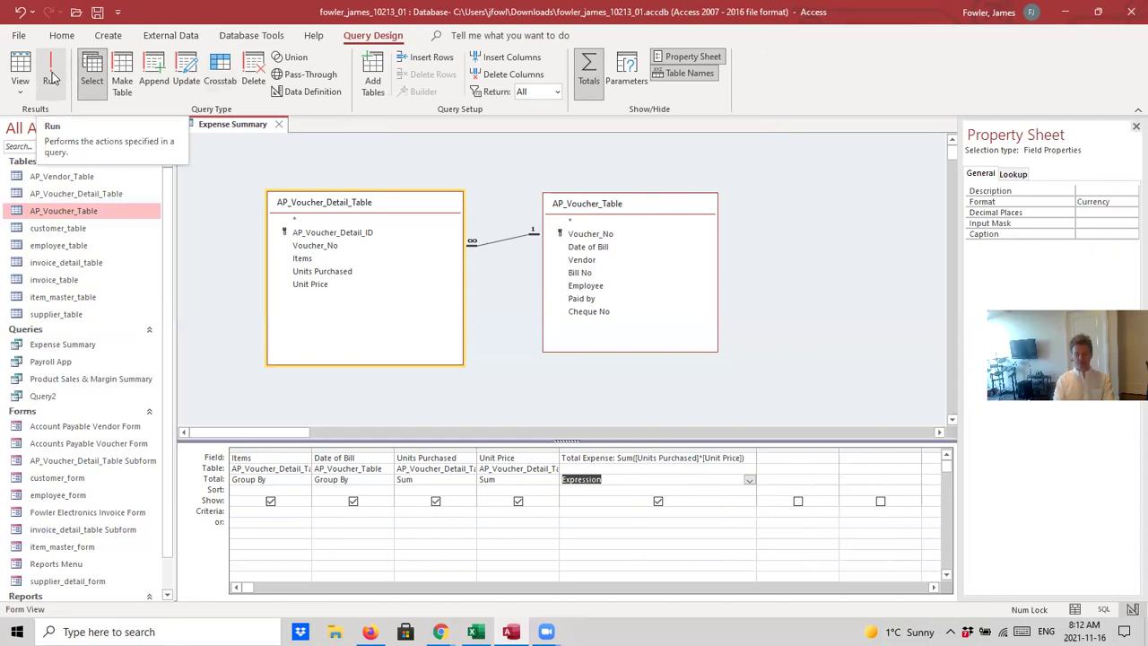
Run Expense Summary again and widen the Items, SumOfUnits Purchased and SumOfUnit Price columns.
{"action": "left_click", "coordinate": [53, 79]}
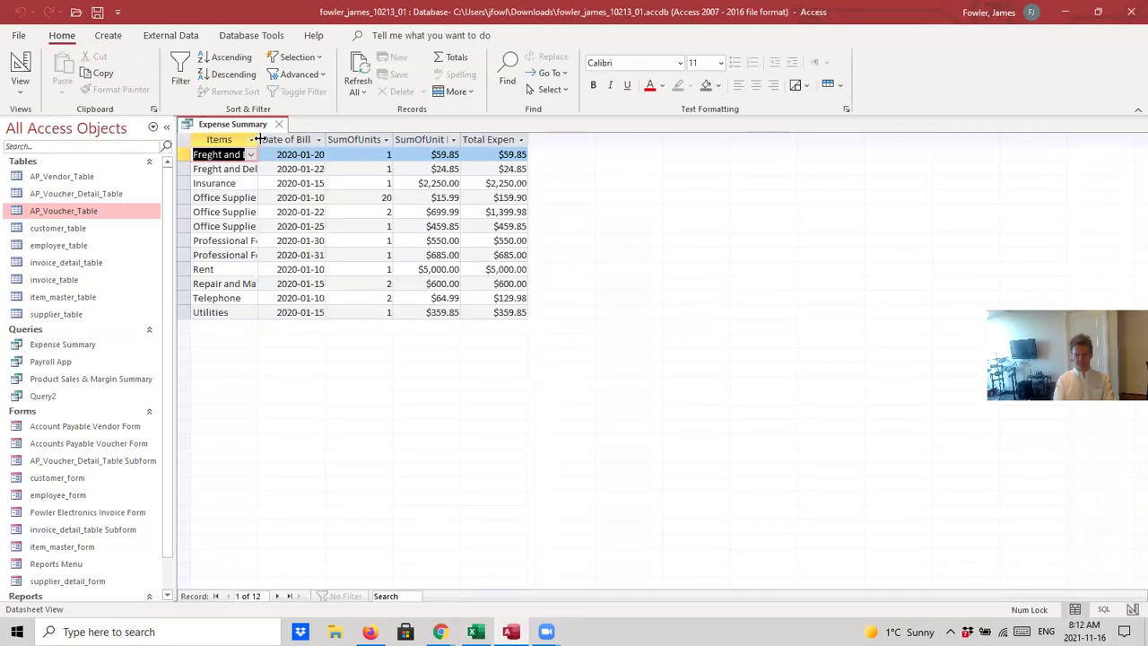
{"action": "left_click_drag", "start_coordinate": [258, 139], "coordinate": [339, 144]}
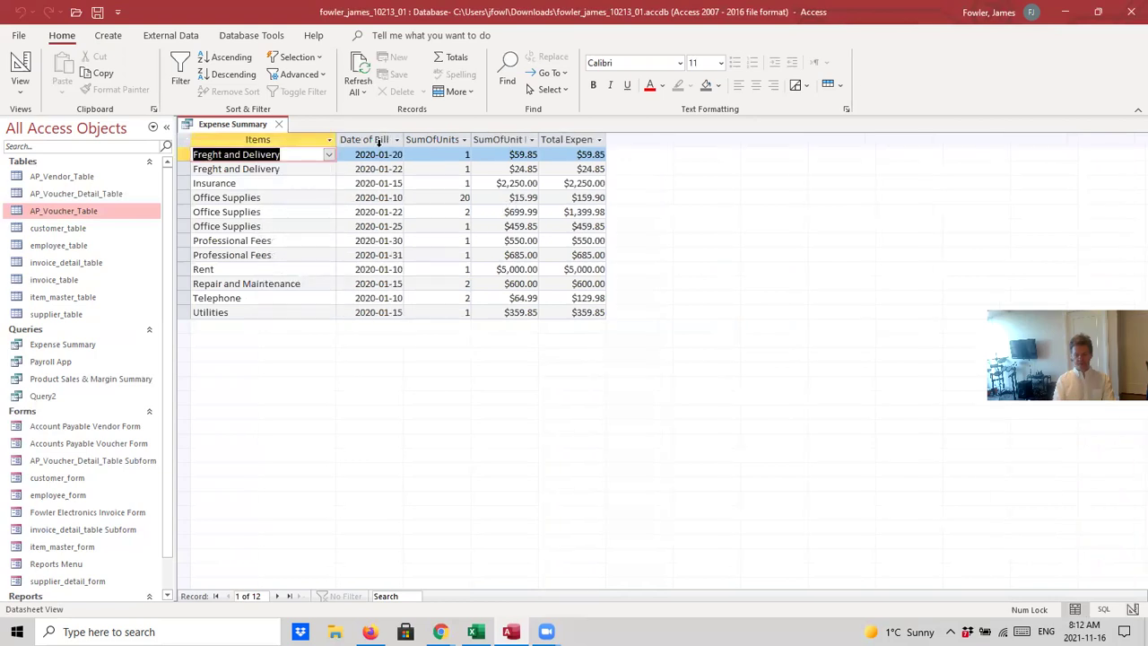
{"action": "left_click_drag", "start_coordinate": [470, 139], "coordinate": [502, 139]}
{"action": "left_click_drag", "start_coordinate": [571, 139], "coordinate": [711, 139]}
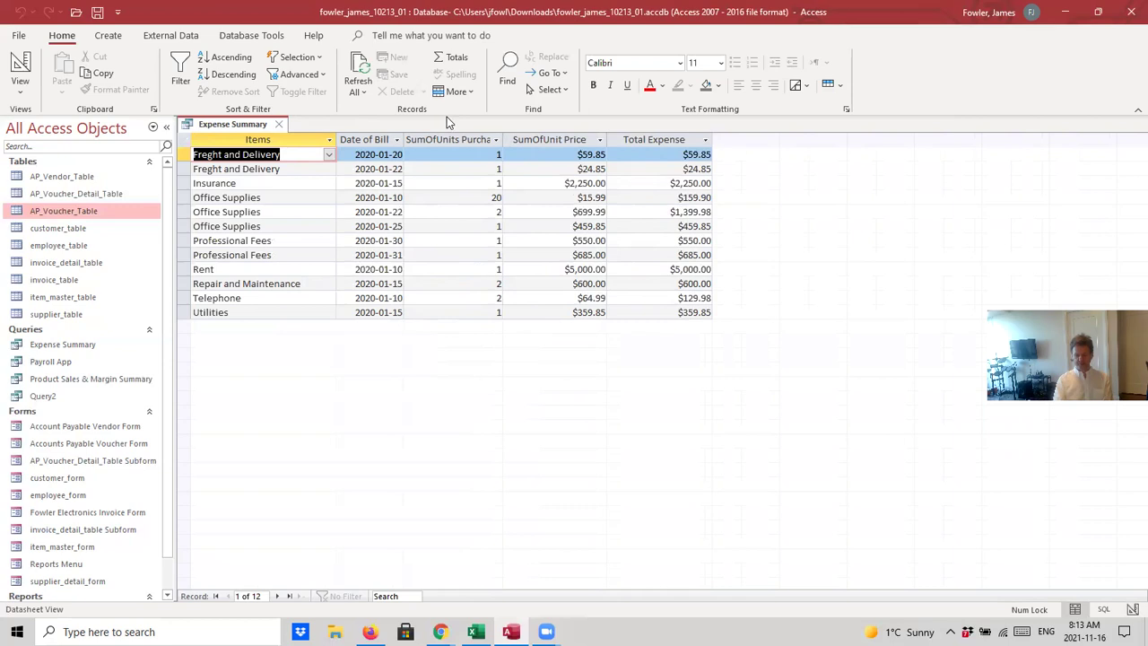
{"action": "double_click", "coordinate": [504, 136]}
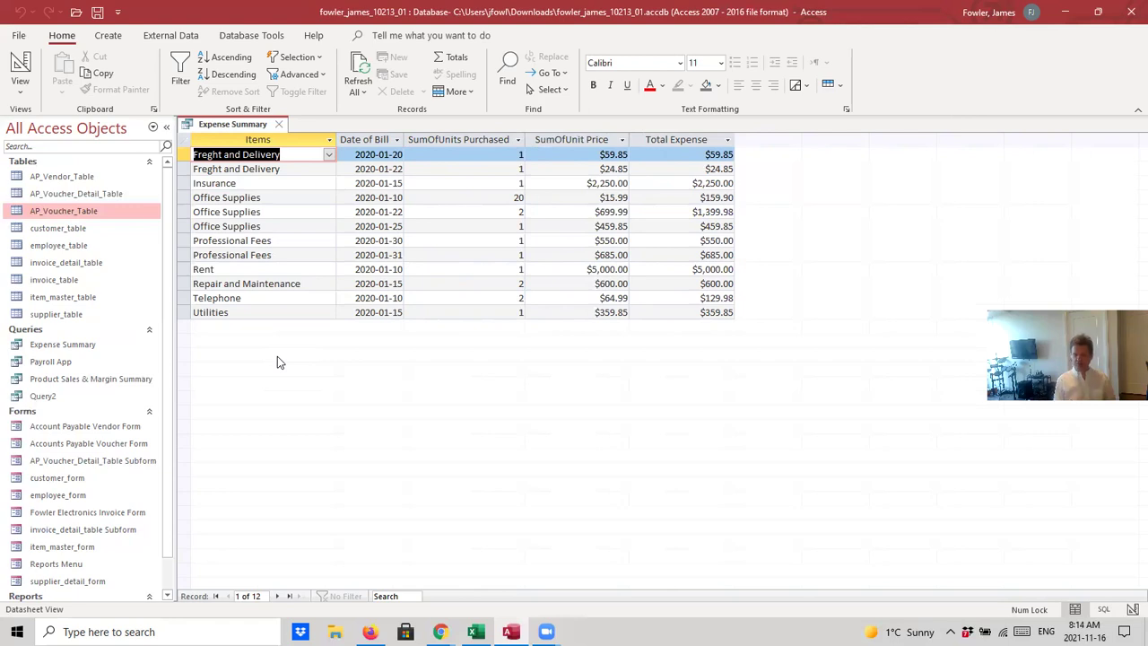
Return Expense Summary to Design View and widen the Date of Bill grid column.
{"action": "right_click", "coordinate": [239, 128]}
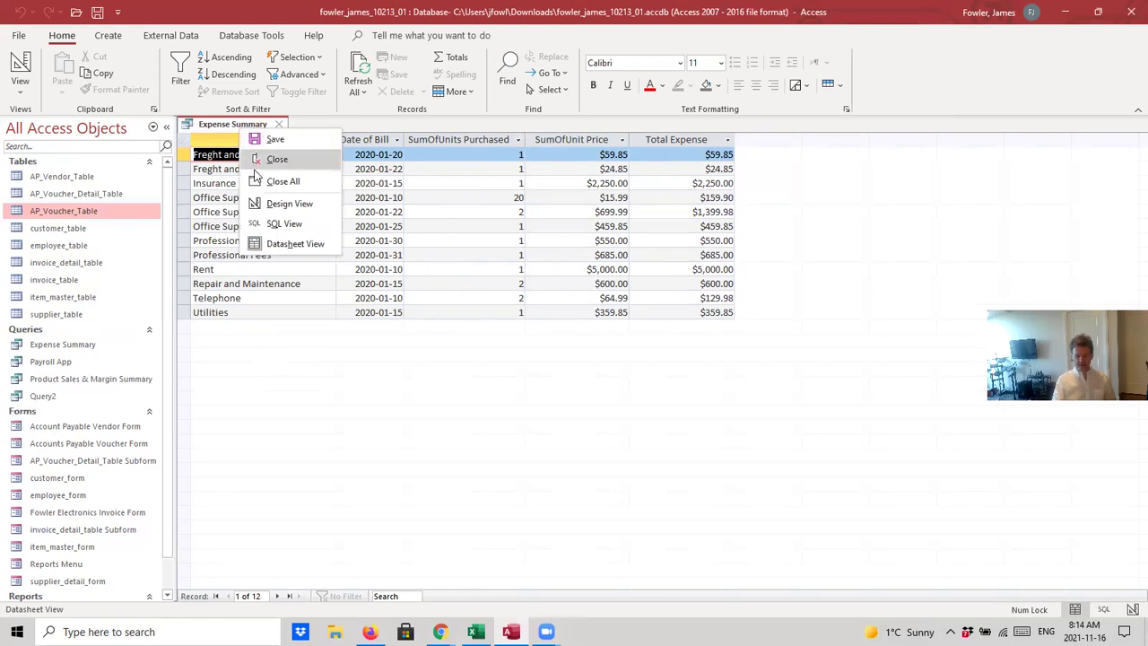
{"action": "left_click", "coordinate": [286, 204]}
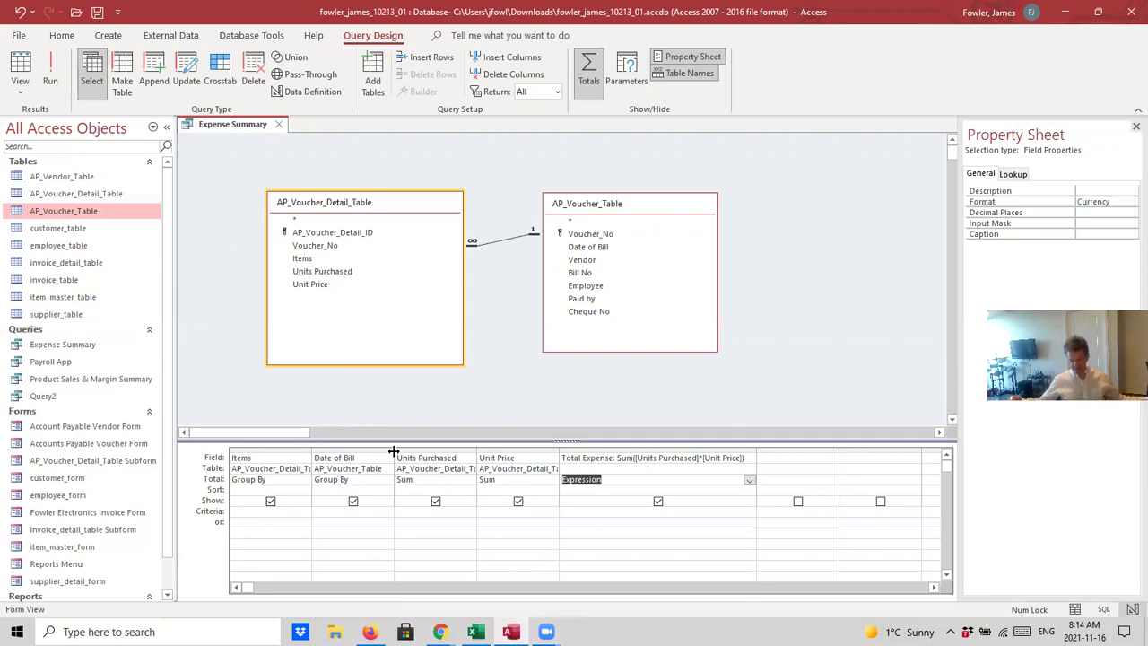
{"action": "left_click_drag", "start_coordinate": [394, 450], "coordinate": [556, 449]}
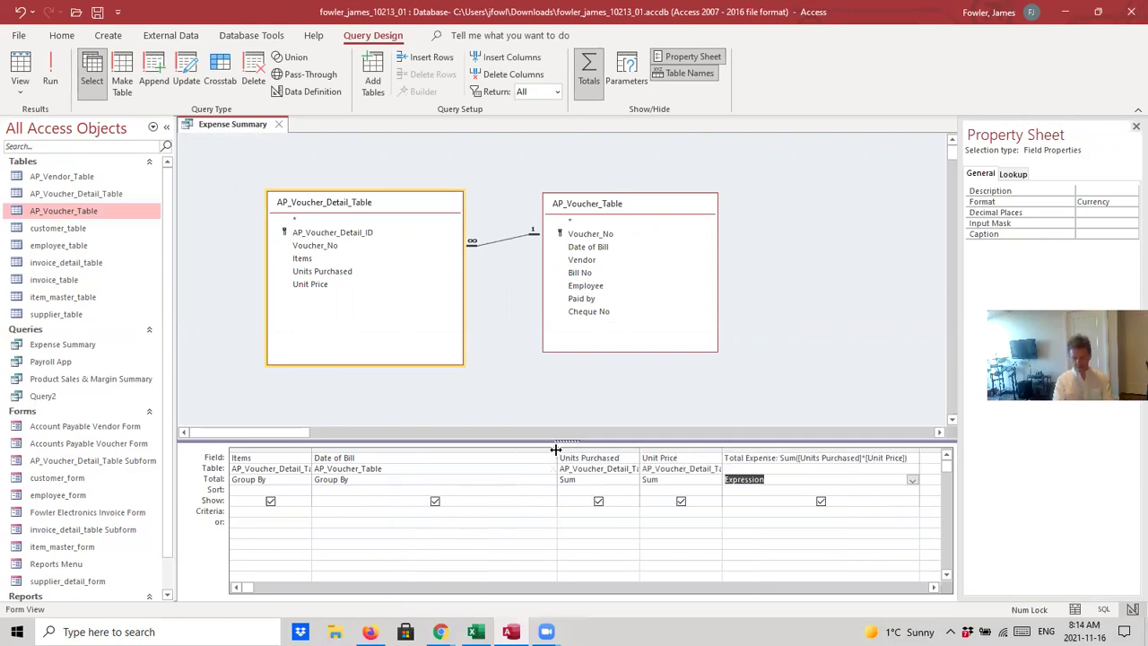
{"action": "left_click", "coordinate": [535, 457]}
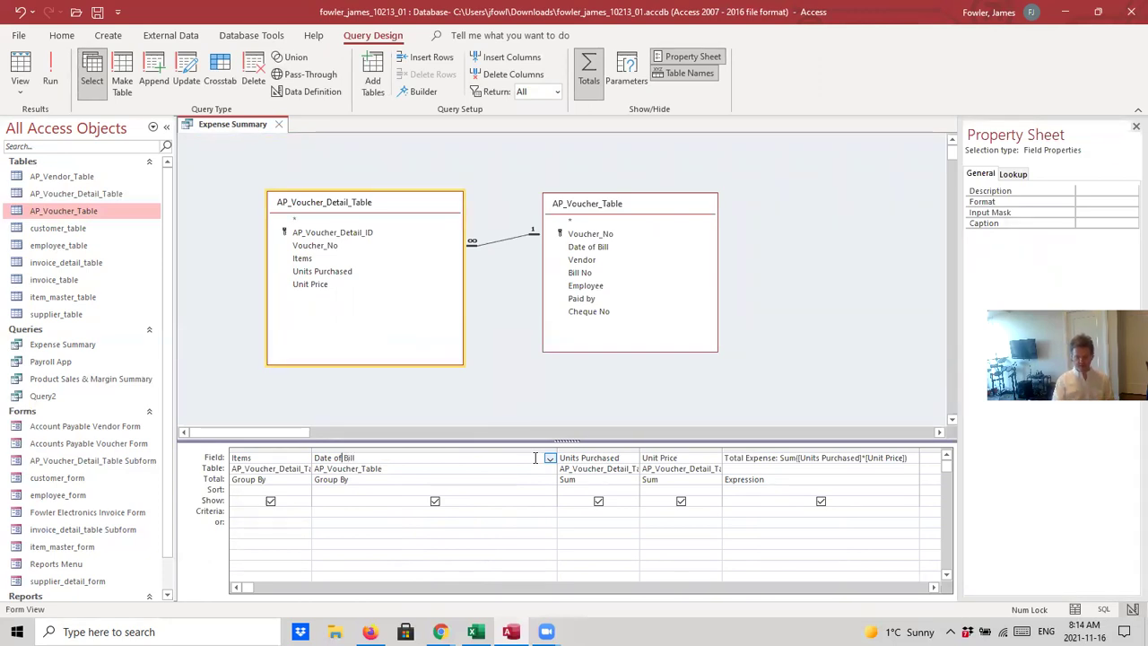
Rewrite the Date of Bill field as Format([Date of Bill],'mmmm','yyyy').
{"action": "key", "text": "Left"}
{"action": "key", "text": "Left"}
{"action": "key", "text": "Left"}
{"action": "key", "text": "Left"}
{"action": "key", "text": "Left"}
{"action": "key", "text": "Left"}
{"action": "key", "text": "Left"}
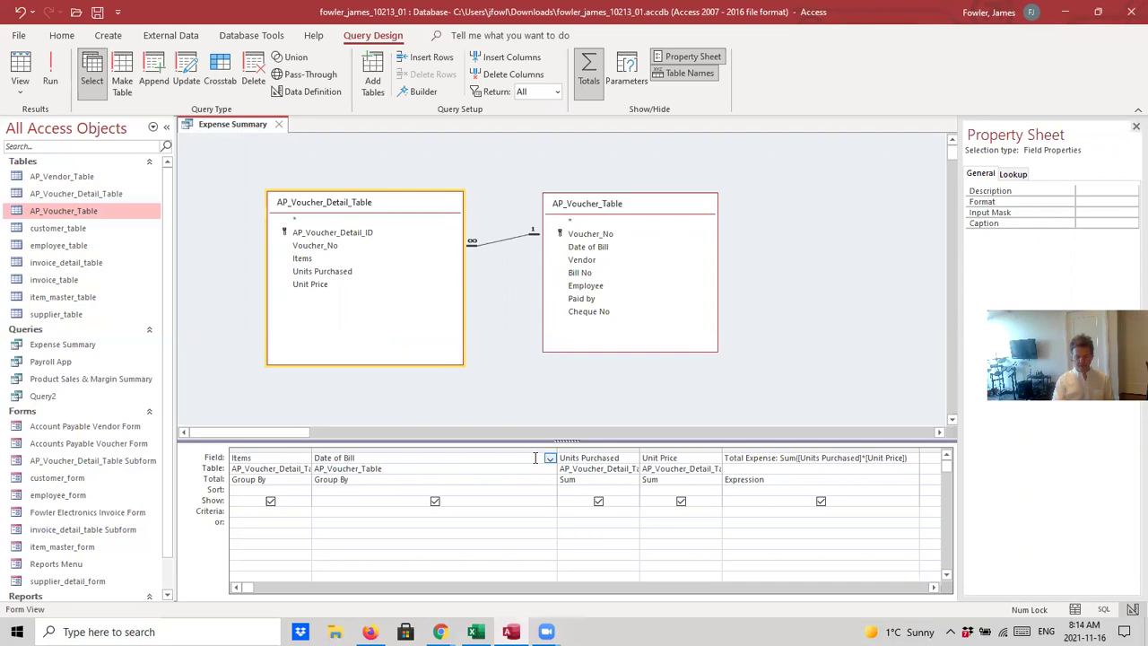
{"action": "type", "text": "Format"}
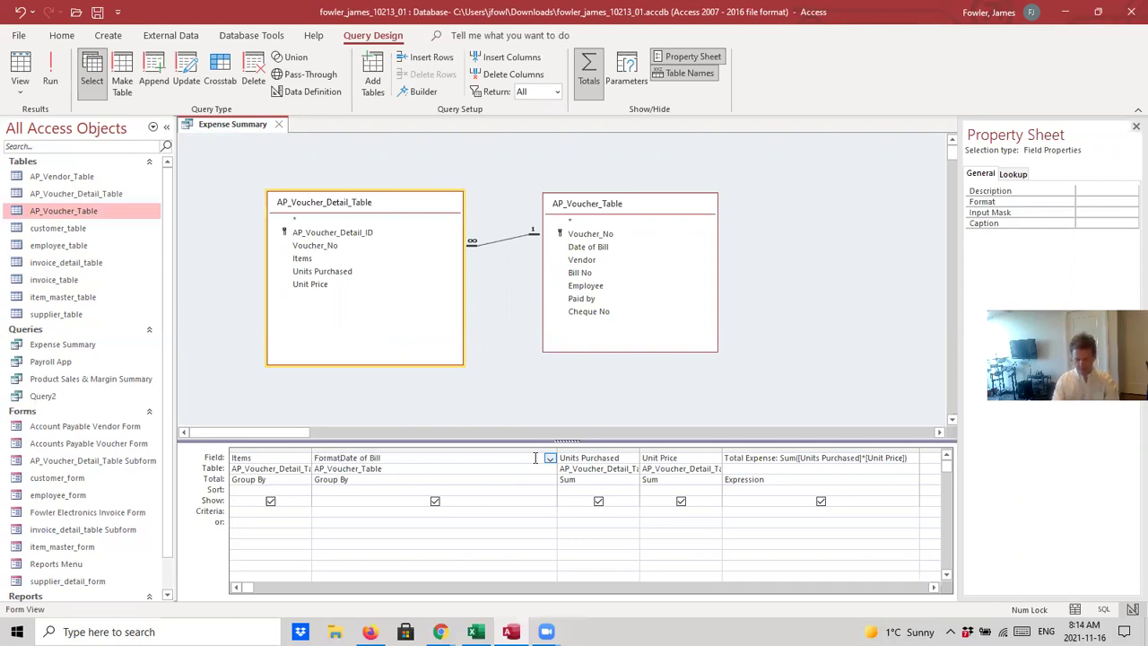
{"action": "type", "text": "(("}
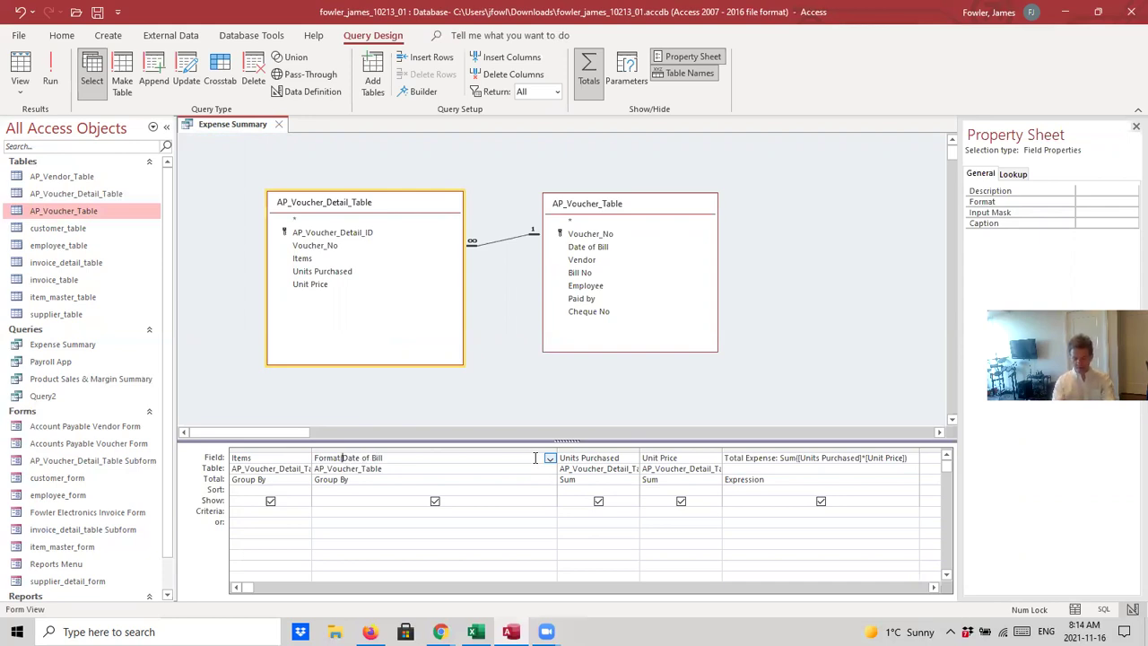
{"action": "type", "text": "("}
{"action": "key", "text": "Right"}
{"action": "key", "text": "Right"}
{"action": "key", "text": "Right"}
{"action": "key", "text": "Right"}
{"action": "key", "text": "Right"}
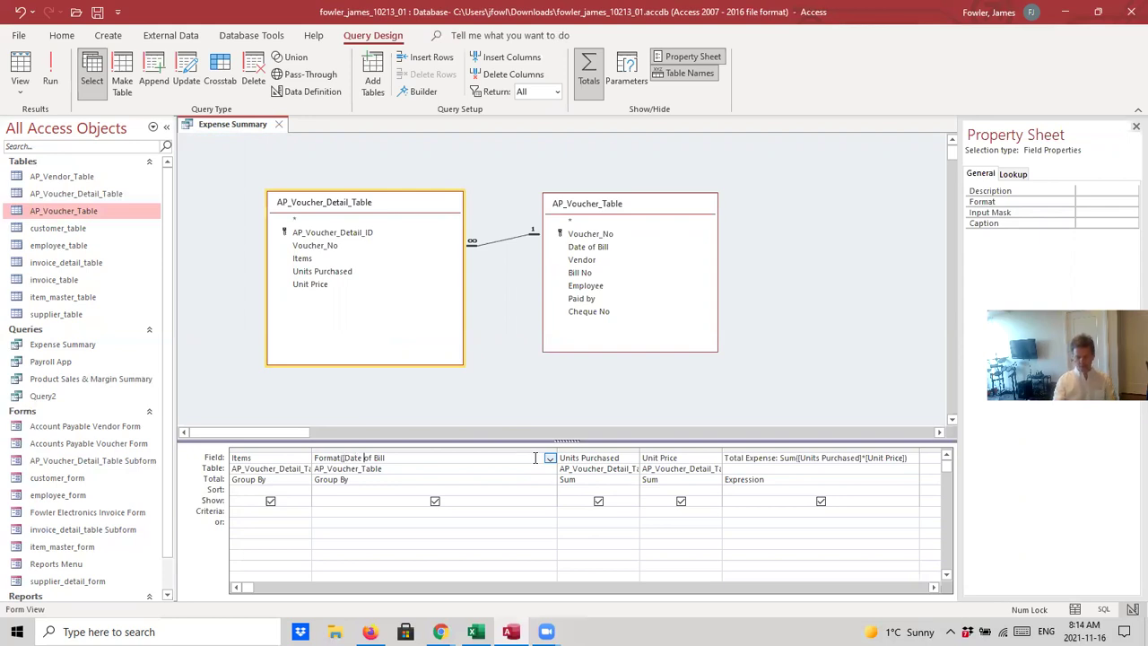
{"action": "key", "text": "Right"}
{"action": "key", "text": "Right"}
{"action": "key", "text": "Right"}
{"action": "key", "text": "Right"}
{"action": "key", "text": "Right"}
{"action": "key", "text": "Right"}
{"action": "key", "text": "Right"}
{"action": "type", "text": "]"}
{"action": "type", "text": ","}
{"action": "type", "text": "\"mmm"}
{"action": "type", "text": "m"}
{"action": "type", "text": "'"}
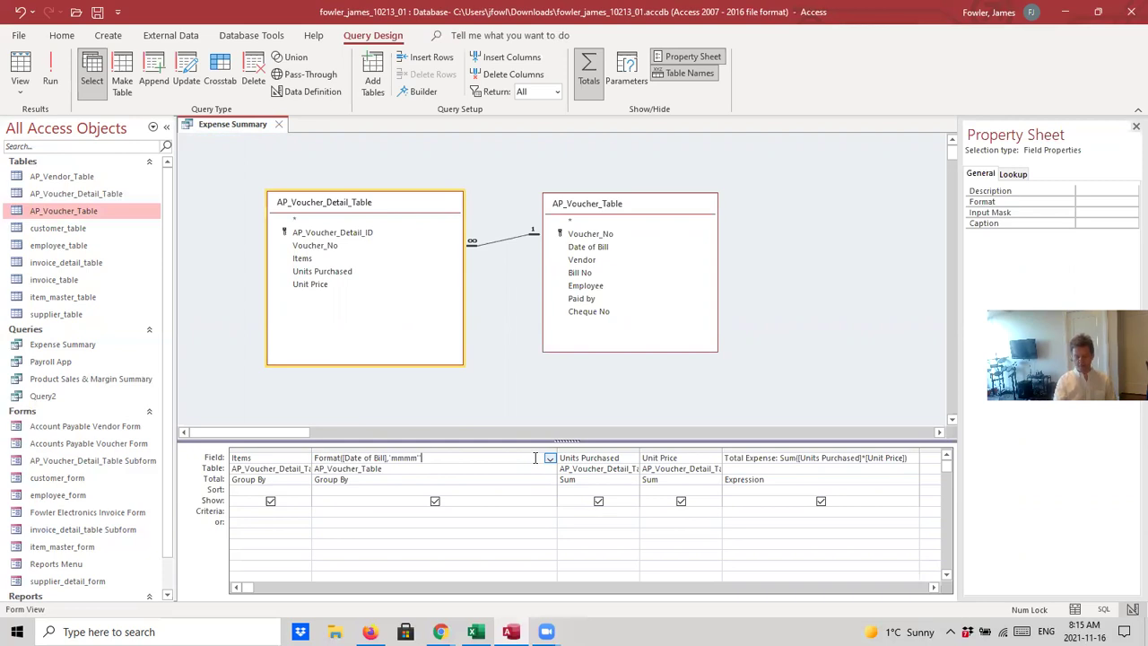
{"action": "type", "text": ","}
{"action": "type", "text": "'"}
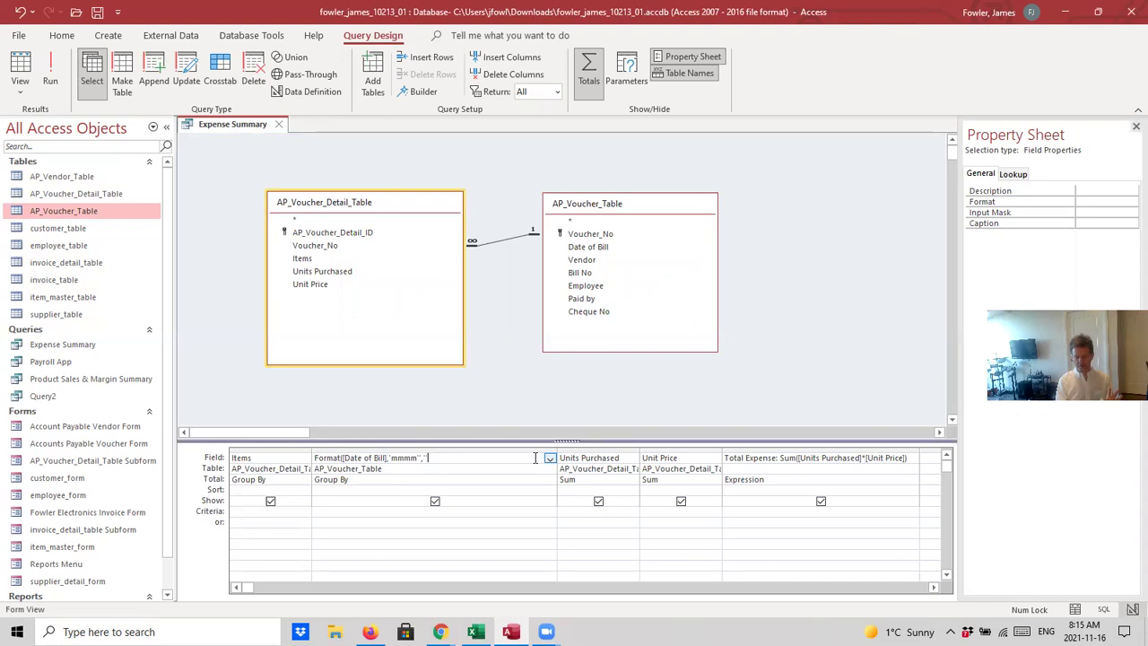
{"action": "type", "text": "yyyy"}
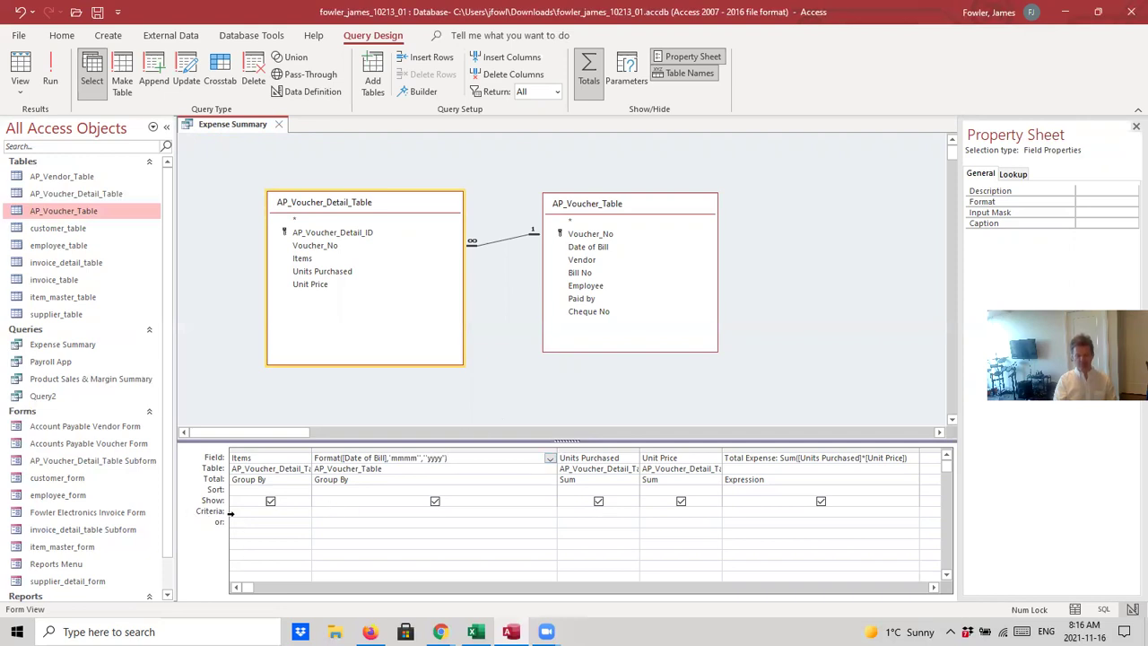
Dismiss the invalid string error and retype the Format arguments in double quotes, producing Expr1.
{"action": "left_click", "coordinate": [333, 516]}
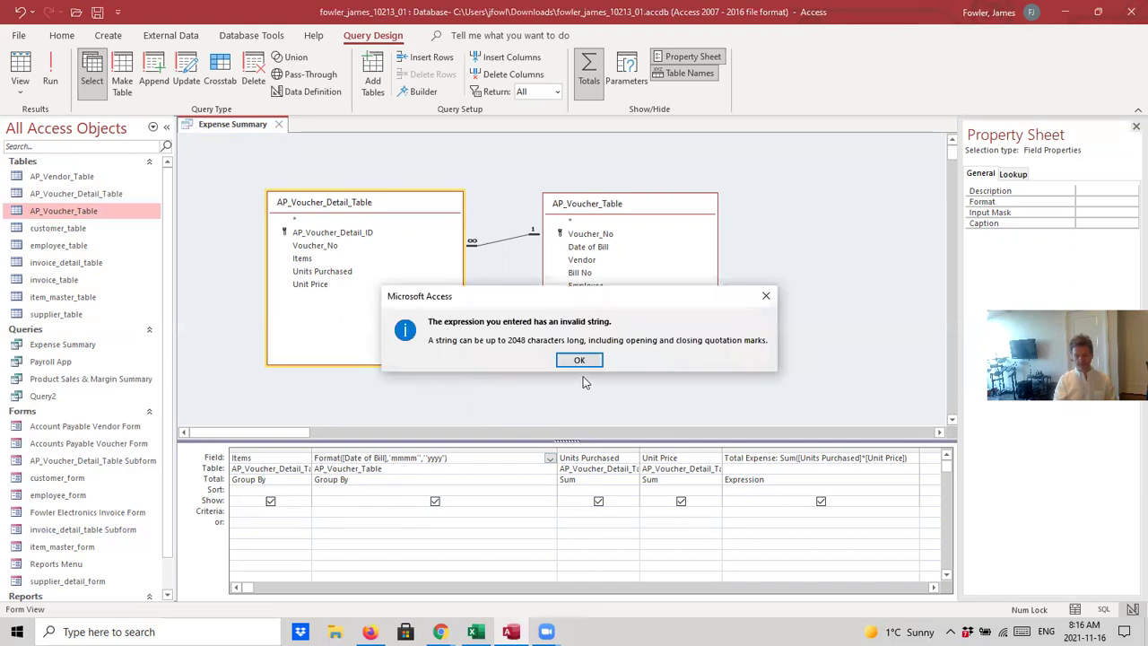
{"action": "left_click", "coordinate": [579, 360]}
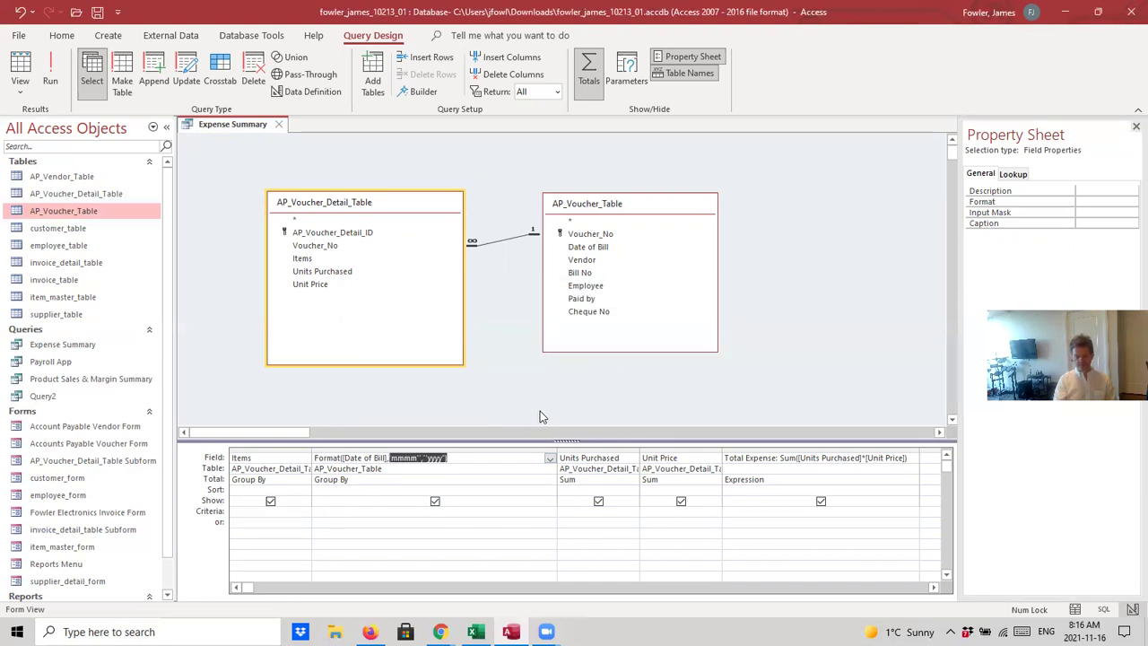
{"action": "left_click", "coordinate": [517, 460]}
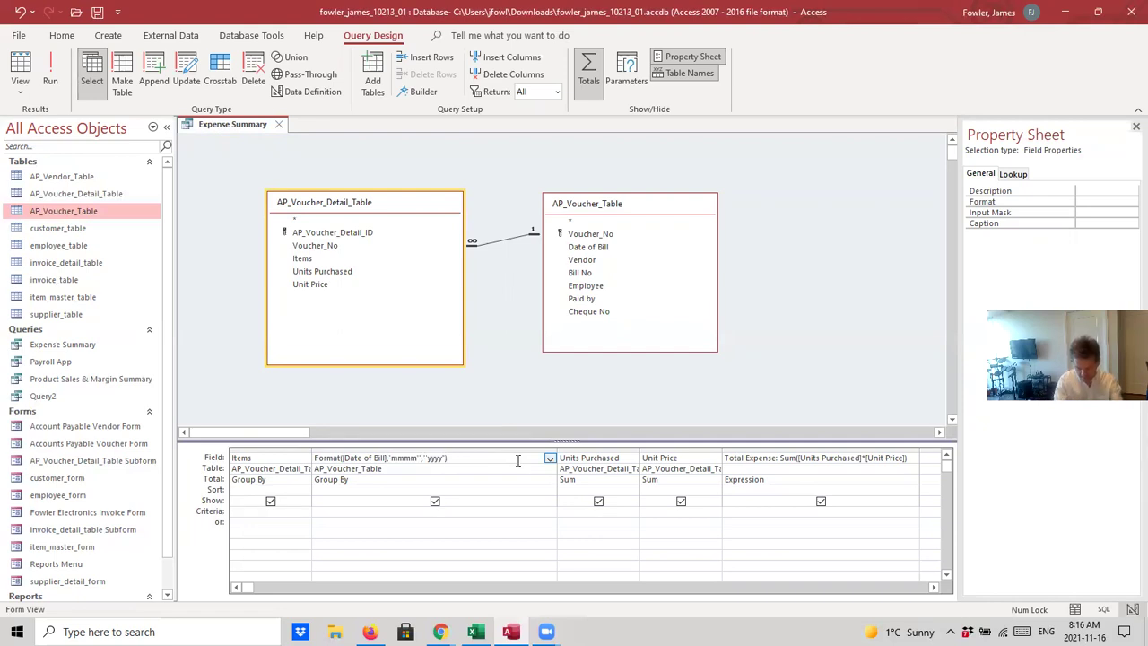
{"action": "key", "text": "BackSpace"}
{"action": "key", "text": "BackSpace"}
{"action": "key", "text": "BackSpace"}
{"action": "key", "text": "BackSpace"}
{"action": "key", "text": "BackSpace"}
{"action": "key", "text": "BackSpace"}
{"action": "key", "text": "BackSpace"}
{"action": "key", "text": "BackSpace"}
{"action": "key", "text": "BackSpace"}
{"action": "key", "text": "BackSpace"}
{"action": "key", "text": "BackSpace"}
{"action": "key", "text": "BackSpace"}
{"action": "key", "text": "BackSpace"}
{"action": "key", "text": "BackSpace"}
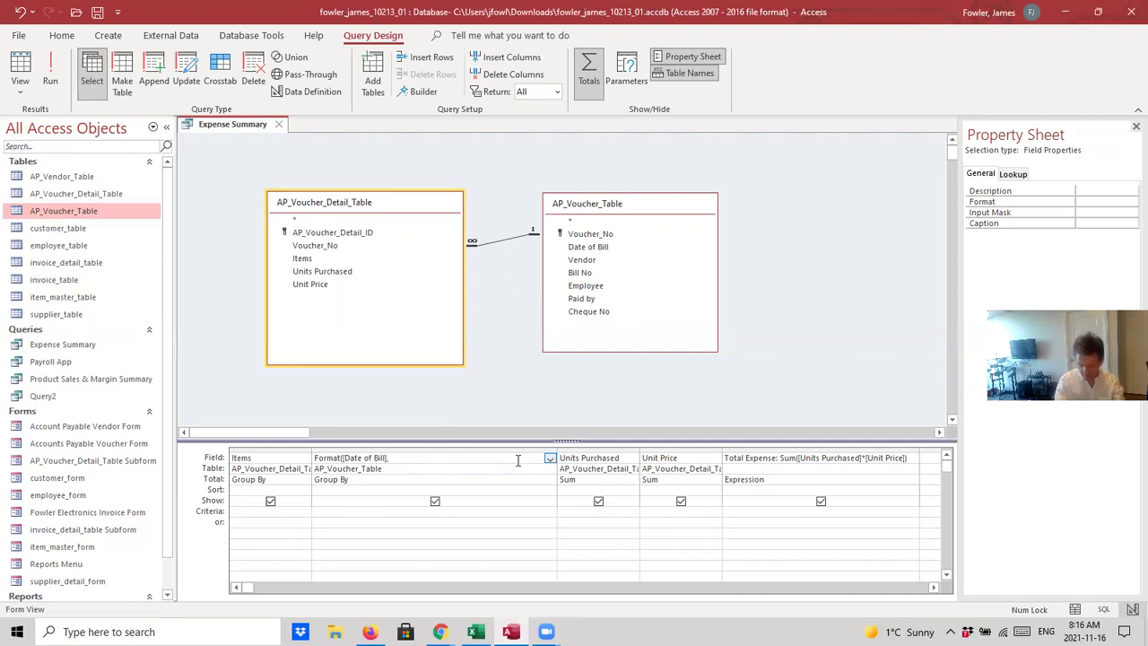
{"action": "type", "text": "\"mmmm"}
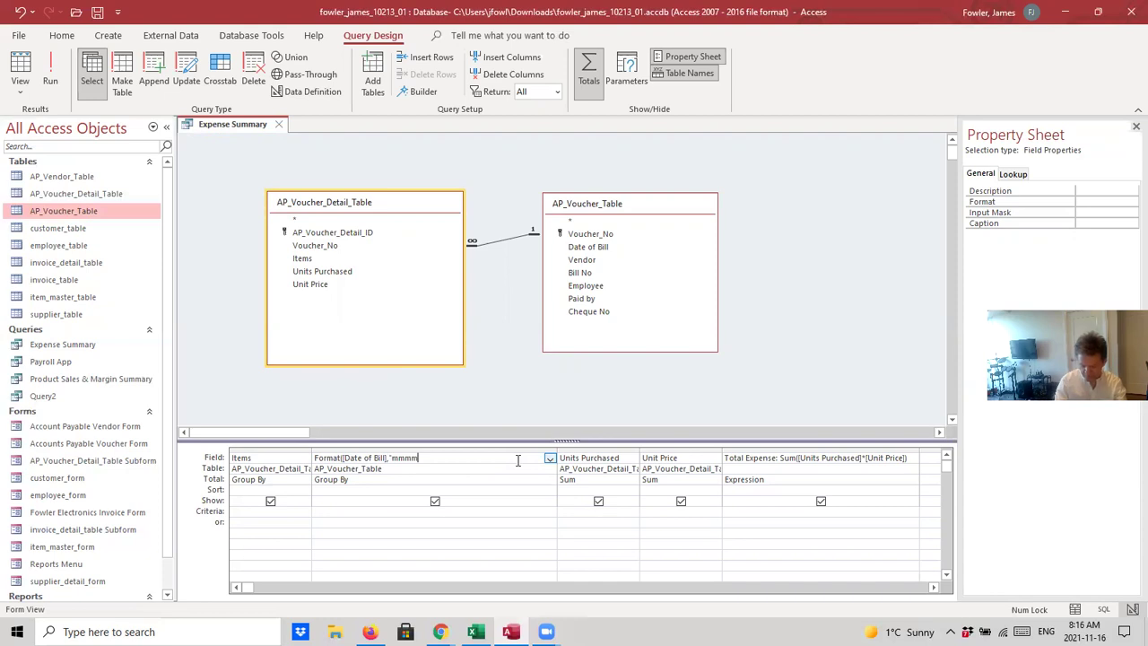
{"action": "type", "text": "\""}
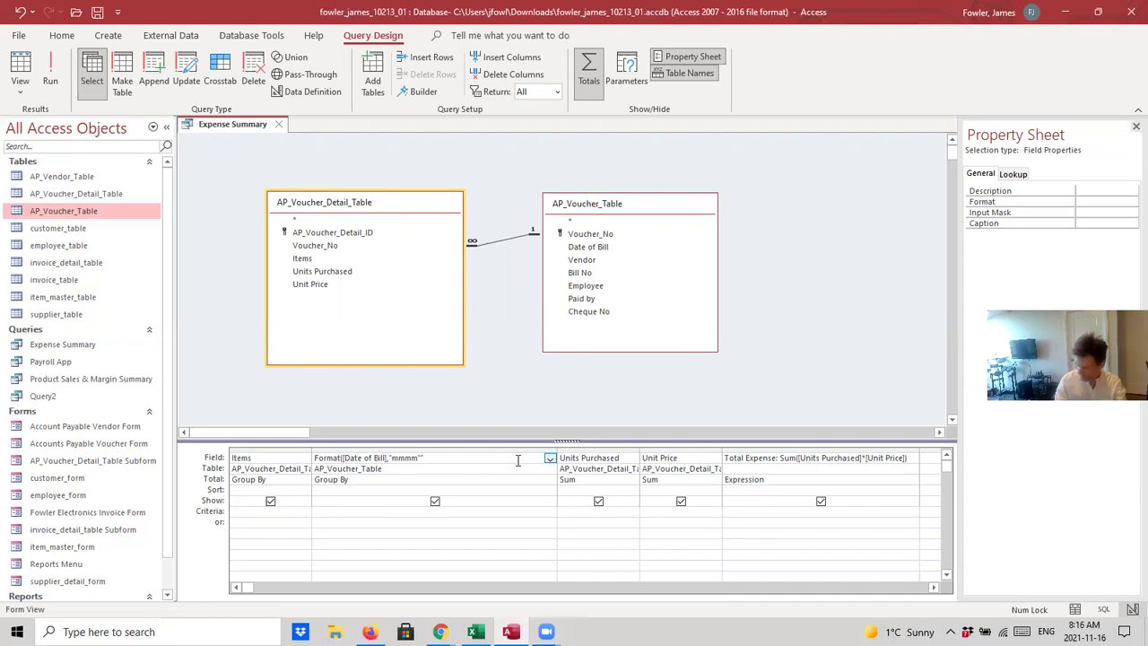
{"action": "type", "text": ",\" \""}
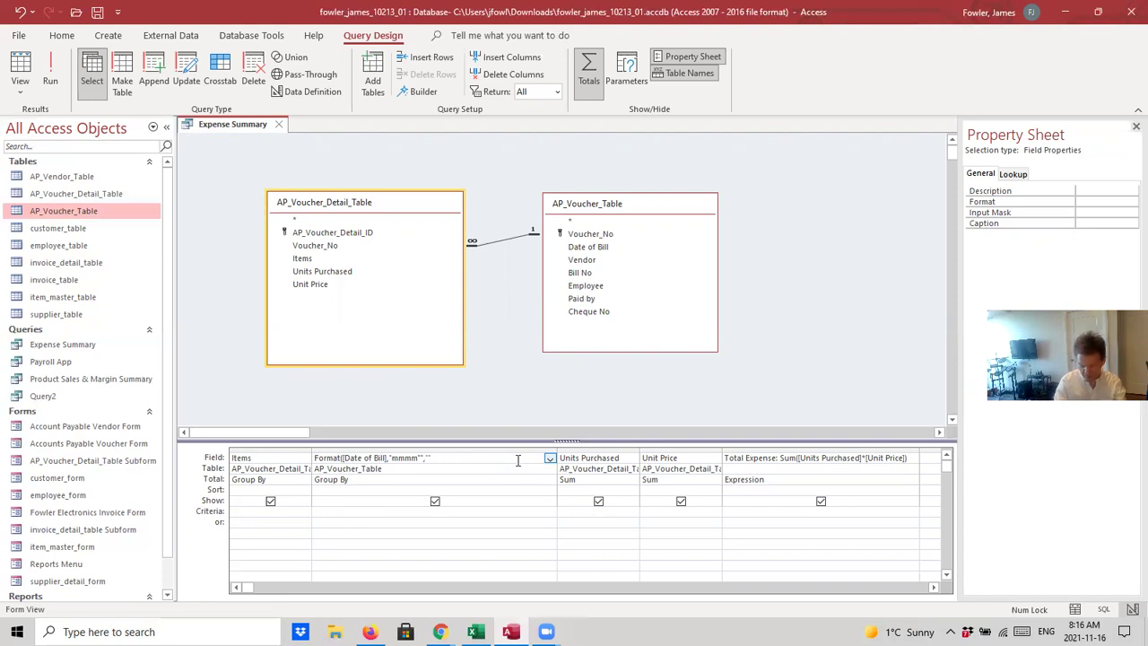
{"action": "type", "text": "yyyy"}
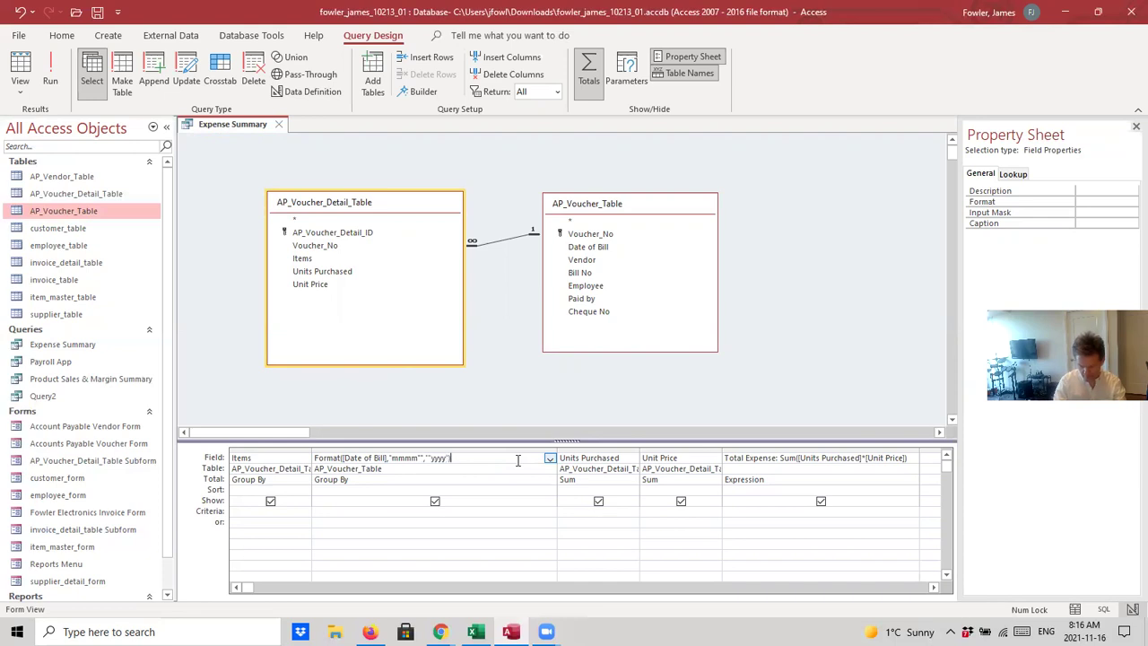
{"action": "left_click", "coordinate": [371, 511]}
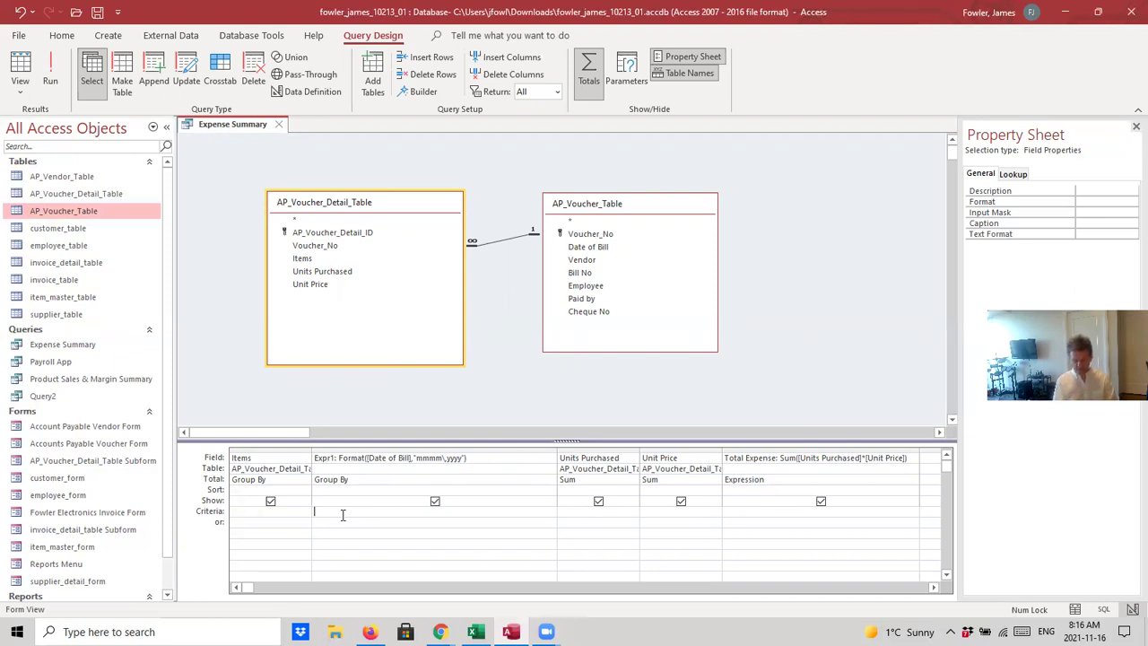
Enter the Expr1 criterion >=[Enter the Start Date] AND [End Date].
{"action": "type", "text": ">"}
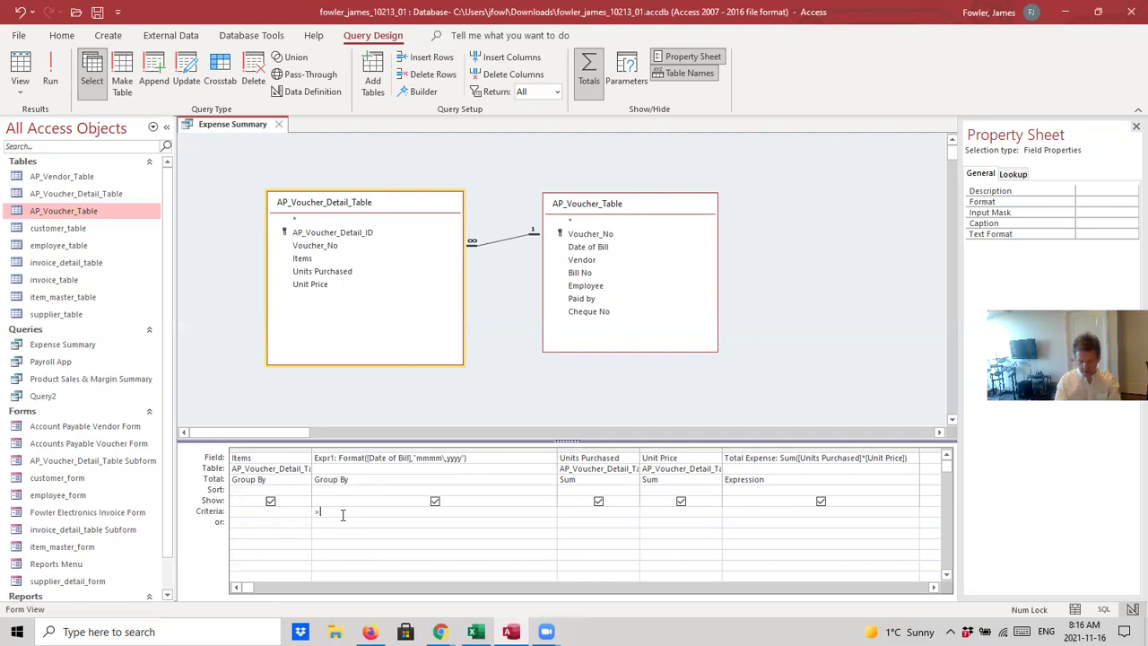
{"action": "type", "text": "="}
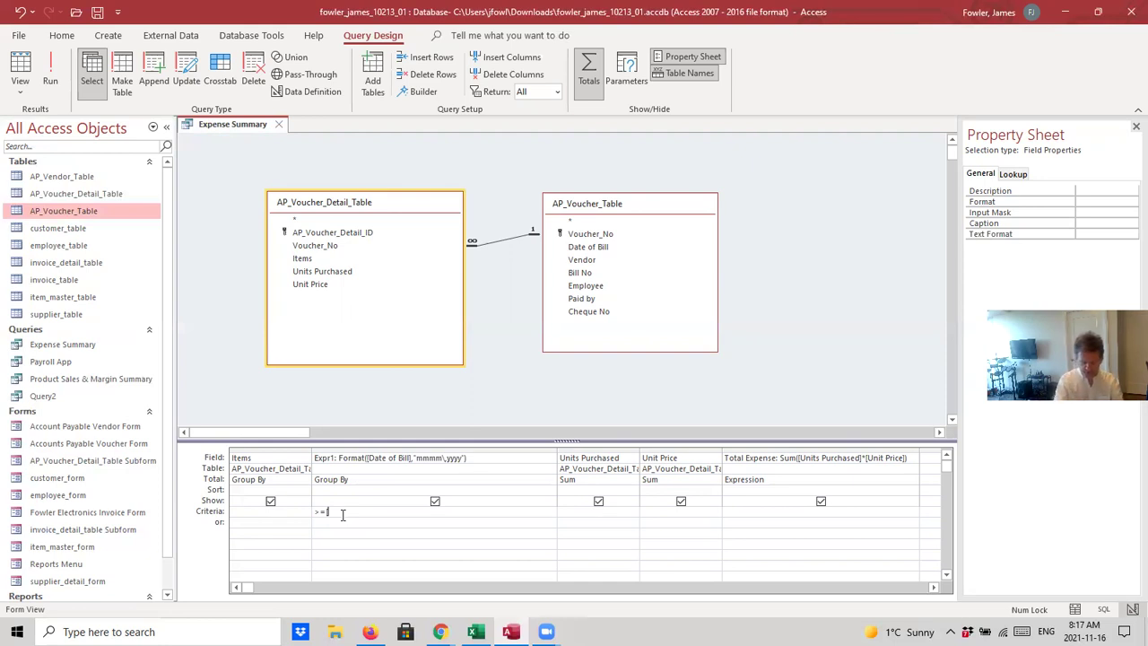
{"action": "type", "text": "Enter the Start Date"}
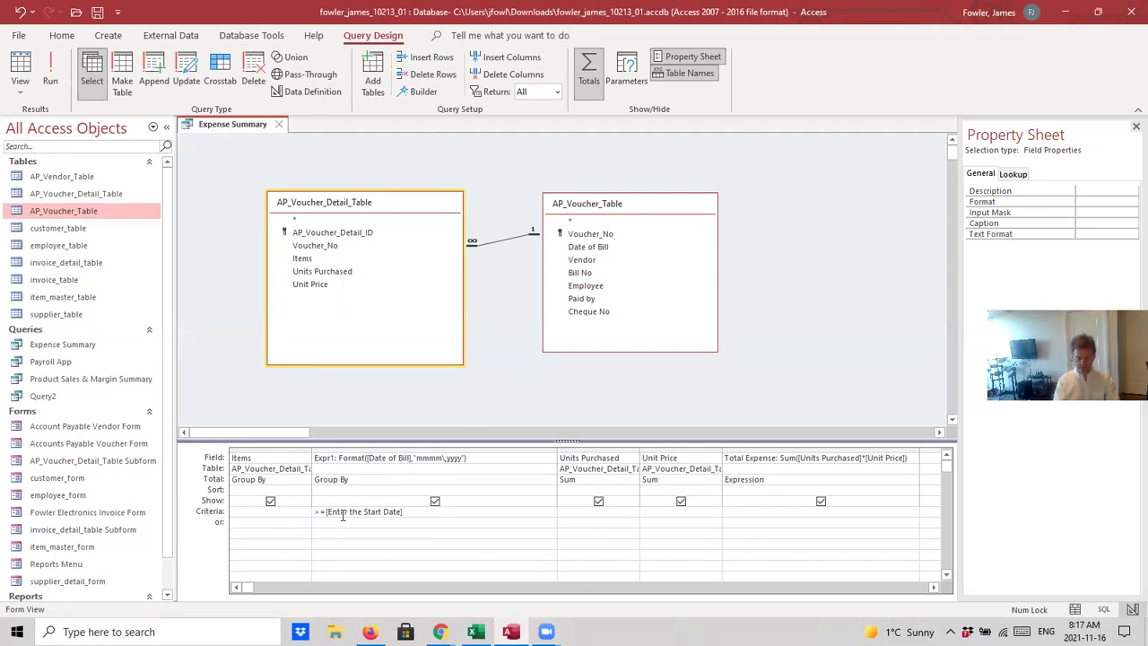
{"action": "type", "text": "AND"}
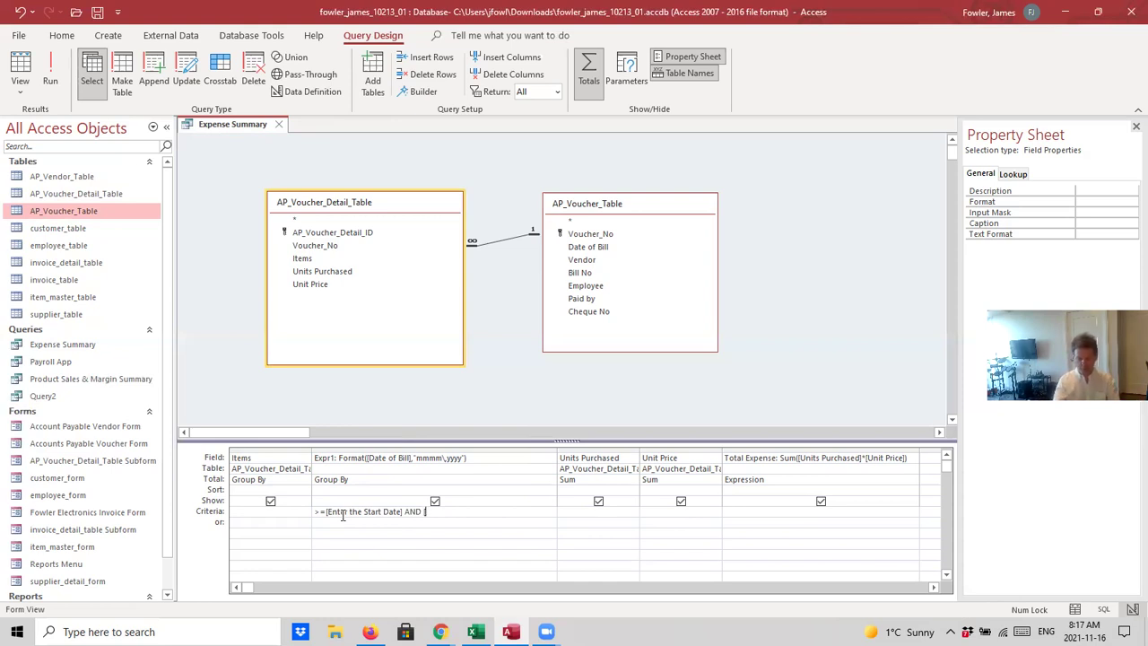
{"action": "type", "text": " [En"}
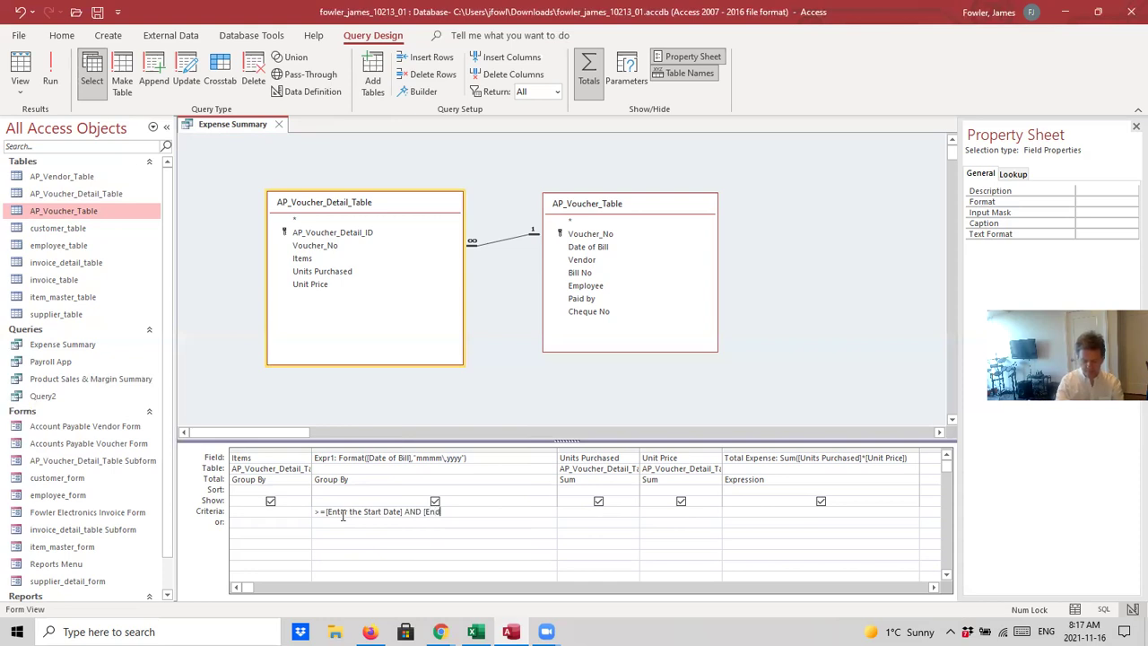
{"action": "type", "text": "Date"}
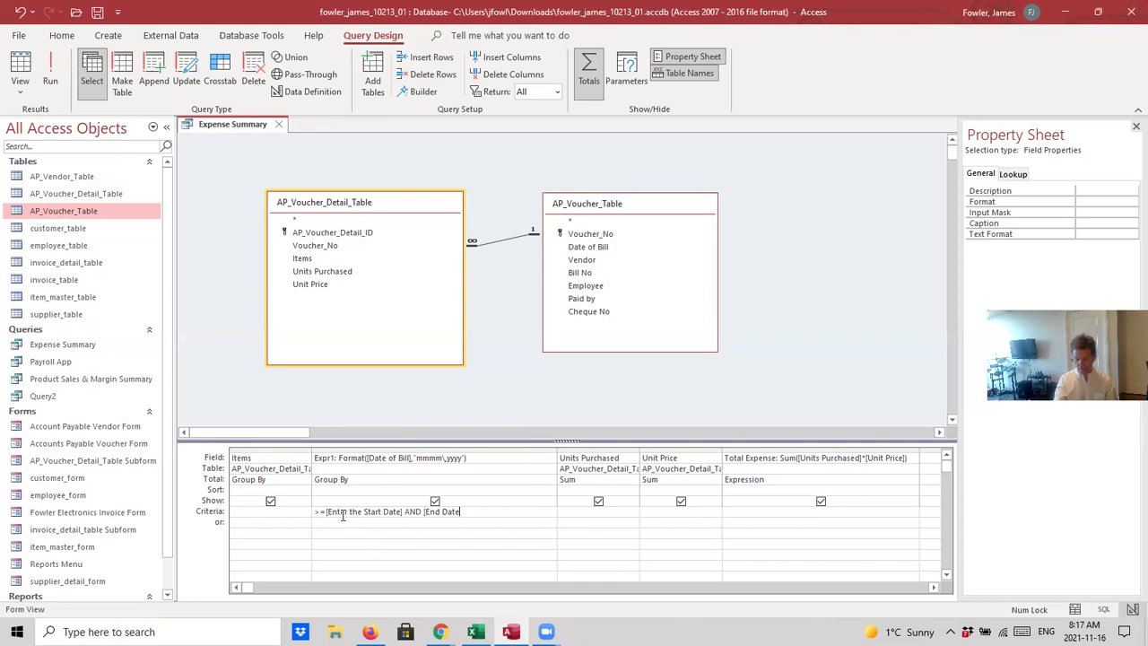
{"action": "type", "text": "]"}
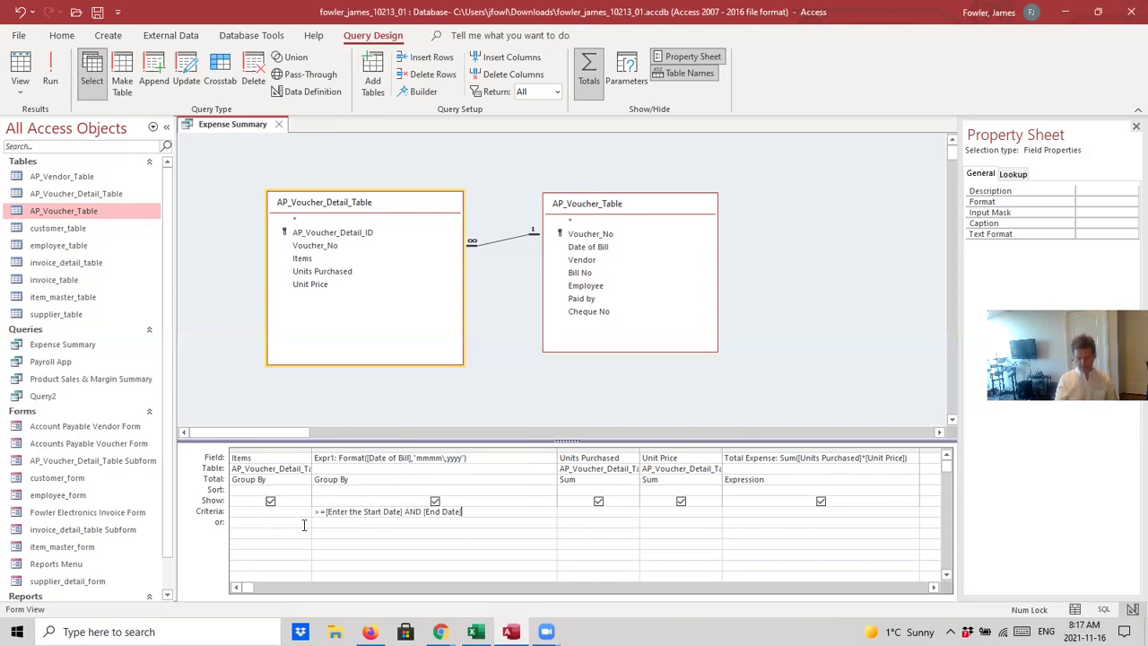
Insert <= after AND, before [End Date], in the Expr1 criterion.
{"action": "left_click", "coordinate": [422, 511]}
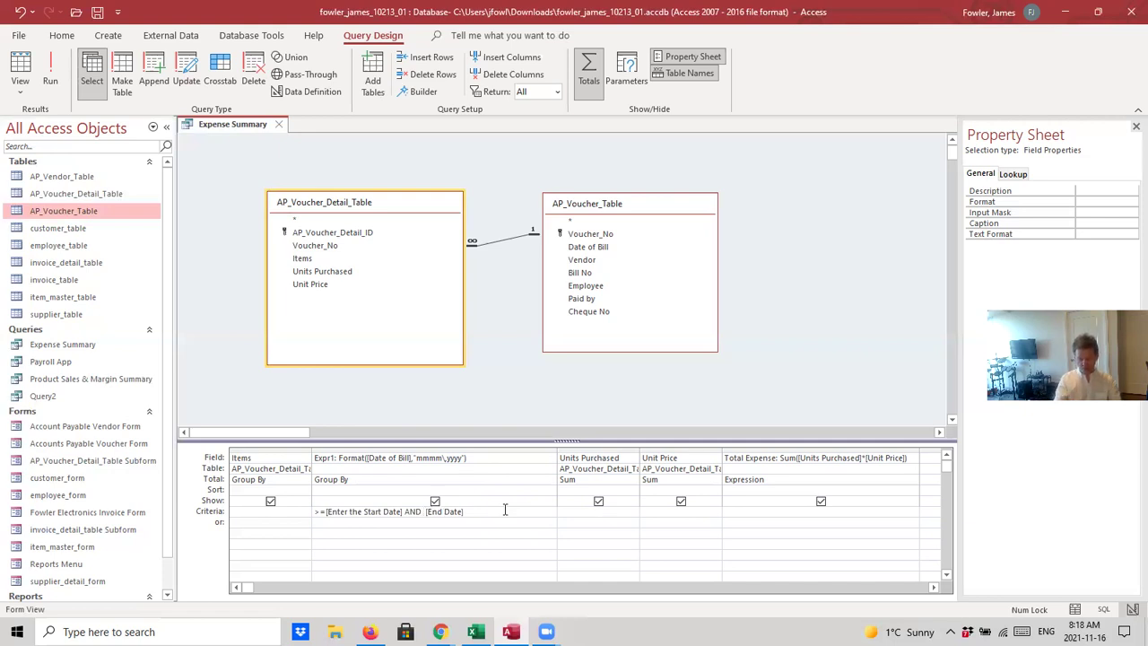
{"action": "type", "text": "<="}
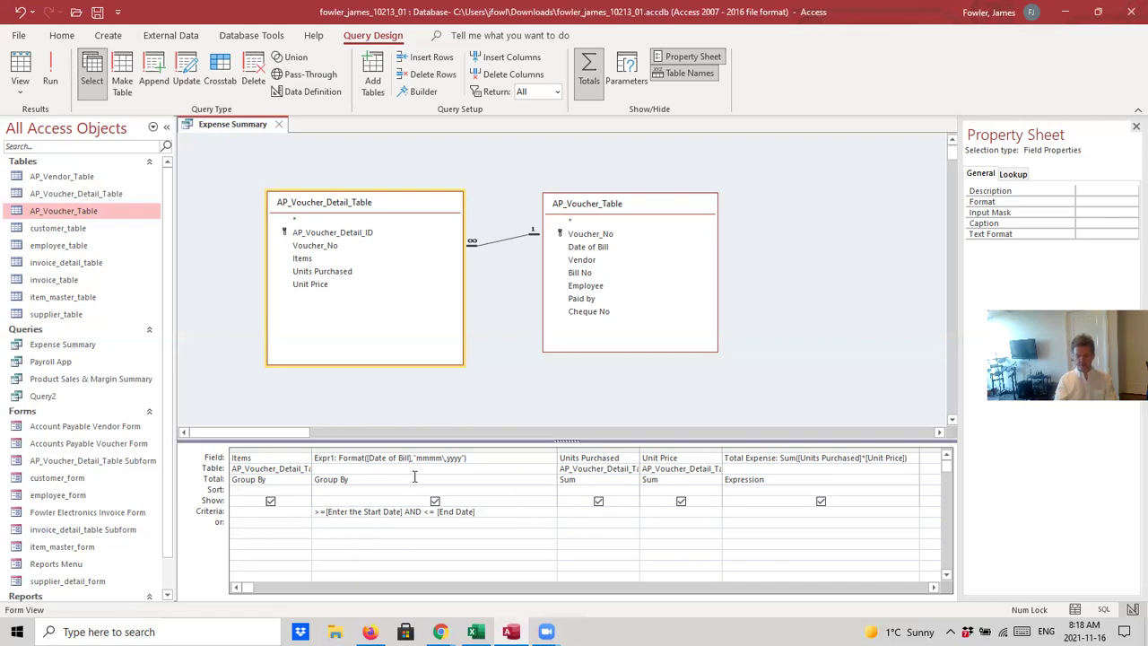
Save the query and run it, entering January,2020 at the date prompts.
{"action": "left_click", "coordinate": [97, 13]}
{"action": "left_click", "coordinate": [50, 79]}
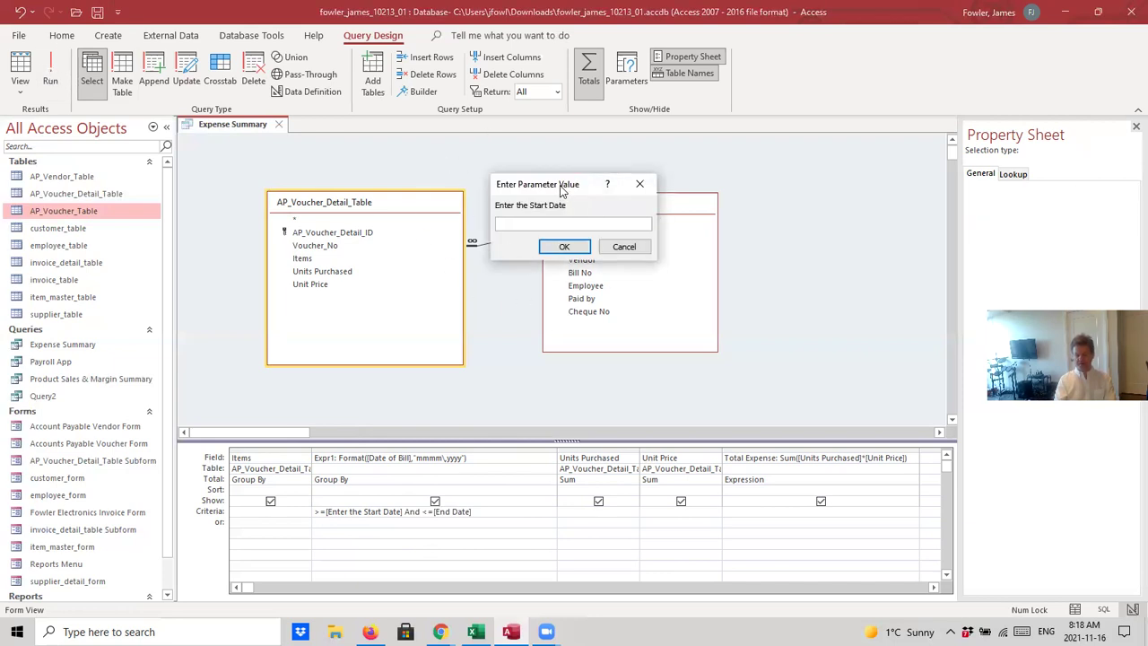
{"action": "left_click_drag", "start_coordinate": [562, 189], "coordinate": [543, 156]}
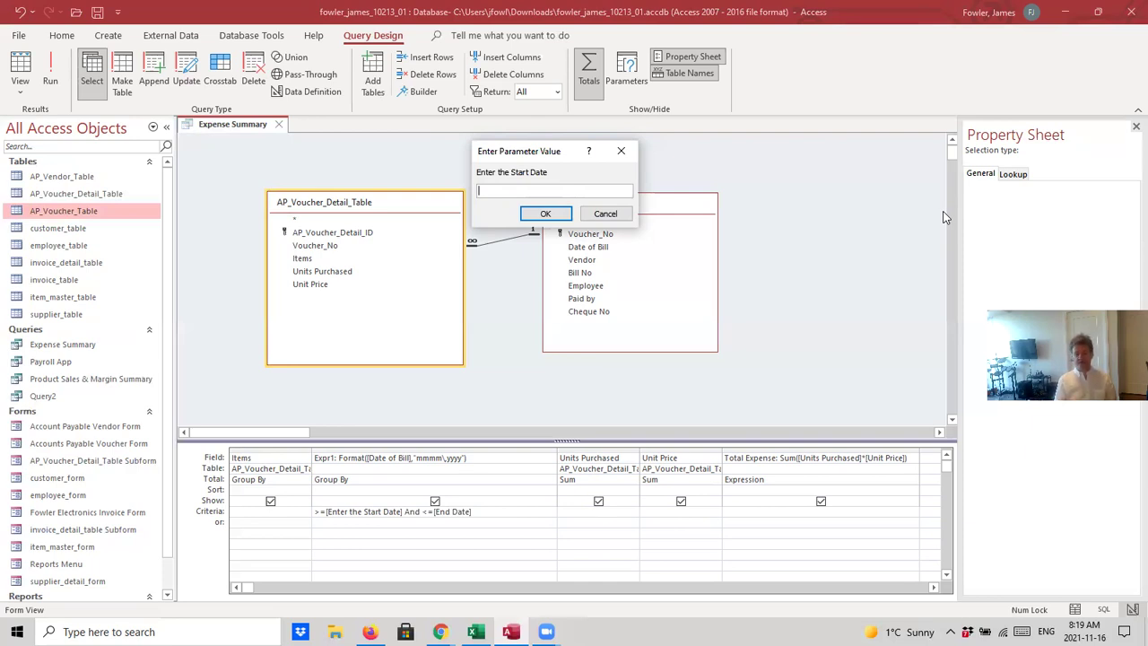
{"action": "type", "text": "Jan"}
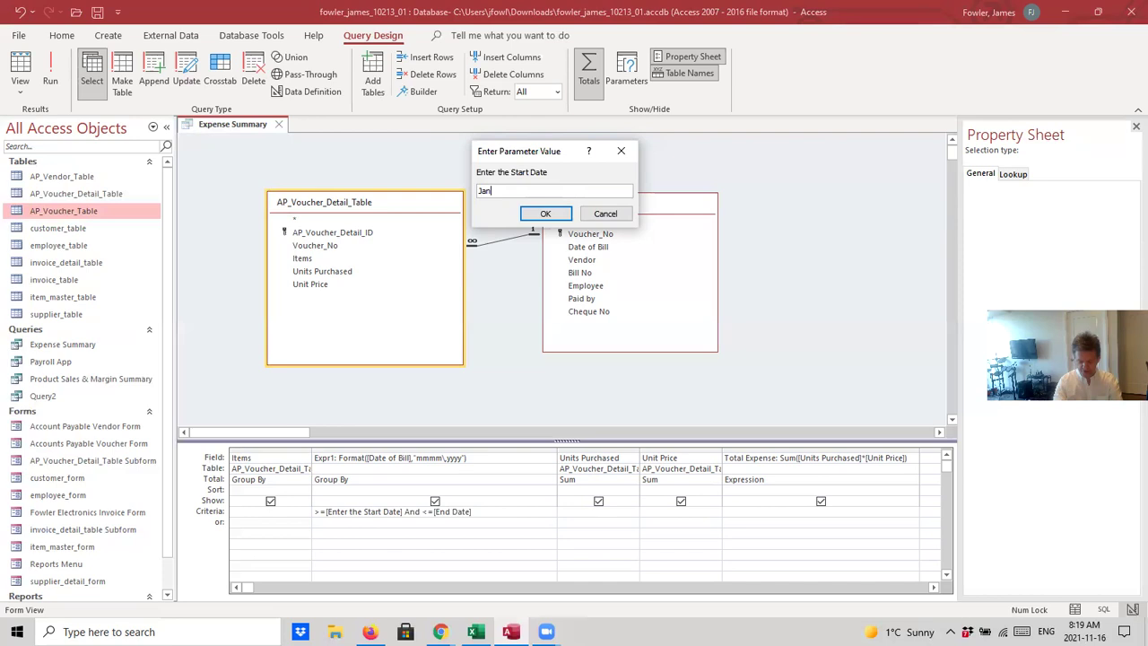
{"action": "type", "text": "uary"}
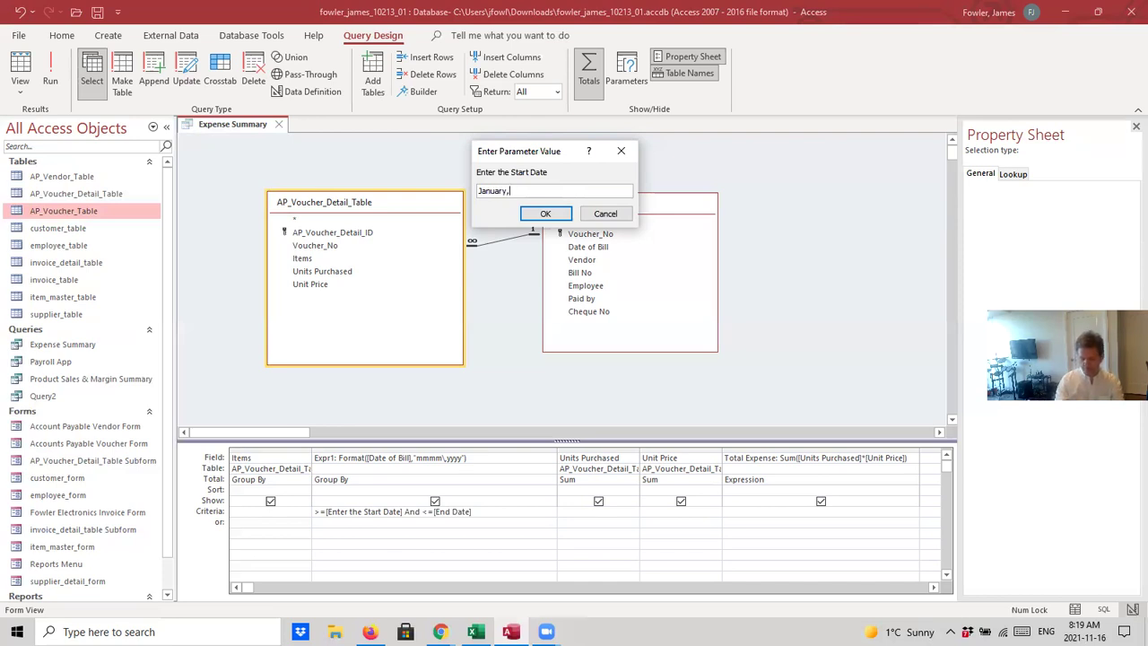
{"action": "type", "text": ",2020"}
{"action": "key", "text": "Return"}
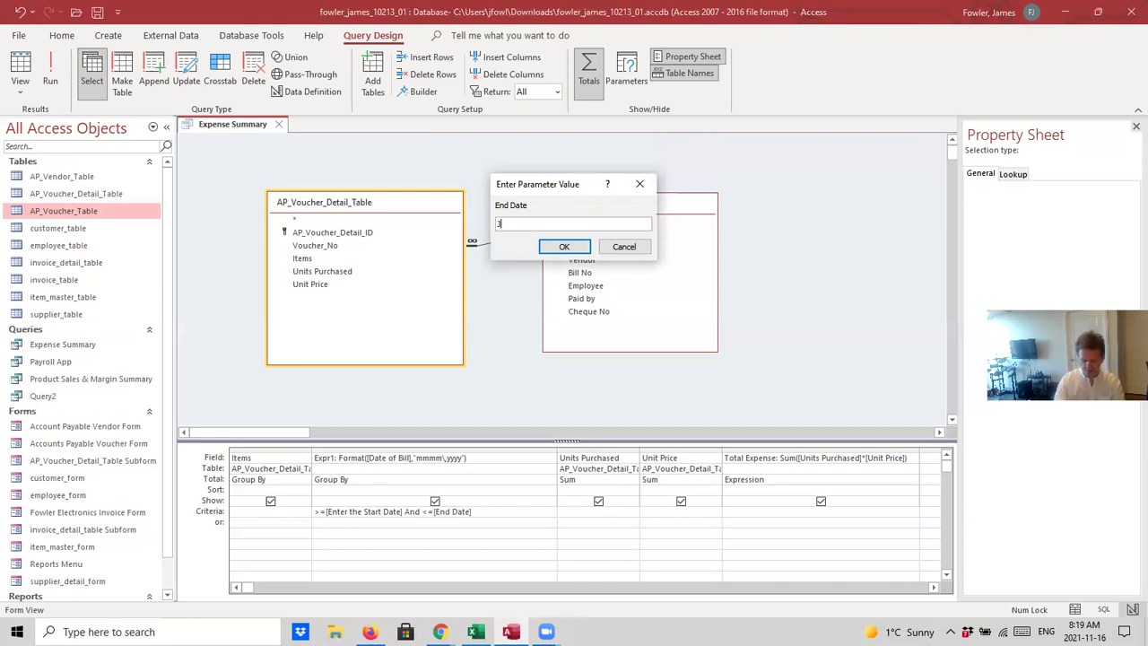
{"action": "type", "text": "January,2020"}
{"action": "key", "text": "Return"}
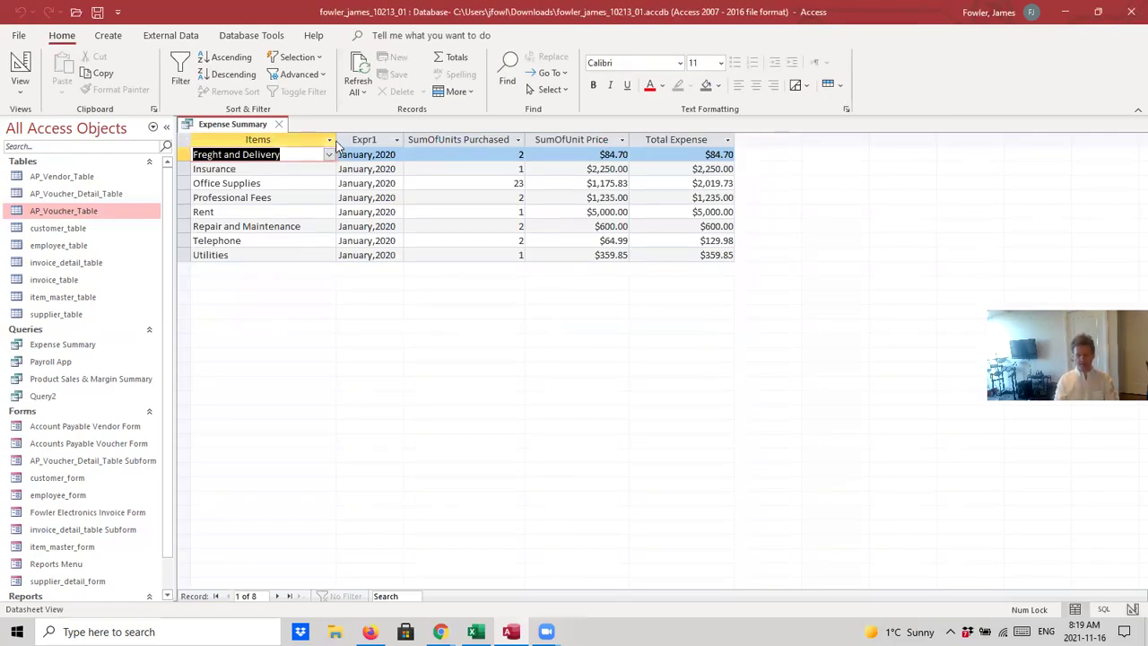
Drag the Items column border wider in the January 2020 datasheet.
{"action": "left_click_drag", "start_coordinate": [335, 140], "coordinate": [351, 140]}
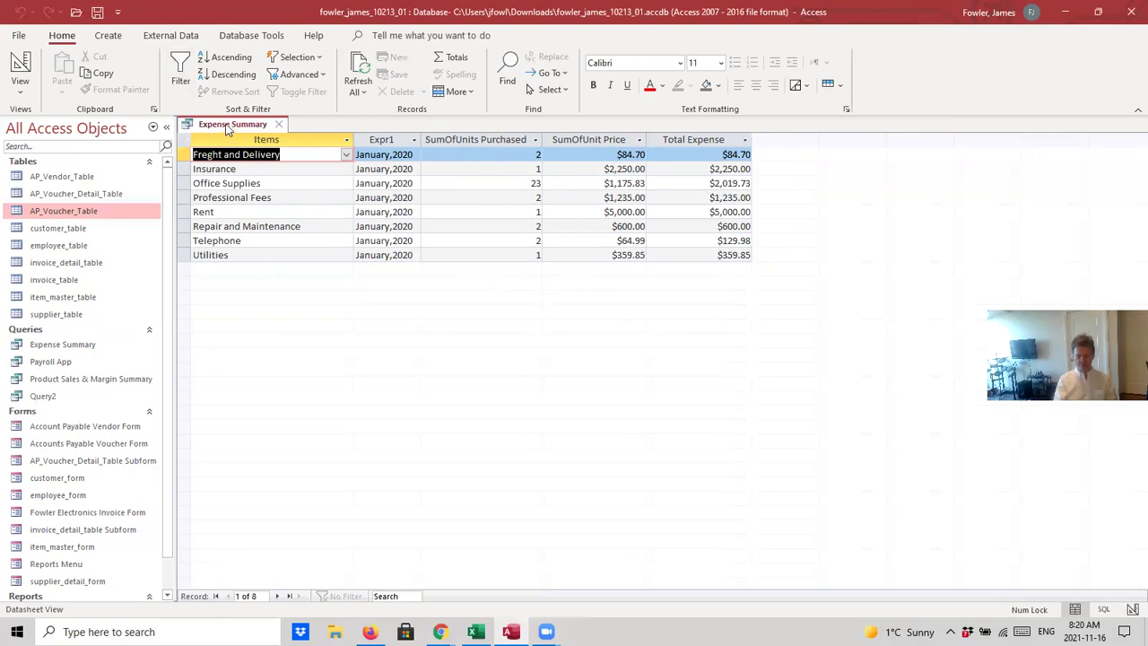
In Design View, replace the Expr1 label with Month Year and save the query.
{"action": "right_click", "coordinate": [228, 130]}
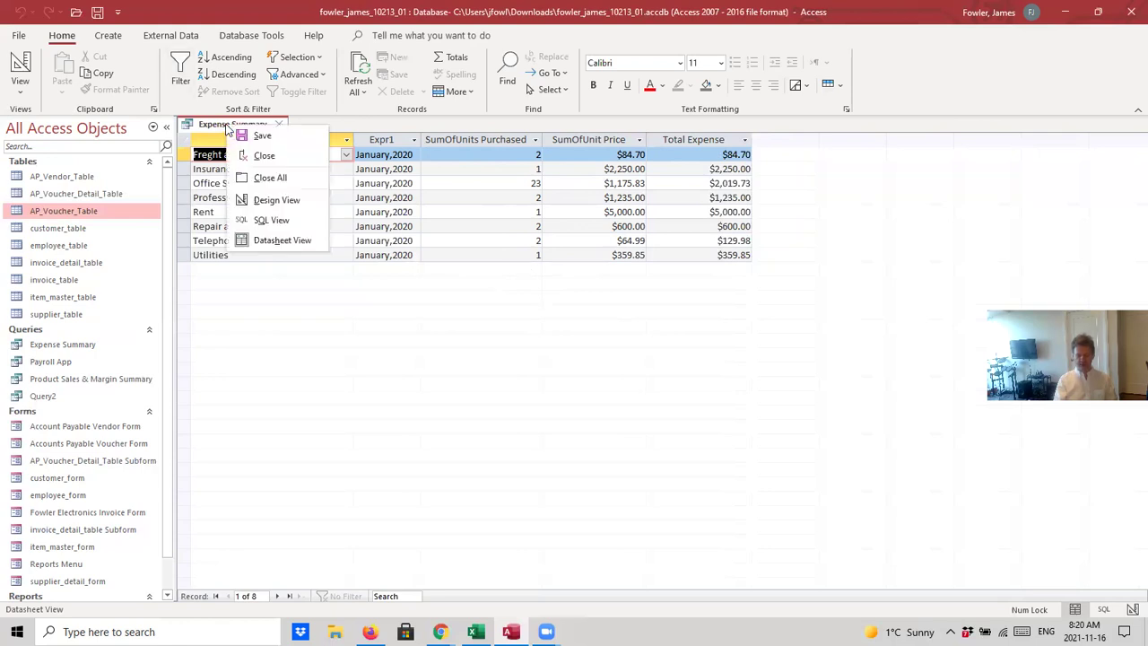
{"action": "left_click", "coordinate": [271, 203]}
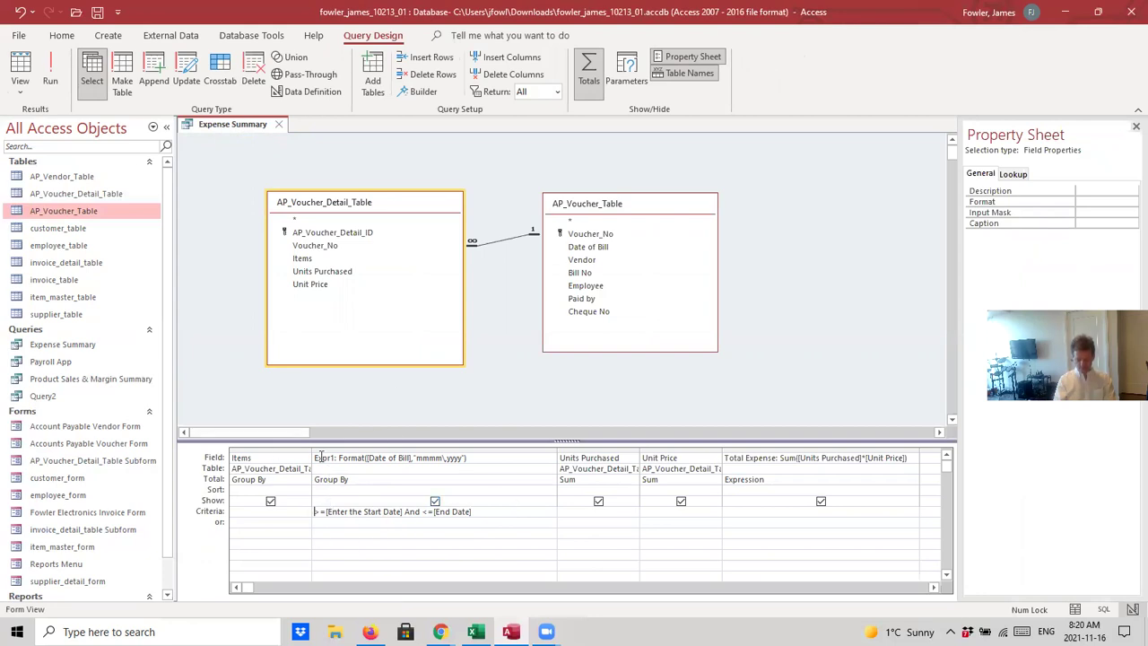
{"action": "left_click", "coordinate": [321, 457]}
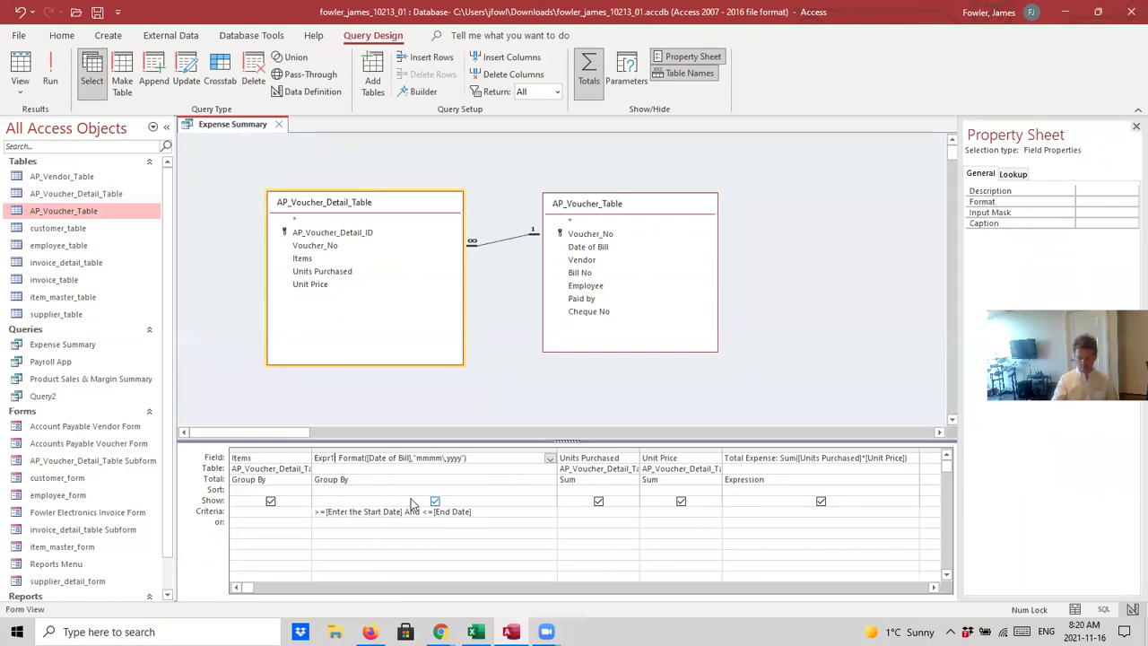
{"action": "key", "text": "BackSpace"}
{"action": "key", "text": "BackSpace"}
{"action": "key", "text": "BackSpace"}
{"action": "key", "text": "BackSpace"}
{"action": "key", "text": "BackSpace"}
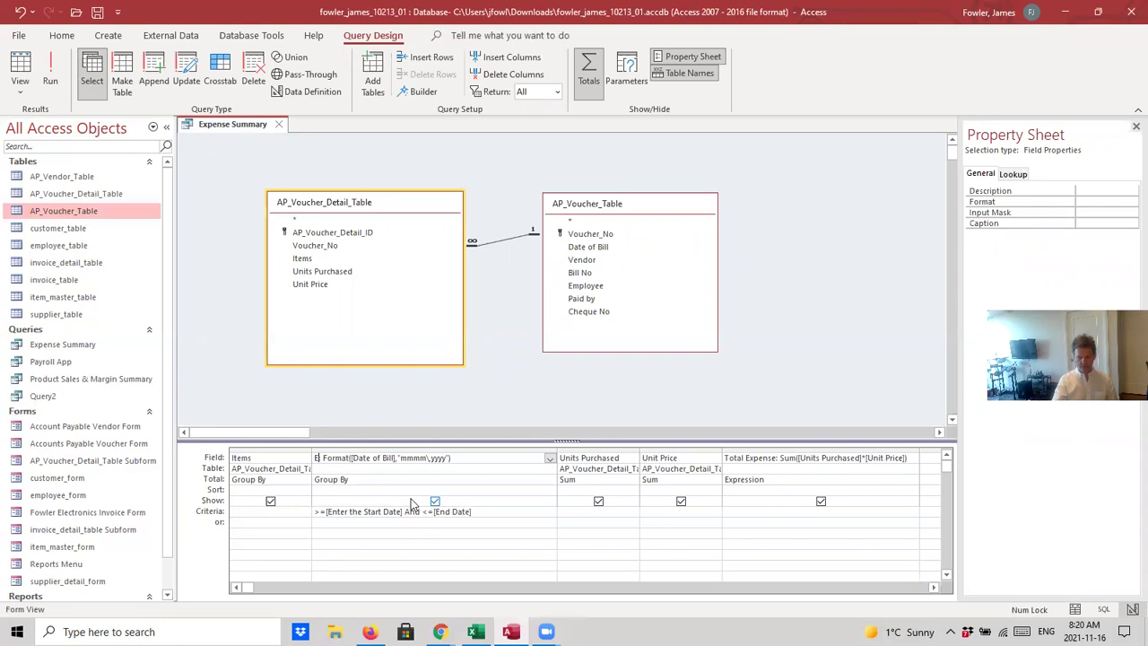
{"action": "type", "text": "Month"}
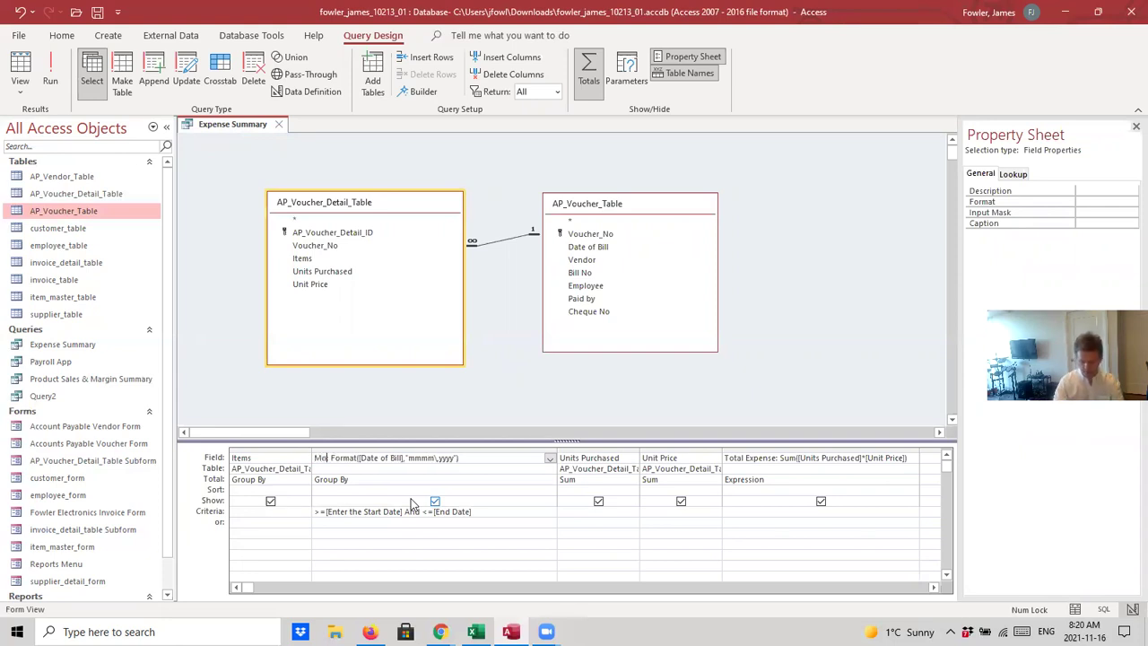
{"action": "type", "text": " Year:"}
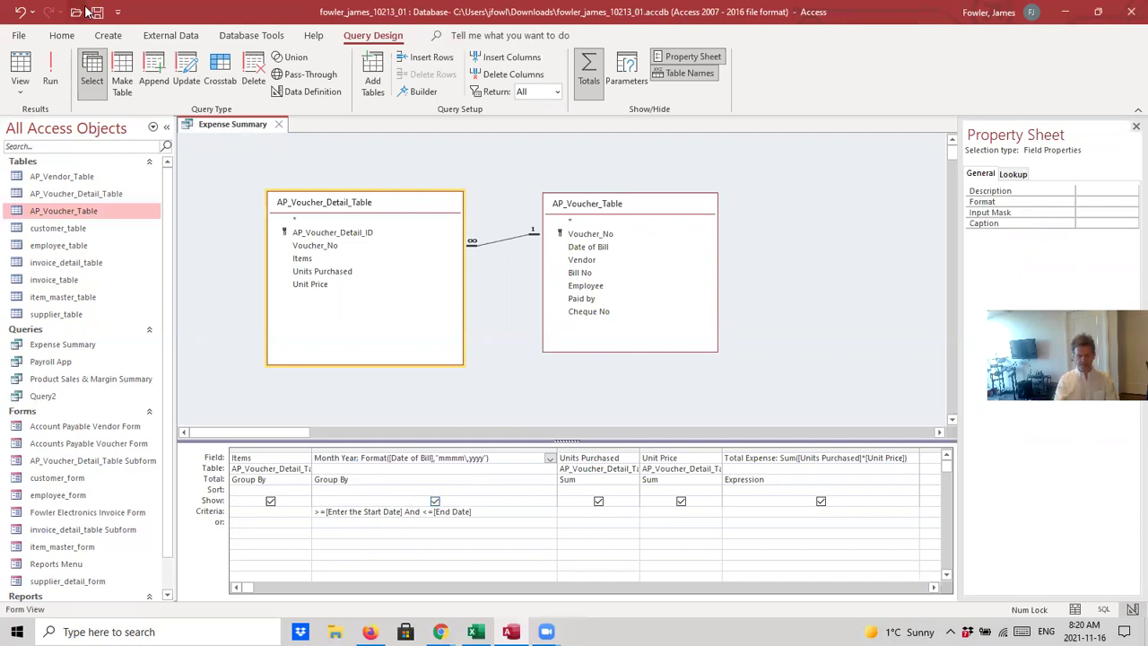
{"action": "left_click", "coordinate": [97, 12]}
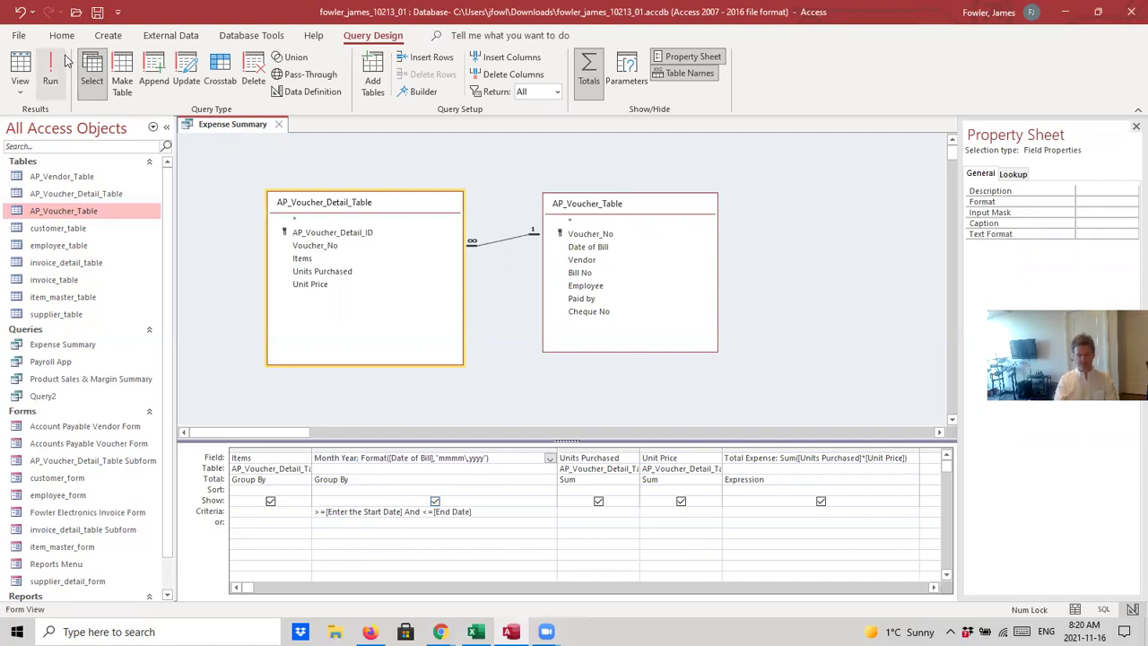
Rerun the query with January 2020 entered for both the start and end dates.
{"action": "left_click", "coordinate": [51, 70]}
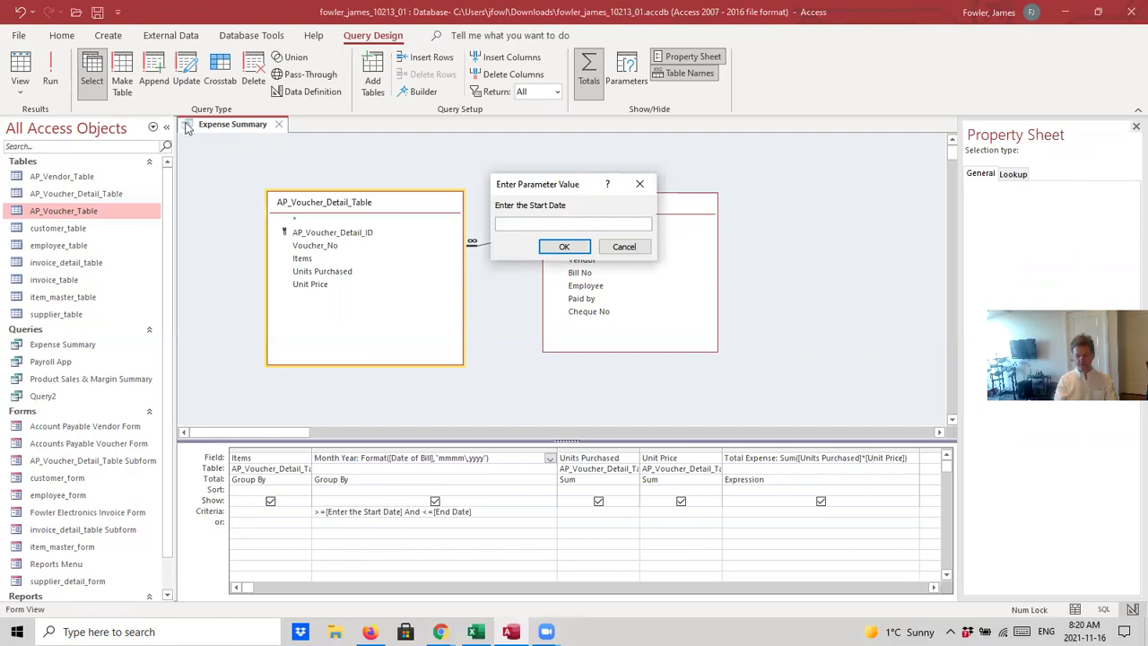
{"action": "type", "text": "January"}
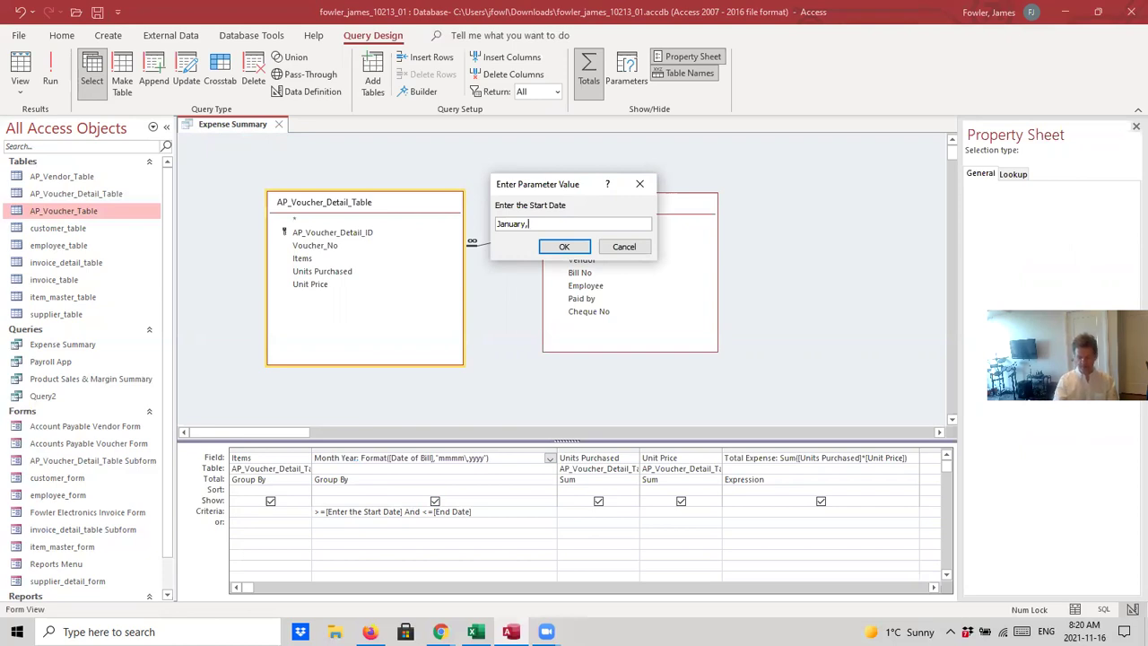
{"action": "type", "text": ", 2020"}
{"action": "key", "text": "Return"}
{"action": "type", "text": "January,2020"}
{"action": "key", "text": "Return"}
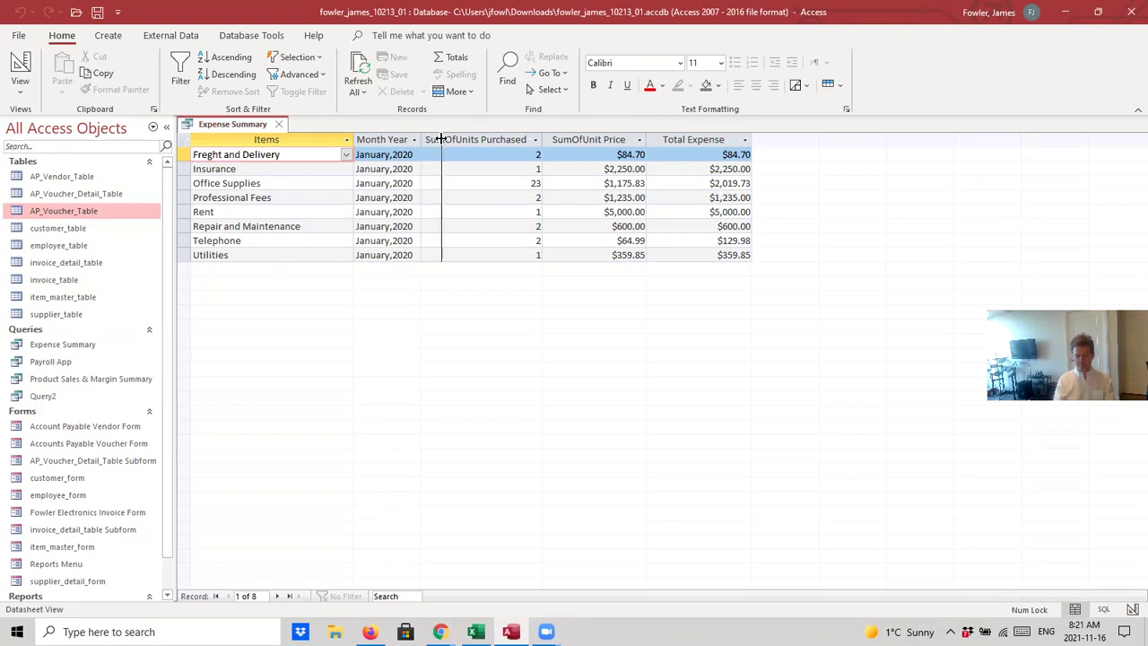
Widen Month Year, then in Design View uncheck Show for Units Purchased and Unit Price.
{"action": "left_click_drag", "start_coordinate": [440, 139], "coordinate": [441, 139]}
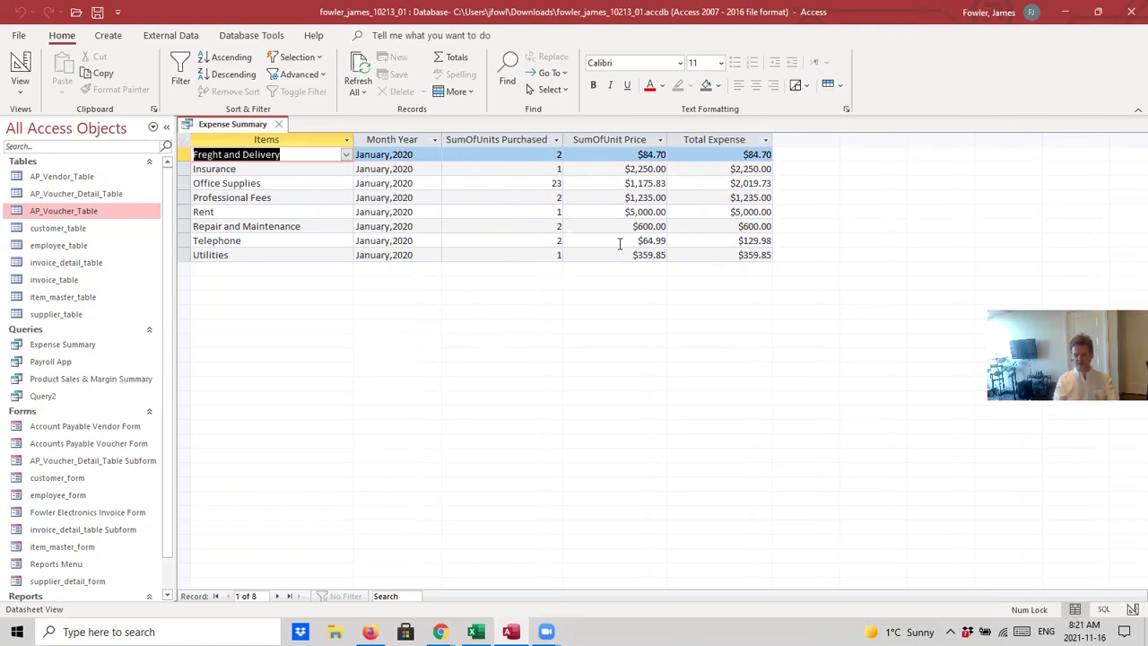
{"action": "right_click", "coordinate": [232, 128]}
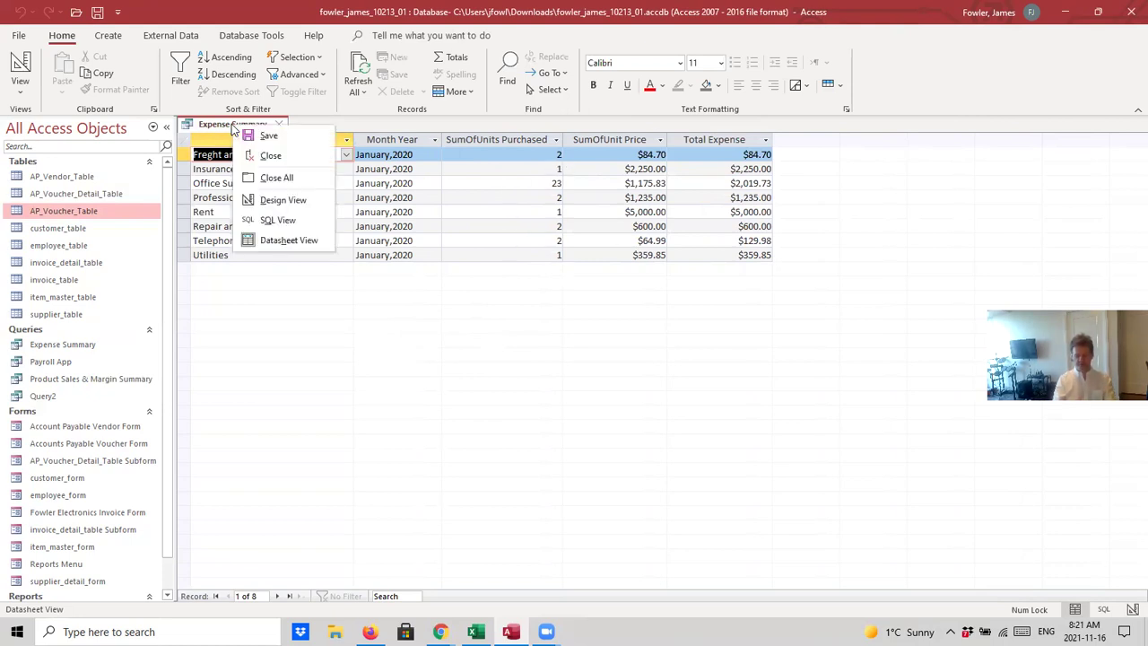
{"action": "left_click", "coordinate": [272, 201]}
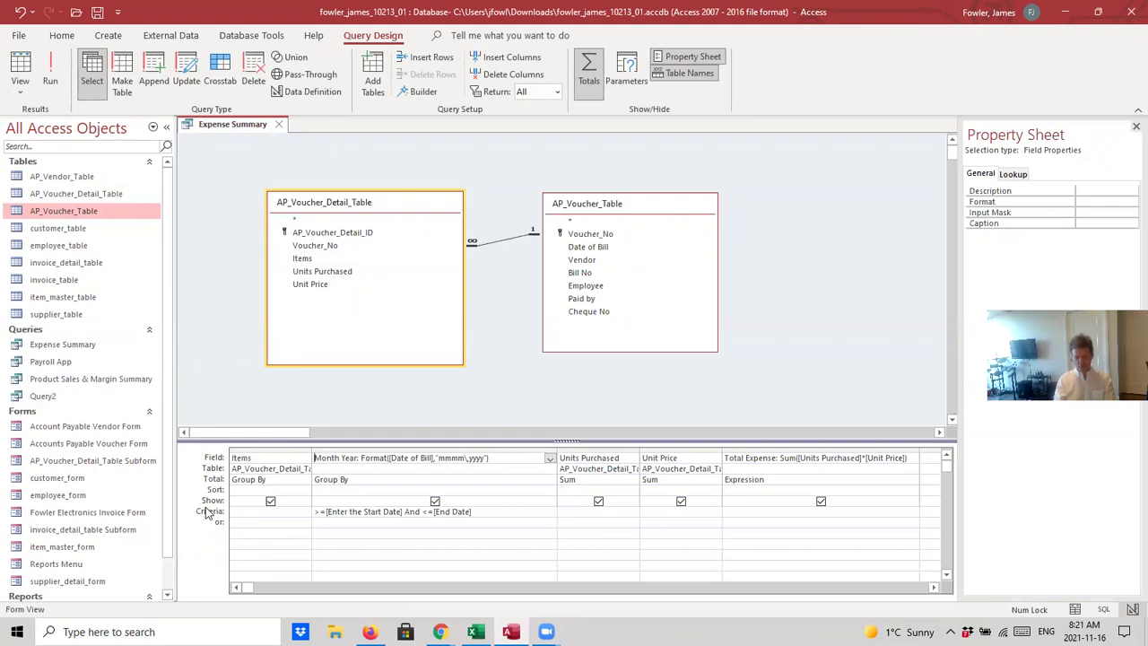
{"action": "left_click", "coordinate": [599, 502]}
{"action": "left_click", "coordinate": [681, 502]}
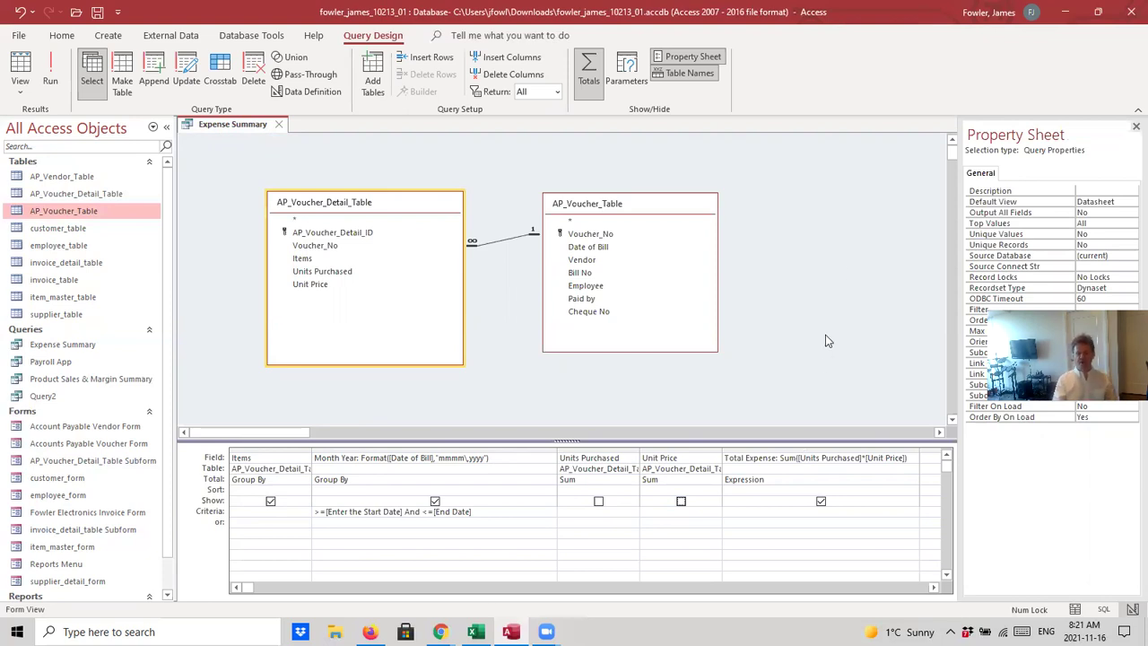
Save the query, then rerun it with January,2020 as both Start Date and End Date.
{"action": "left_click", "coordinate": [98, 13]}
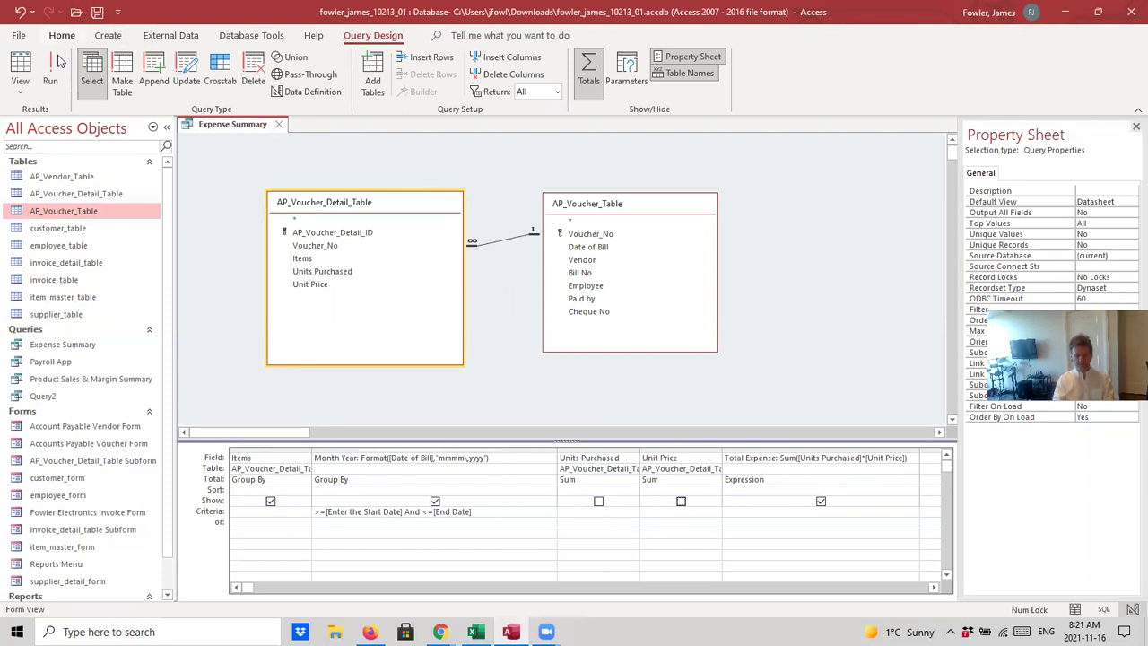
{"action": "left_click", "coordinate": [51, 72]}
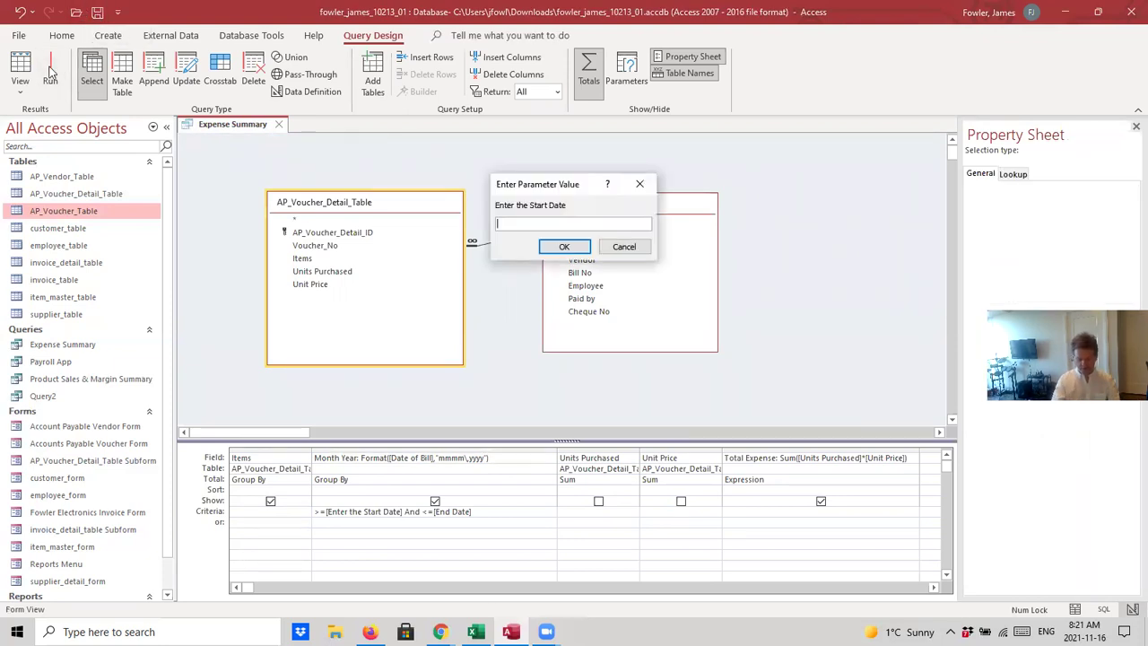
{"action": "type", "text": "January"}
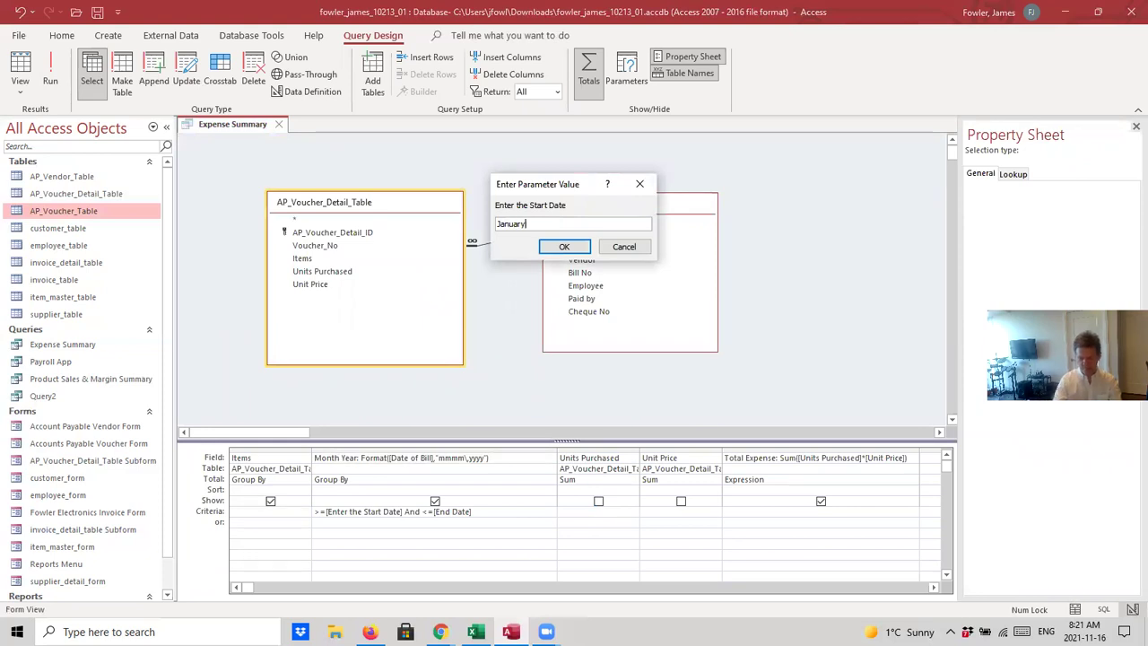
{"action": "type", "text": ",2020"}
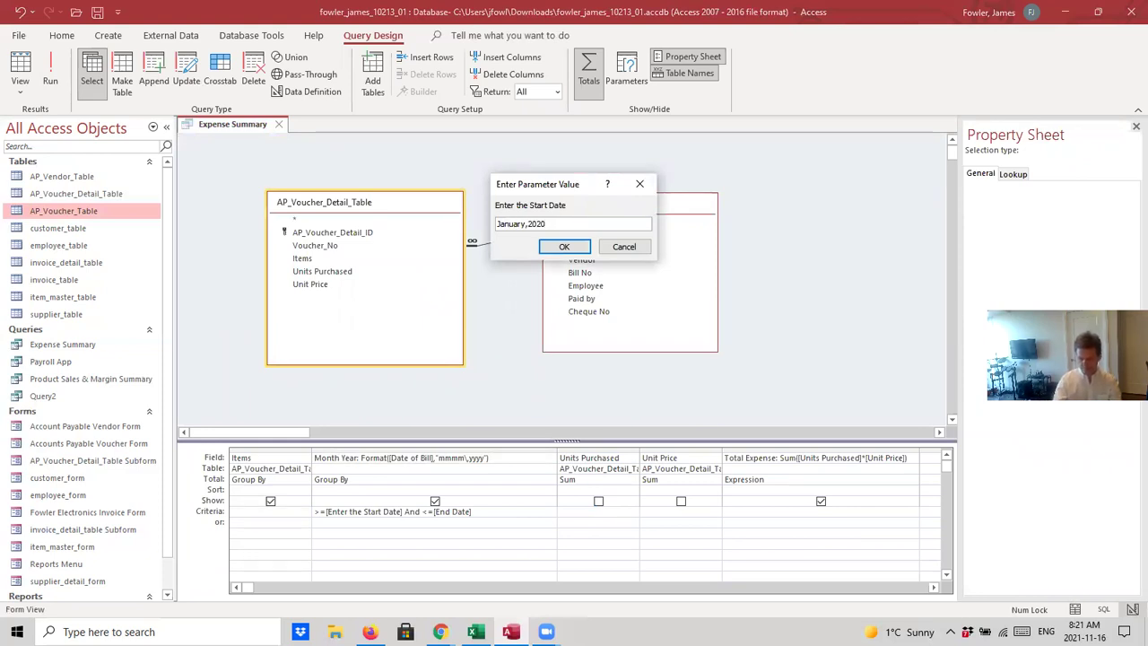
{"action": "key", "text": "Return"}
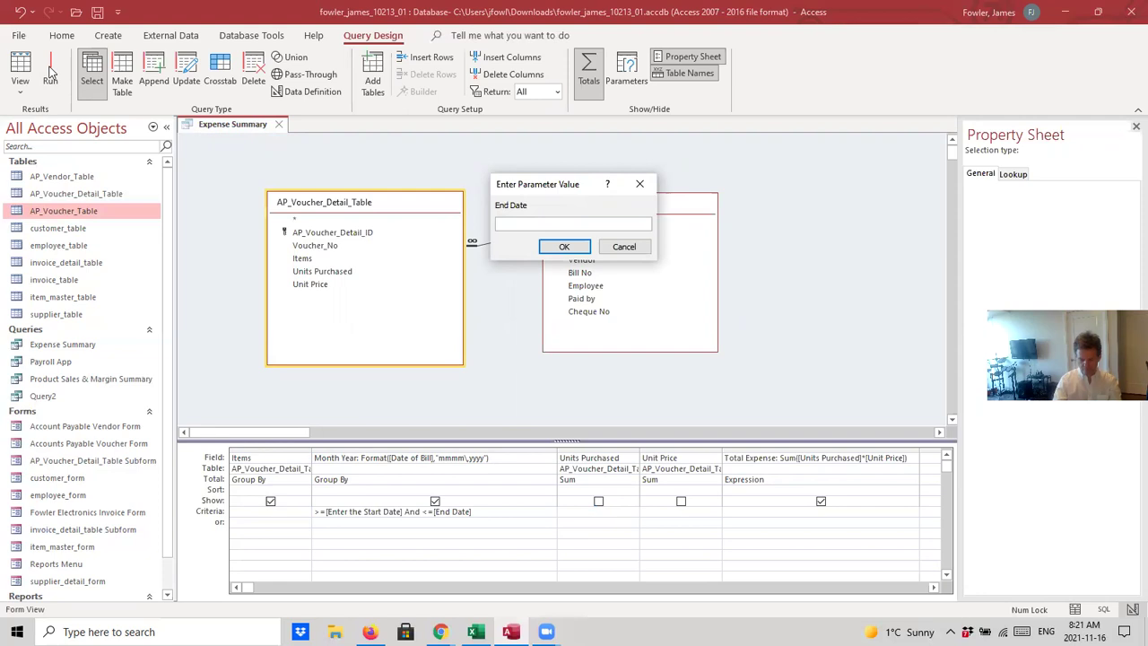
{"action": "type", "text": "January"}
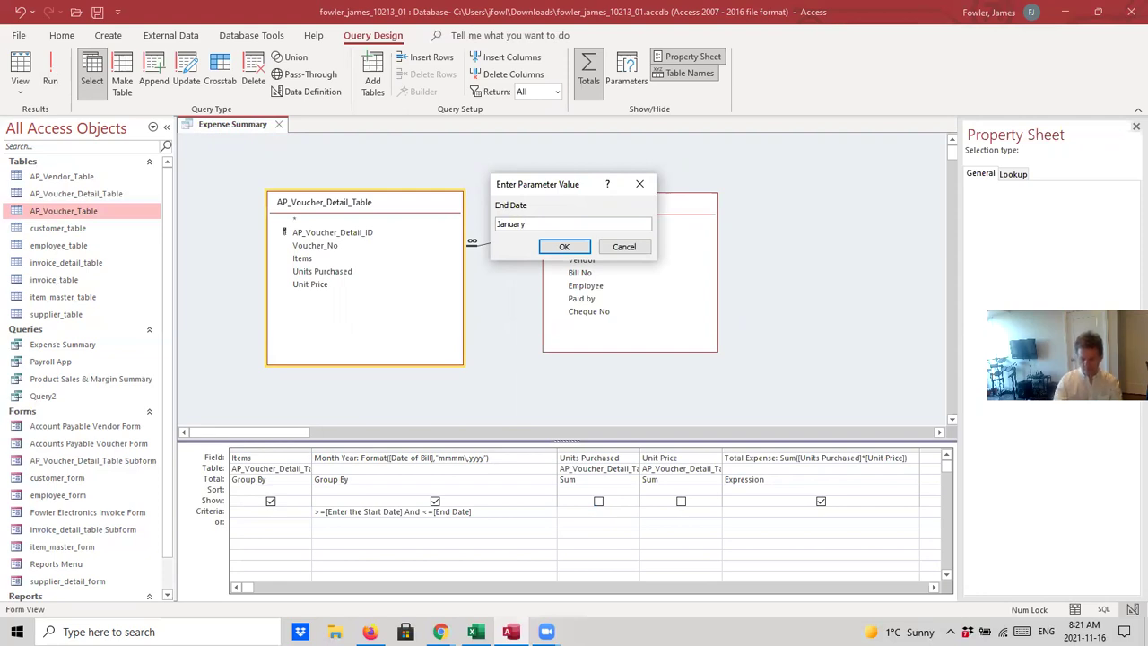
{"action": "type", "text": ",2020"}
{"action": "key", "text": "Return"}
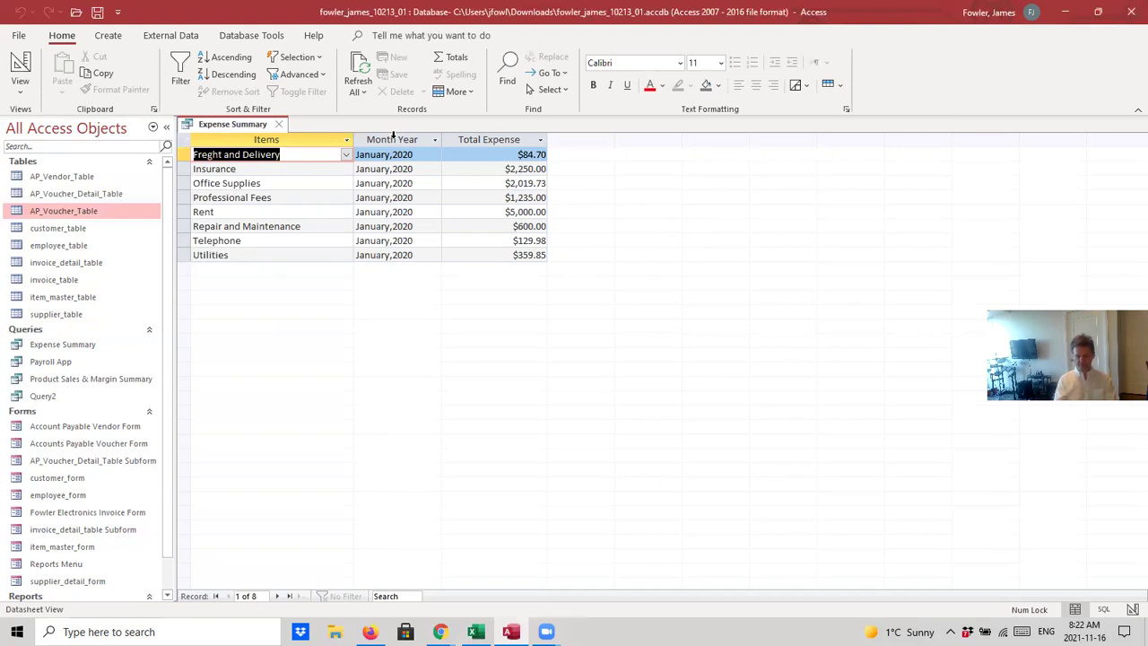
Drag the Month Year column left of Items so it comes first, then save the datasheet.
{"action": "left_click", "coordinate": [393, 137]}
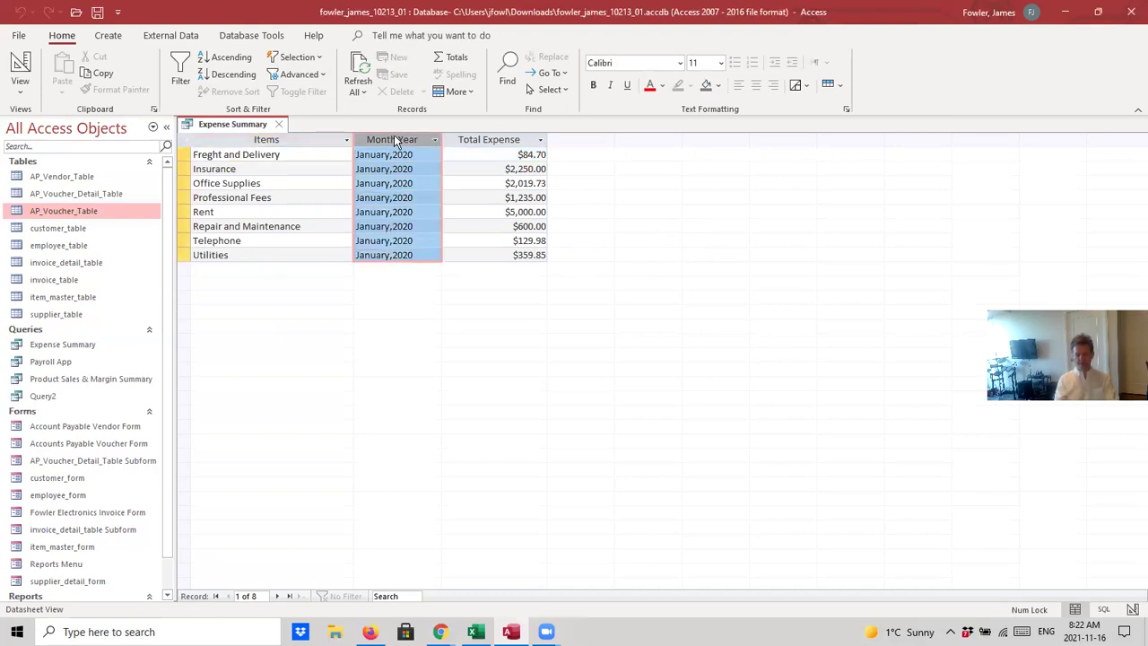
{"action": "left_click_drag", "start_coordinate": [394, 139], "coordinate": [395, 141]}
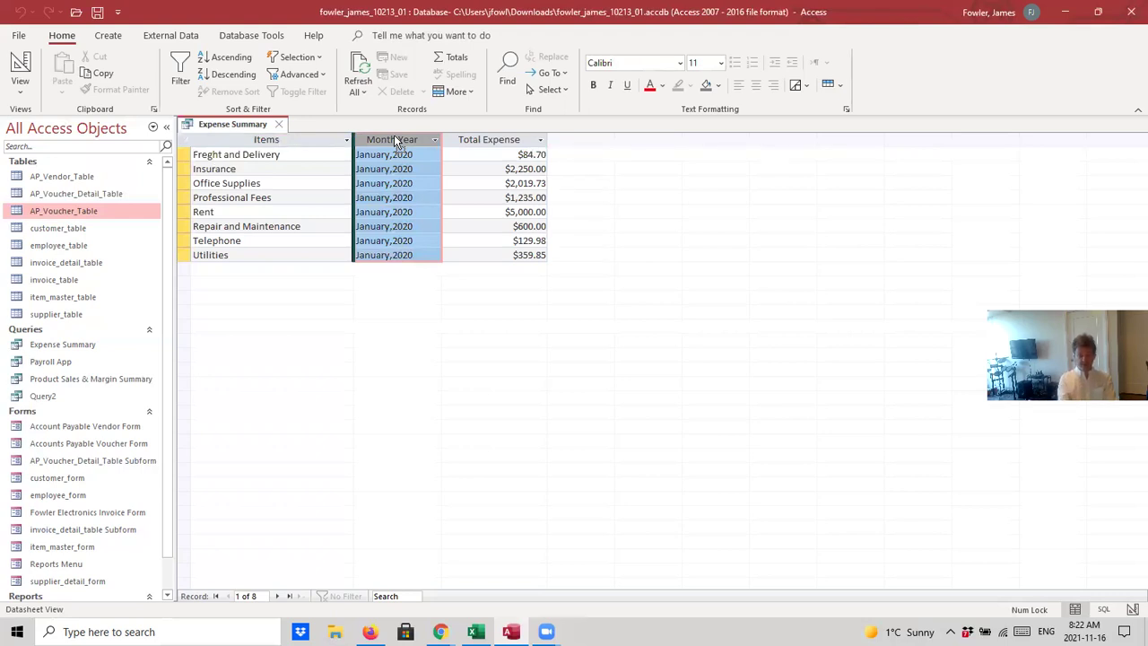
{"action": "left_click_drag", "start_coordinate": [394, 135], "coordinate": [288, 136]}
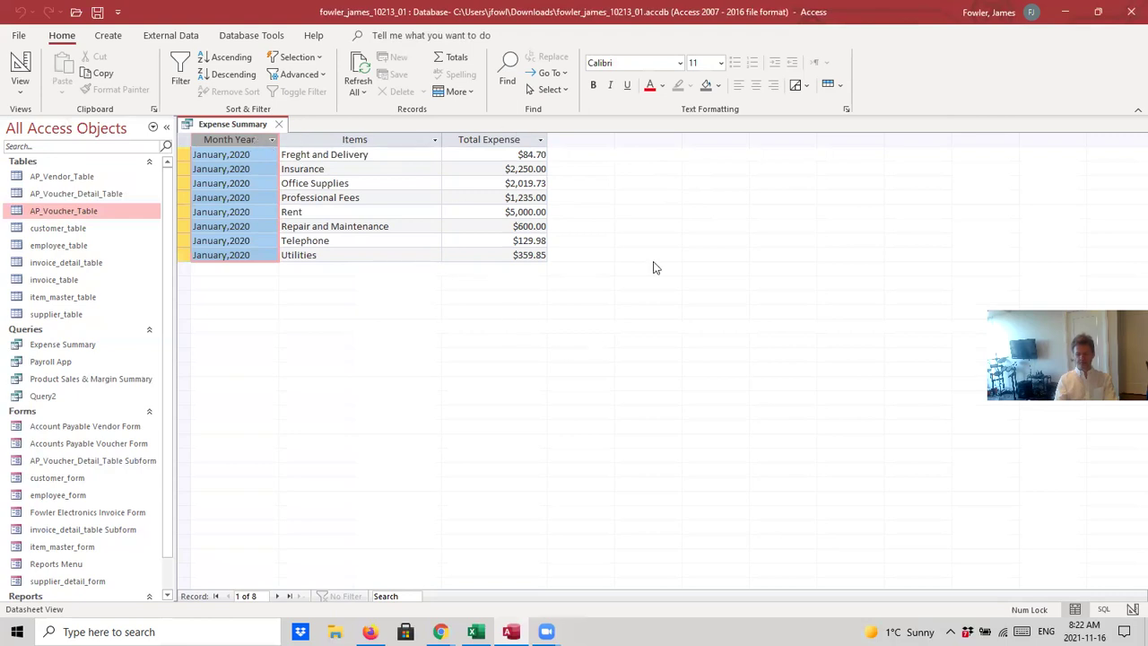
{"action": "left_click", "coordinate": [99, 12]}
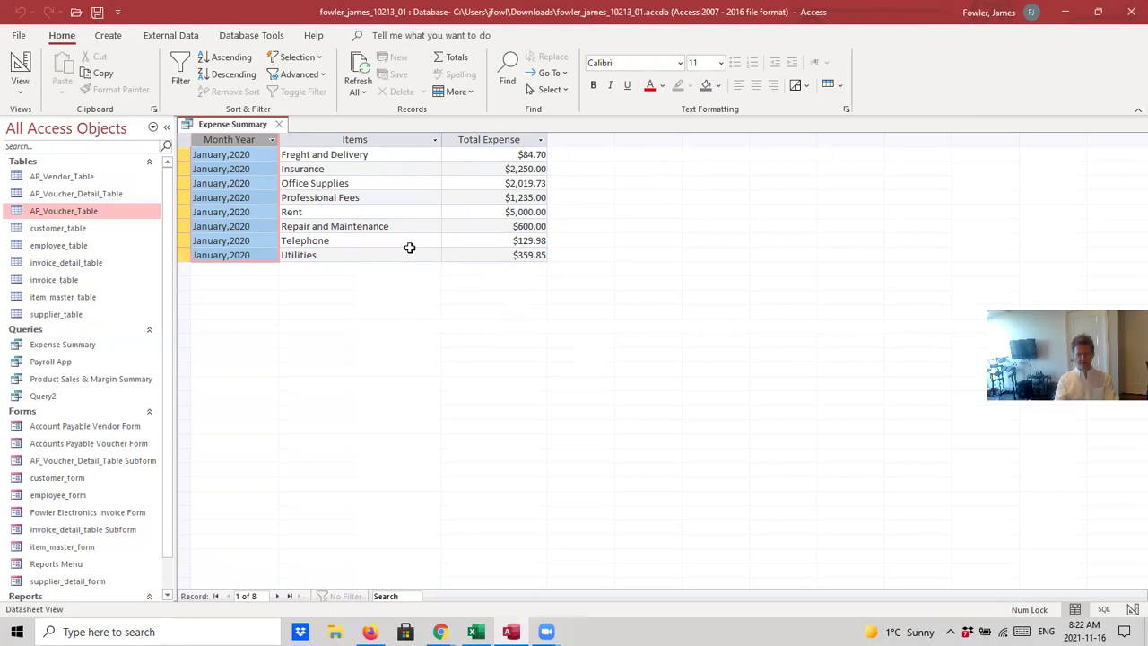